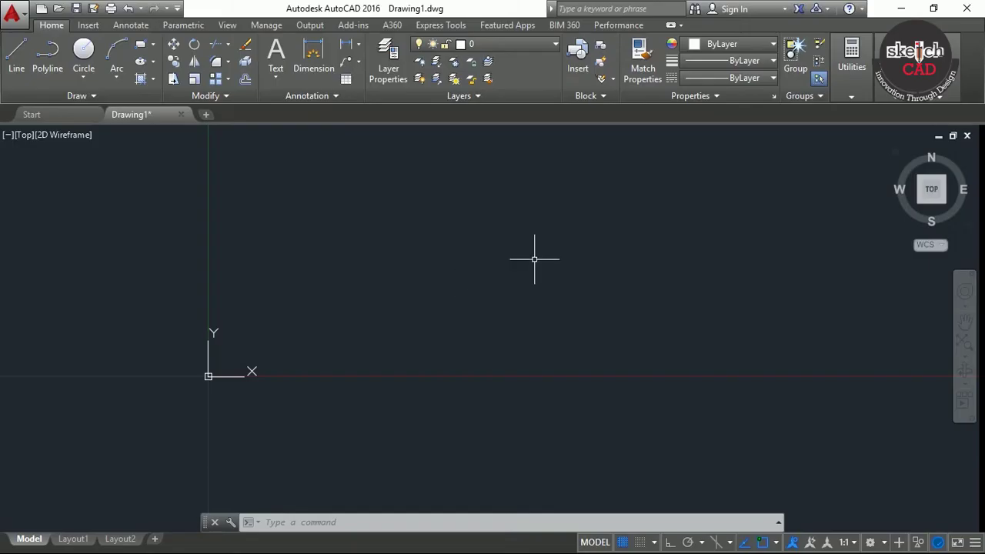
Step: Switch the workspace to 3D Modeling
scroll(461, 257, down, 5)
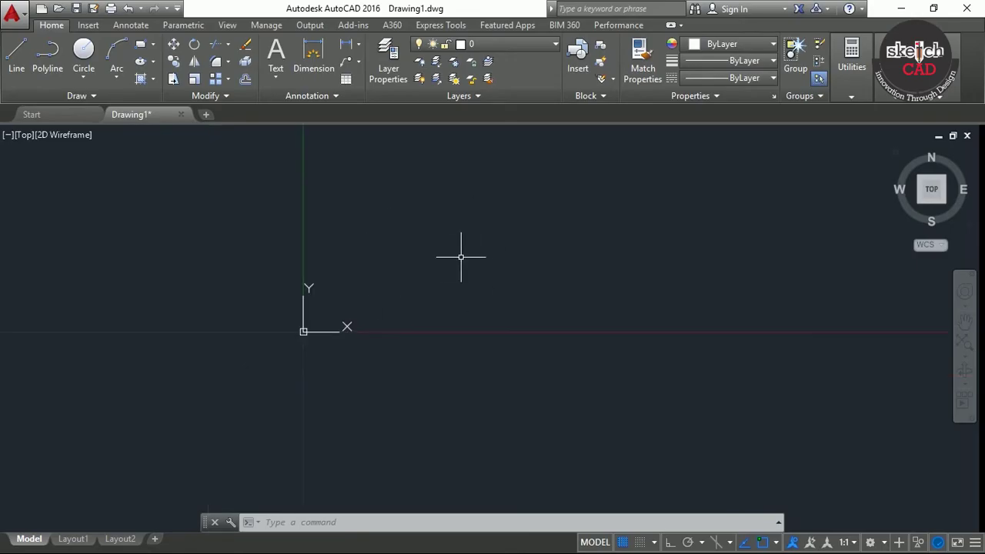
middle_drag(495, 254, 433, 344)
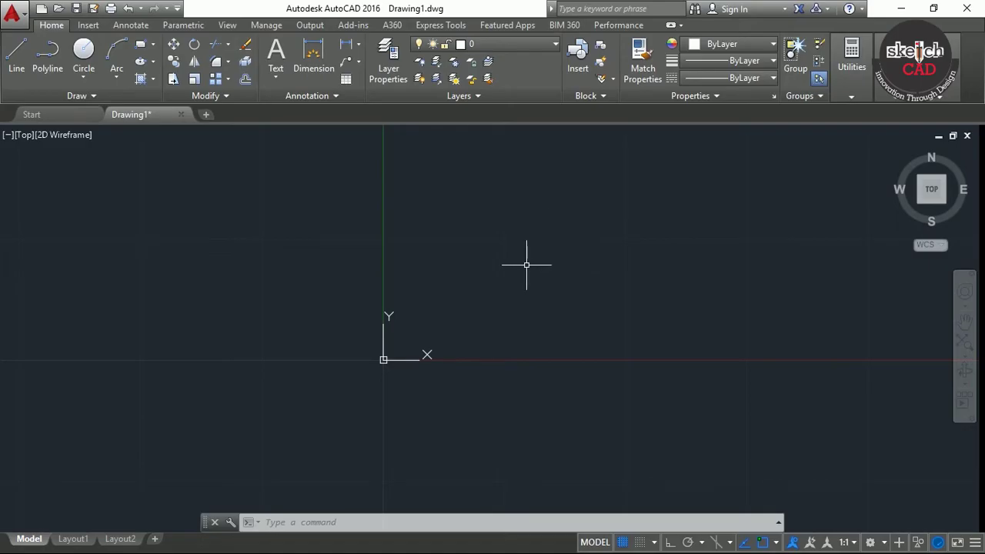
middle_drag(451, 273, 408, 273)
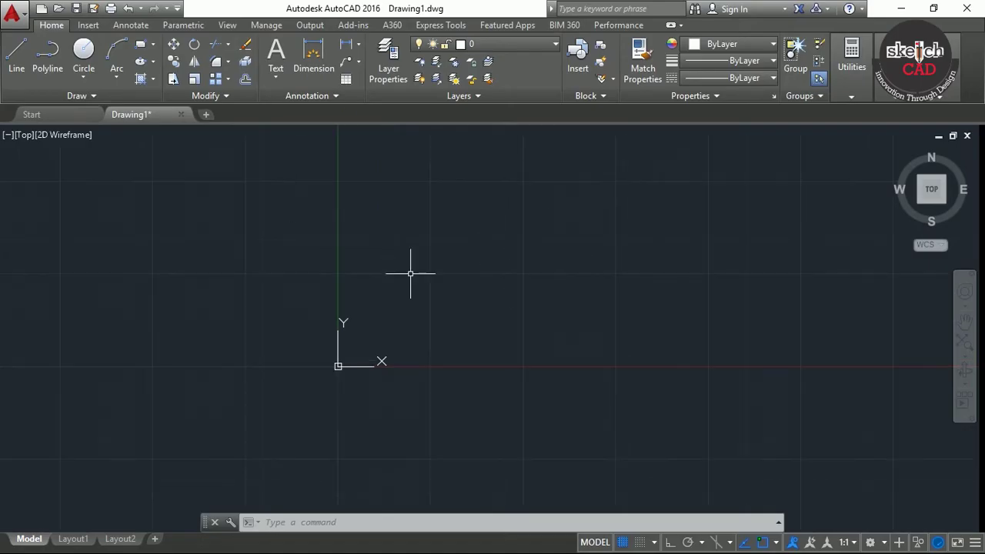
click(878, 542)
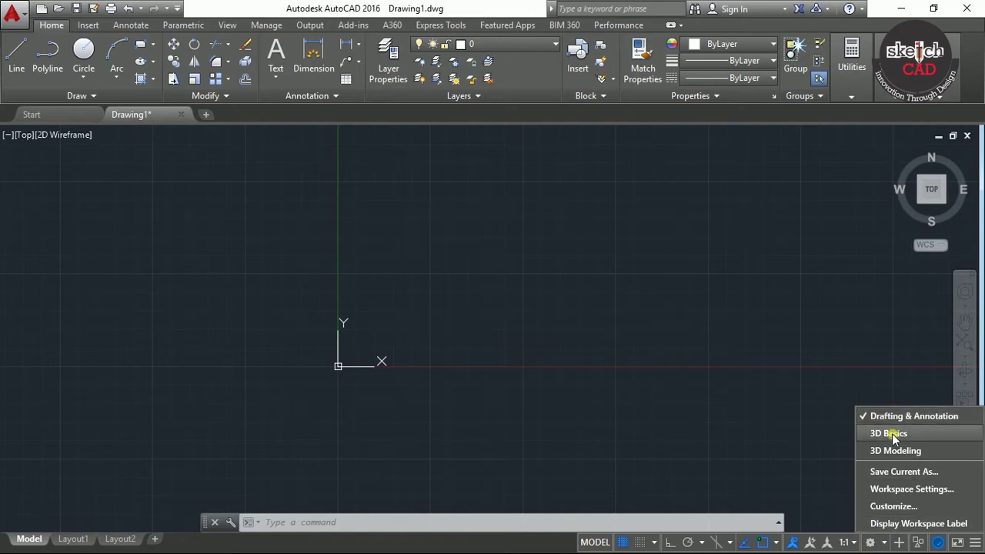
click(927, 452)
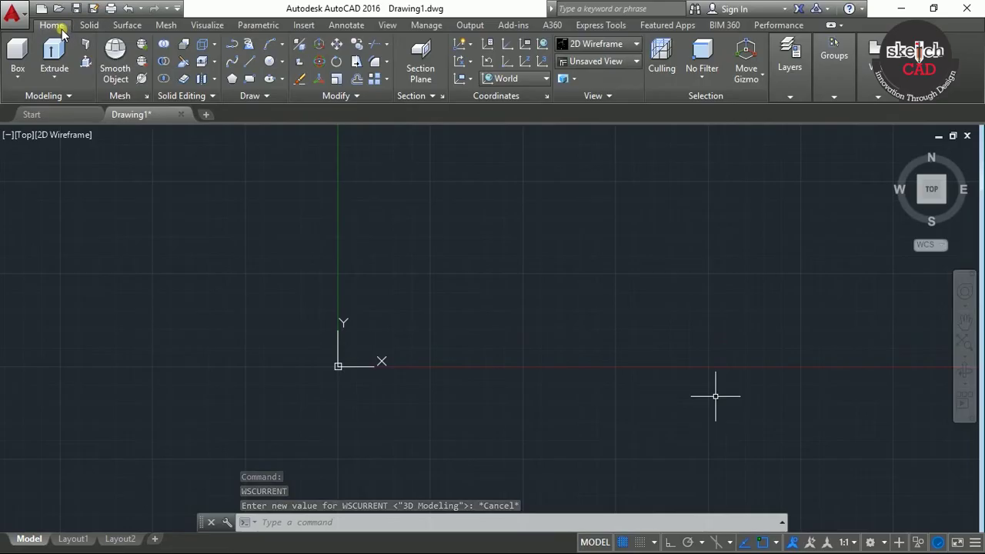
Step: Look through the Solid and Surface tabs, then return to the Home tab
click(90, 28)
click(127, 29)
click(94, 27)
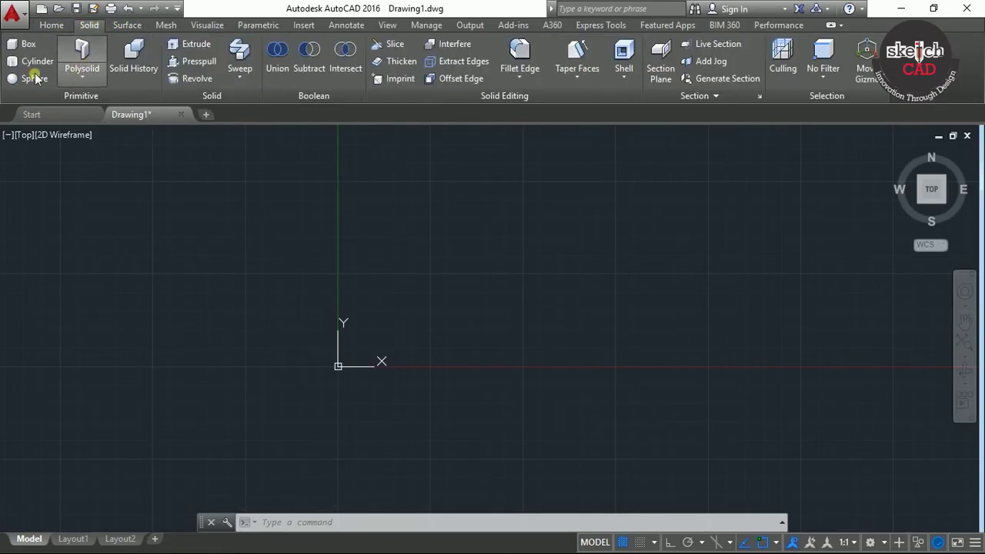
click(51, 25)
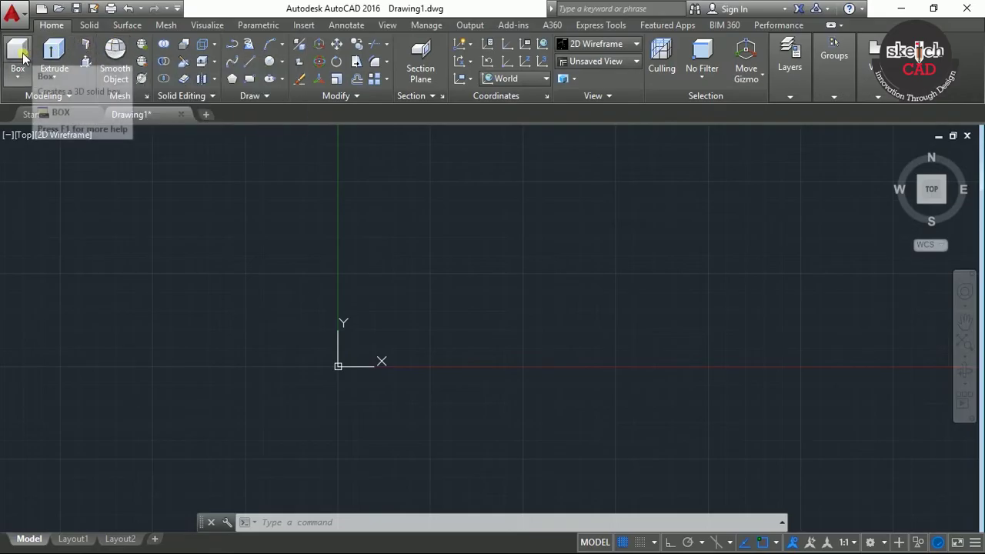
middle_drag(421, 300, 531, 326)
middle_drag(274, 224, 236, 244)
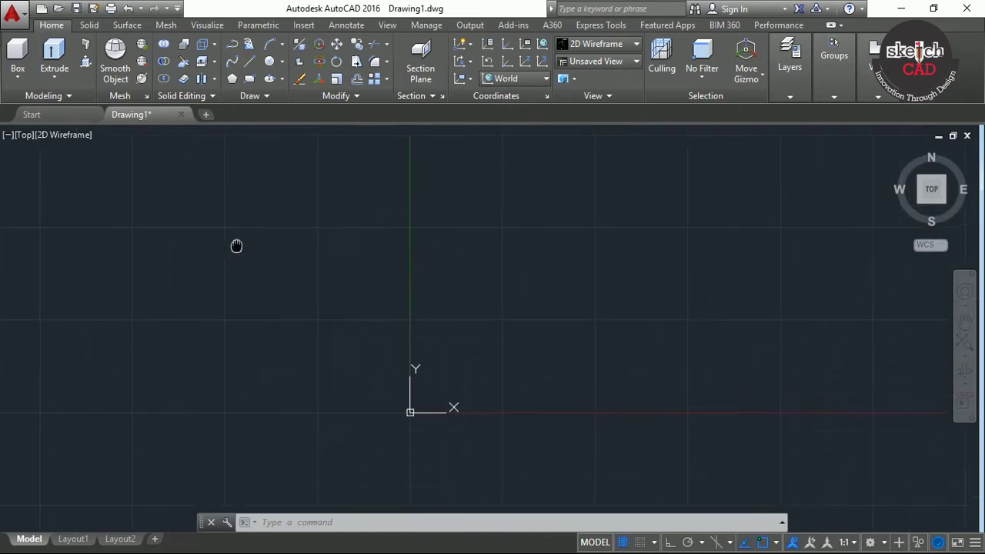
Step: Switch to SE Isometric and pan so the origin sits left of centre
click(946, 205)
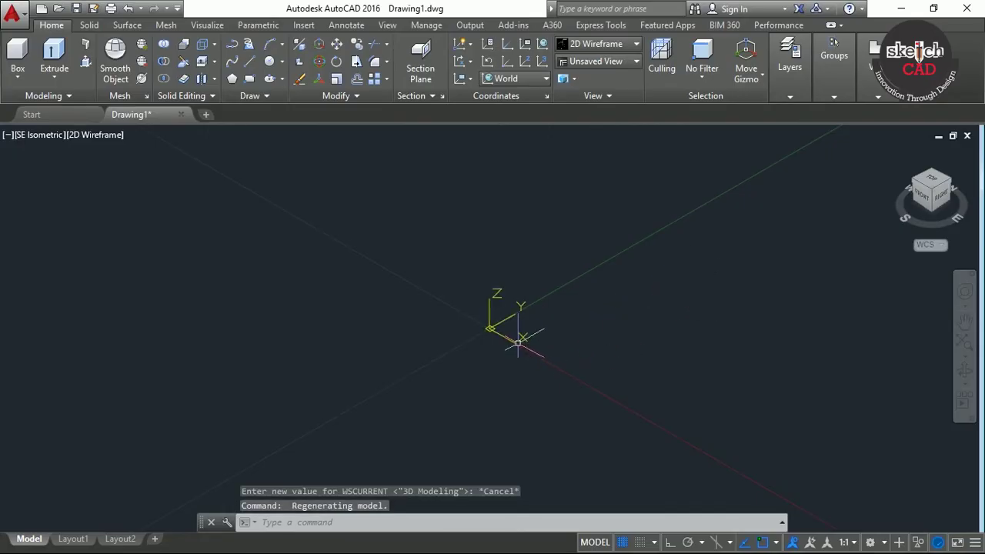
scroll(504, 292, down, 3)
middle_drag(590, 341, 387, 323)
middle_drag(316, 351, 463, 362)
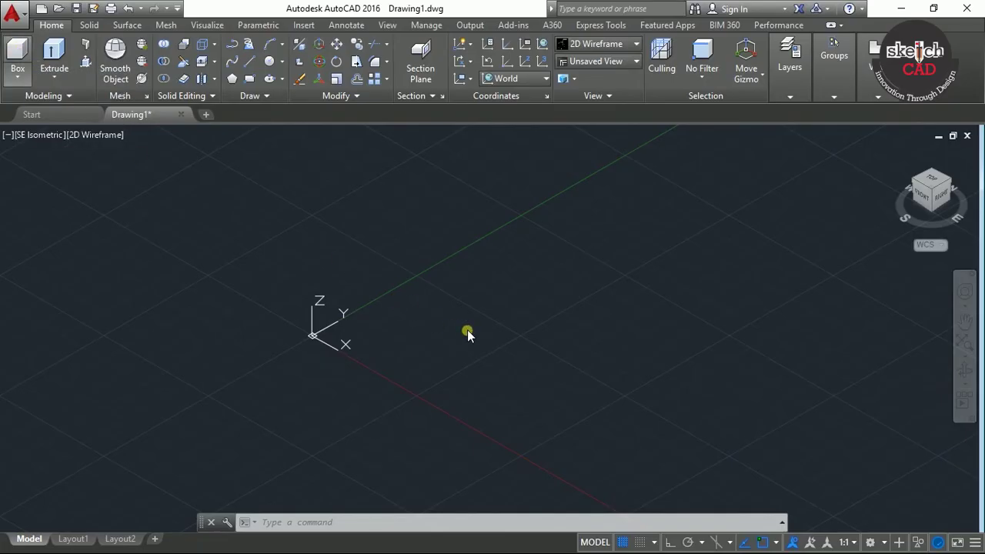
Step: Draw a box from a picked corner with a 50 by 40 base and height 50
click(499, 305)
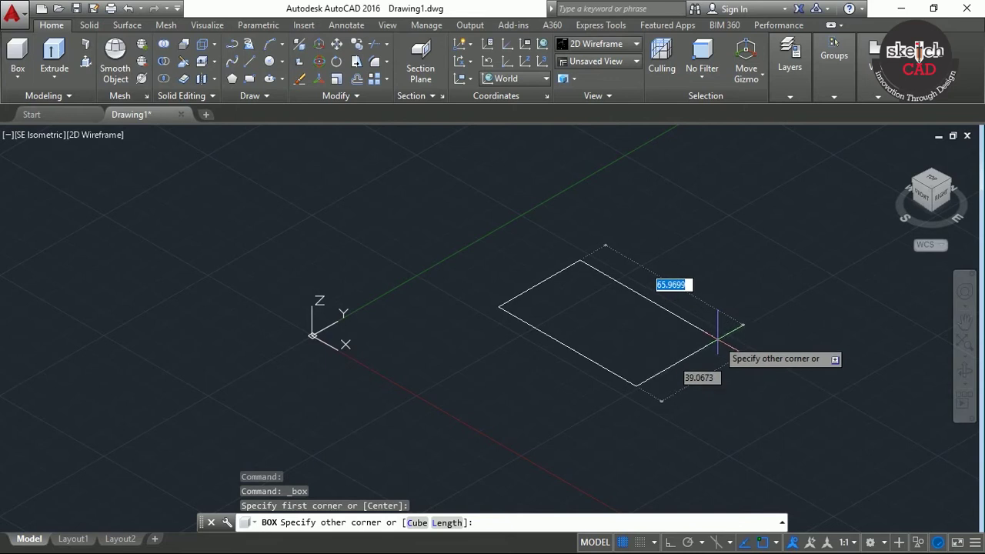
key(Tab)
key(Tab)
text(5)
key(Tab)
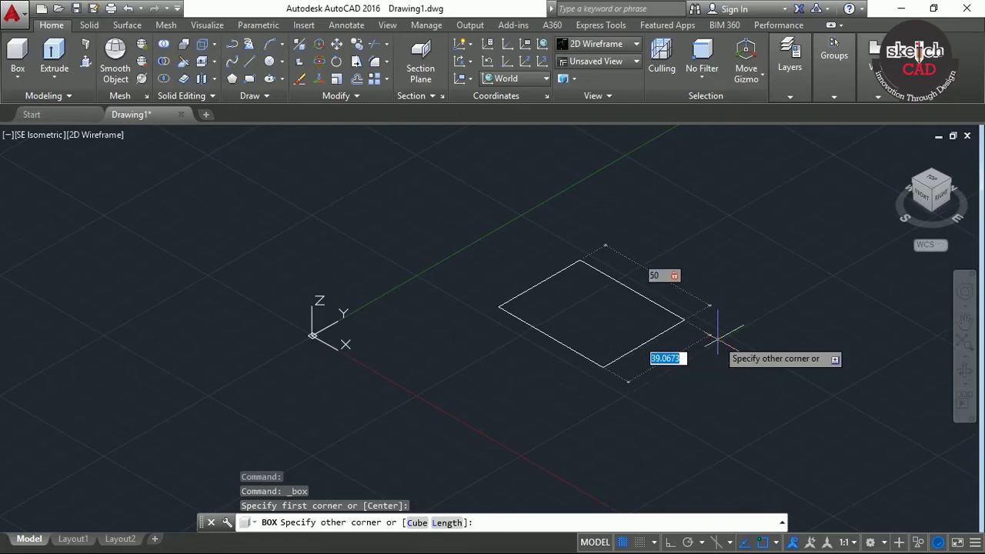
text(40)
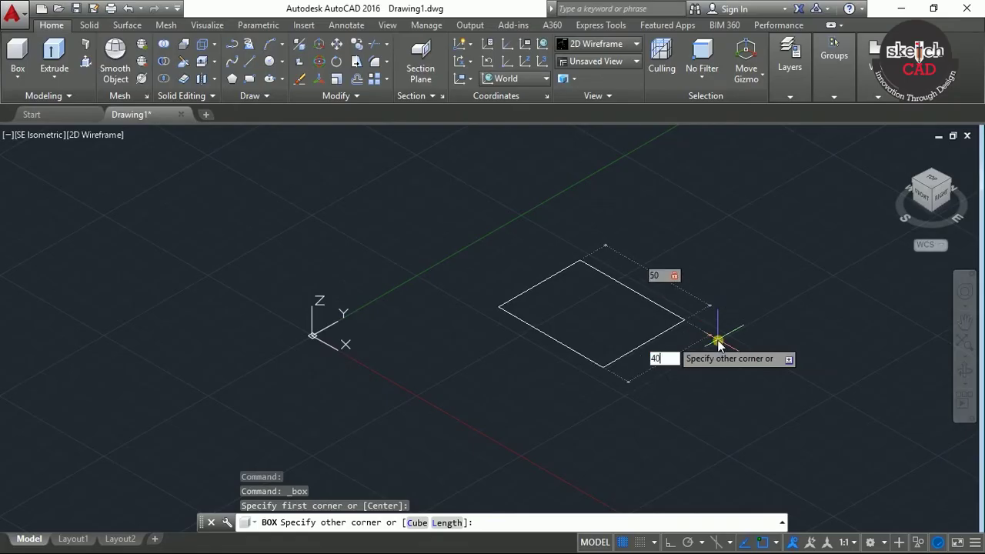
key(Return)
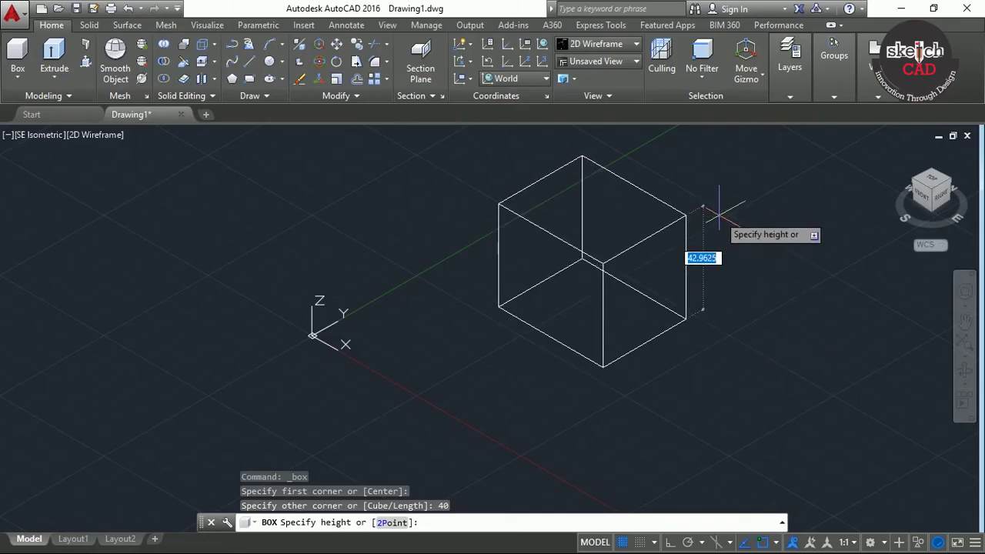
text(50)
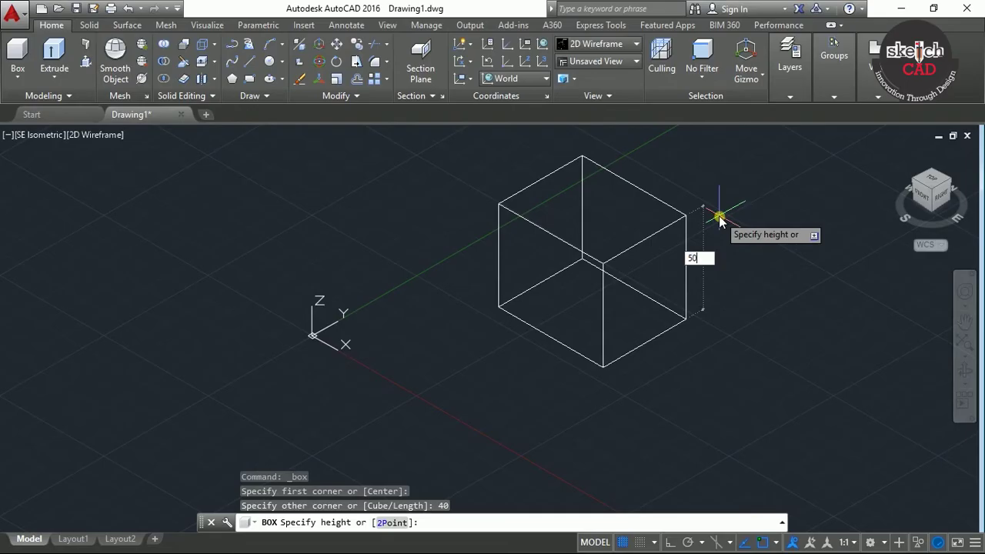
key(Return)
middle_drag(743, 335, 601, 381)
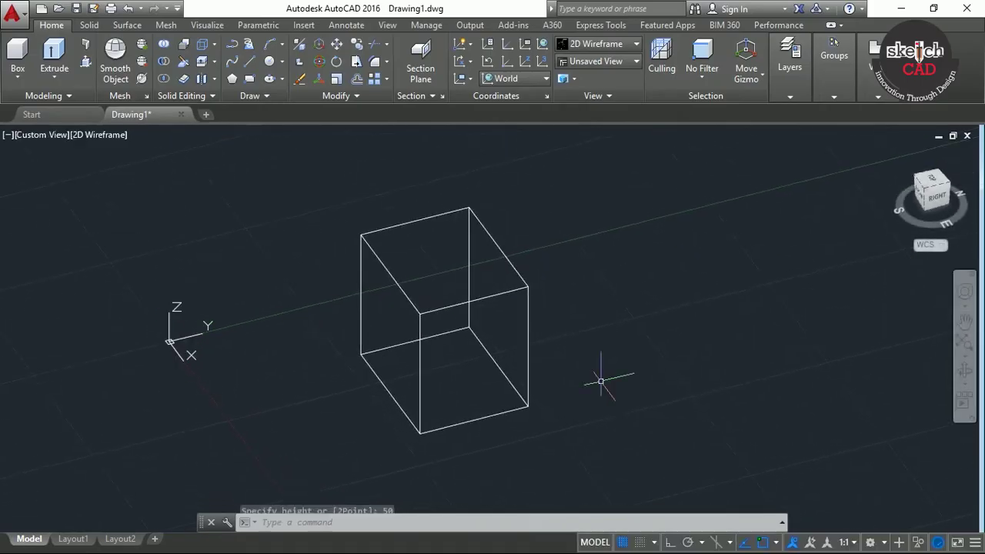
Step: Open the Visual Styles list from the viewport label, after dismissing the preset views list
click(32, 135)
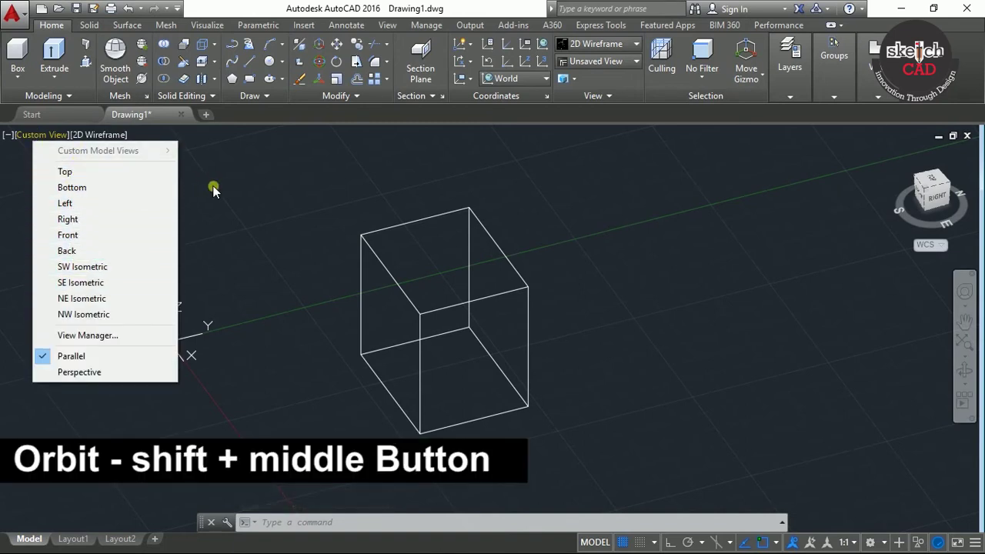
click(343, 215)
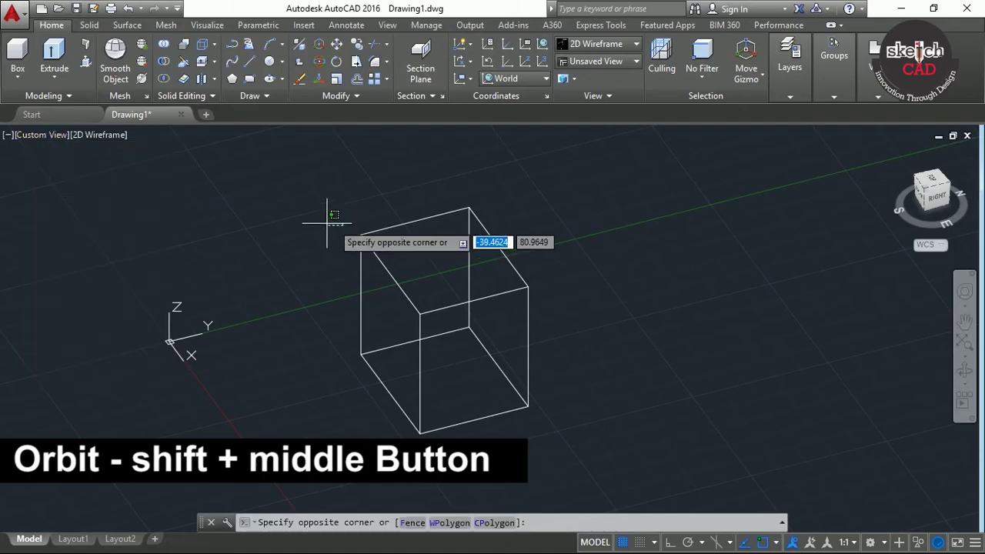
click(255, 225)
click(98, 135)
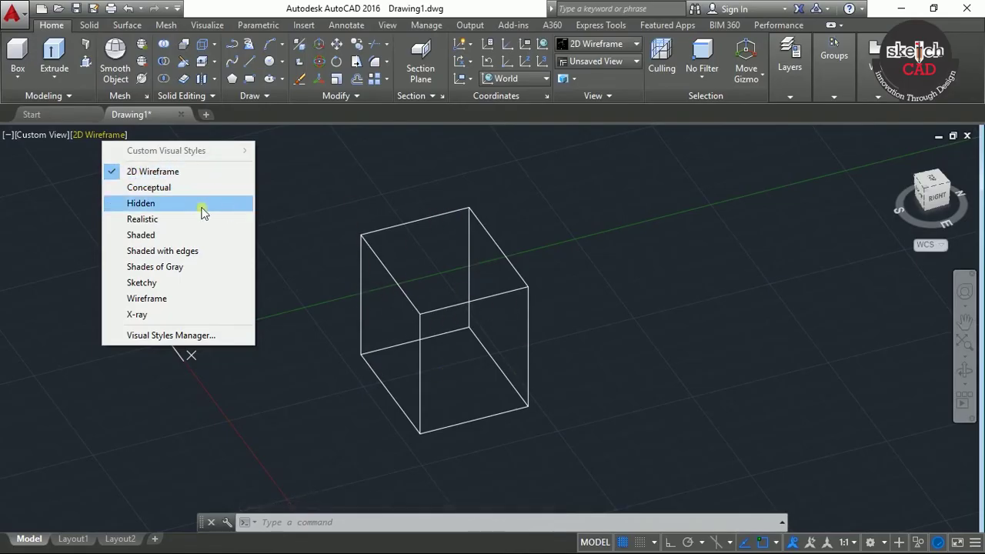
Step: Shade the box in the Conceptual style and orbit it to a new angle
click(181, 187)
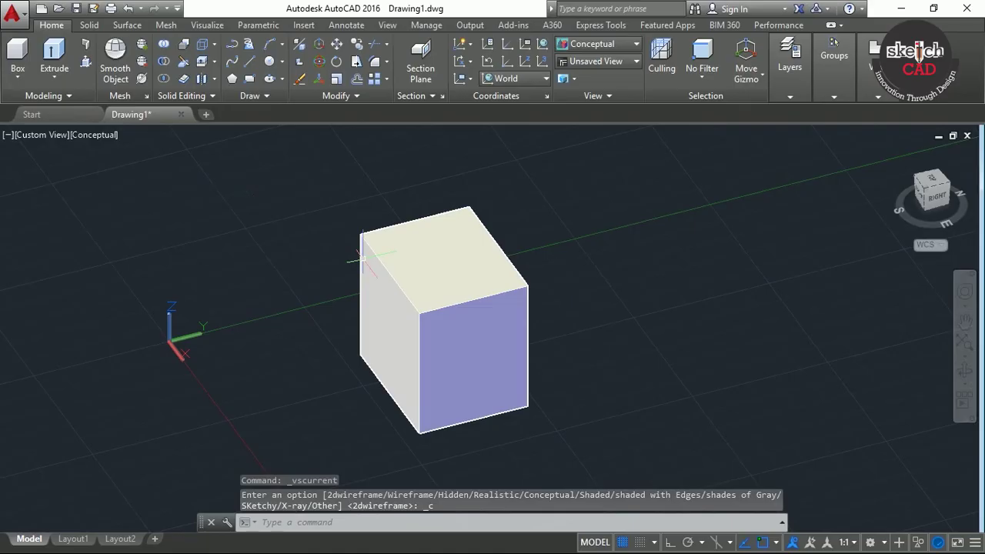
key(Escape)
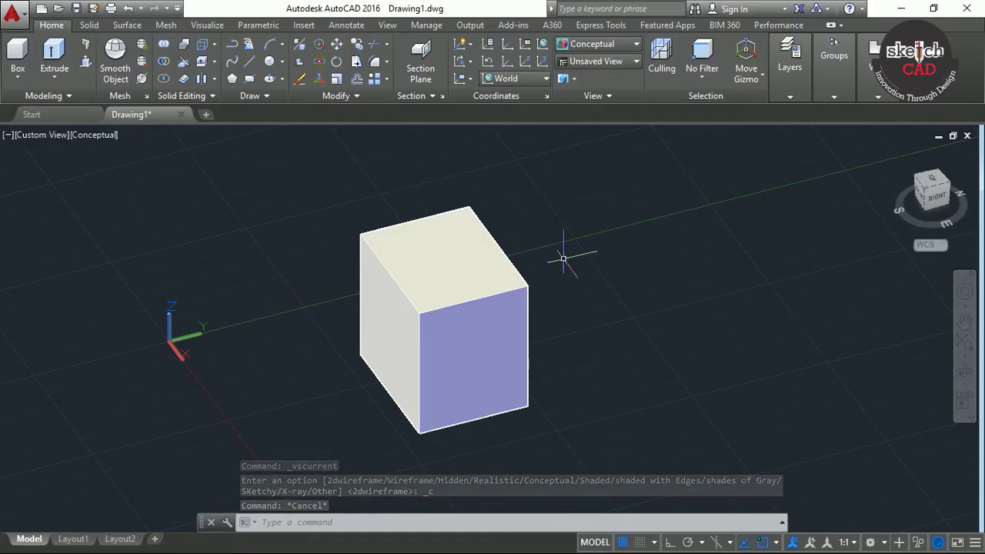
scroll(563, 258, down, 3)
shift+middle_drag(607, 336, 617, 361)
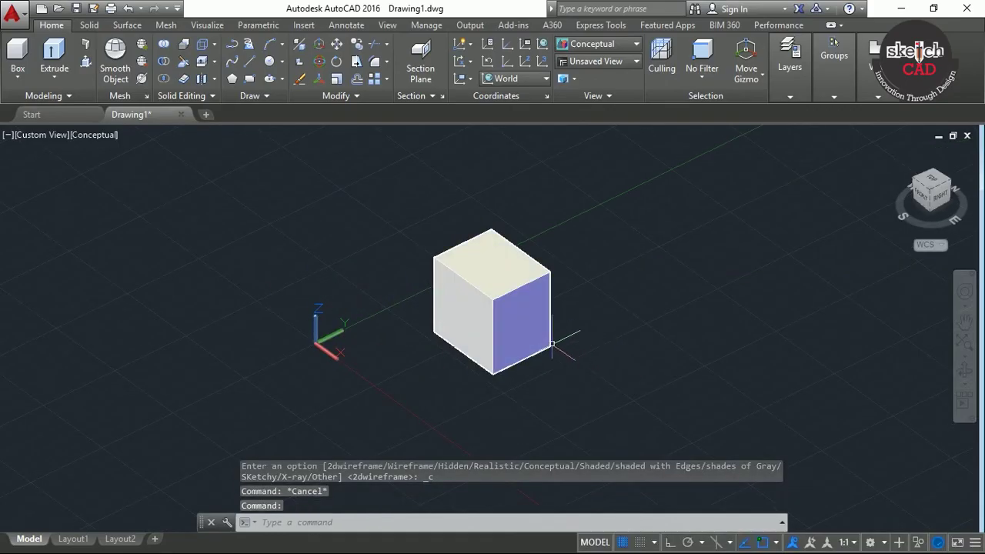
scroll(588, 339, up, 2)
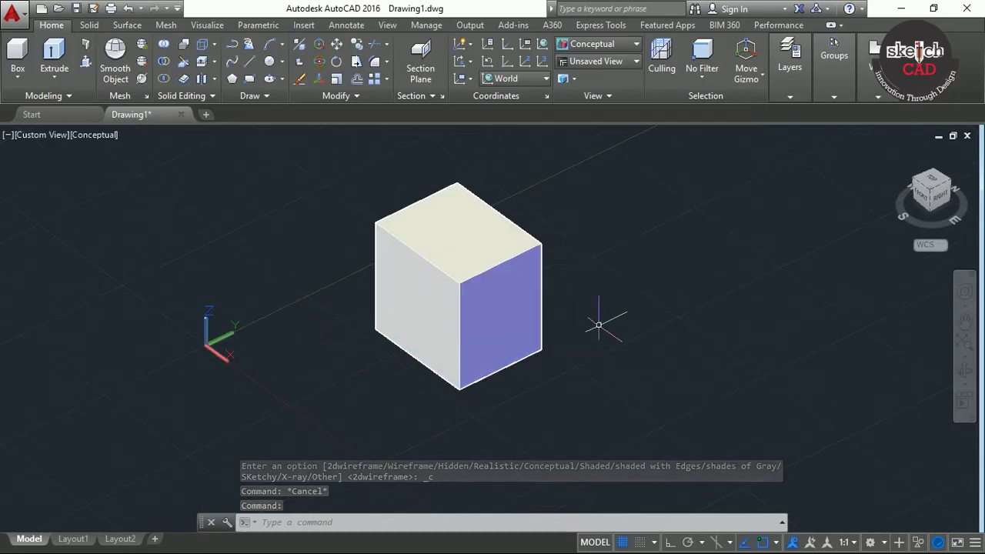
middle_drag(599, 325, 576, 343)
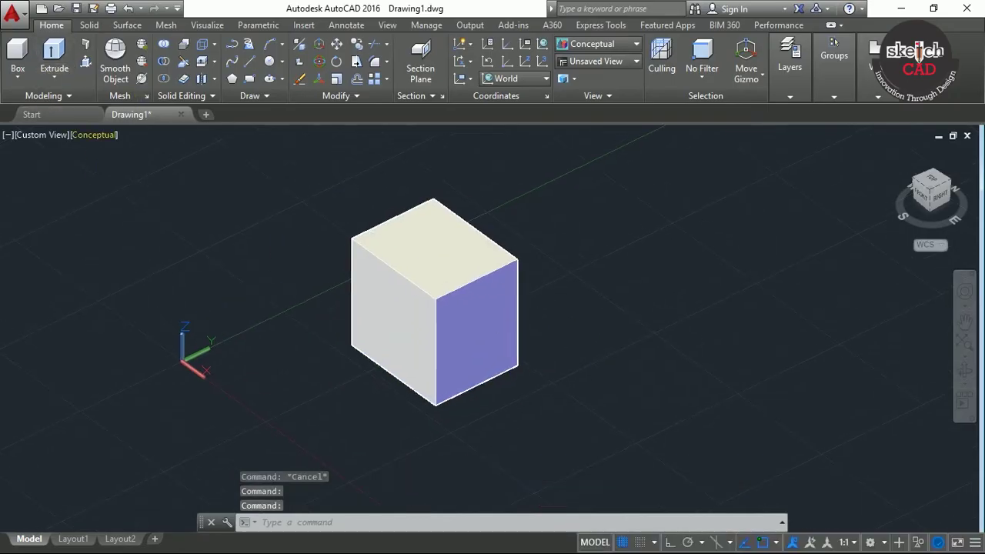
Step: Switch the viewport to the Hidden visual style
right_click(108, 142)
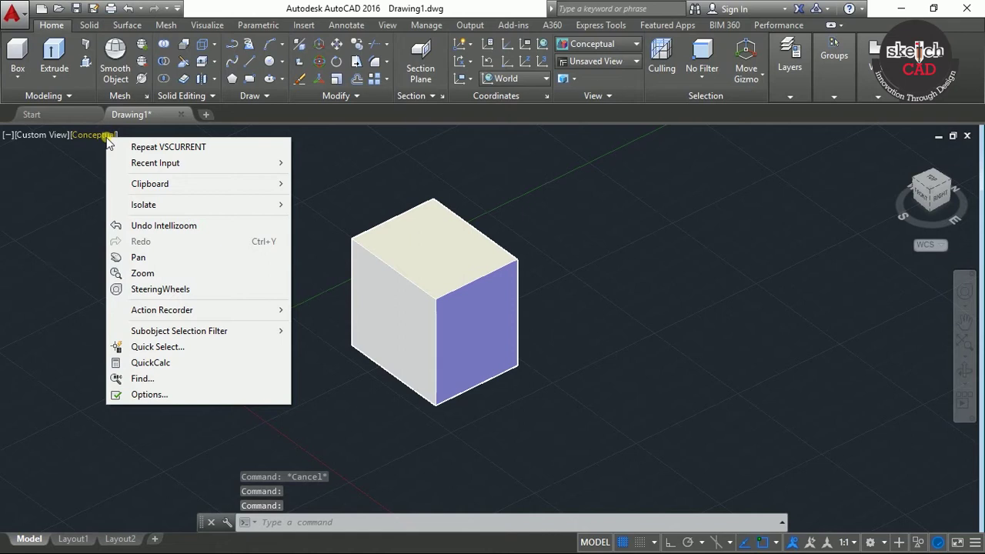
key(Escape)
click(96, 135)
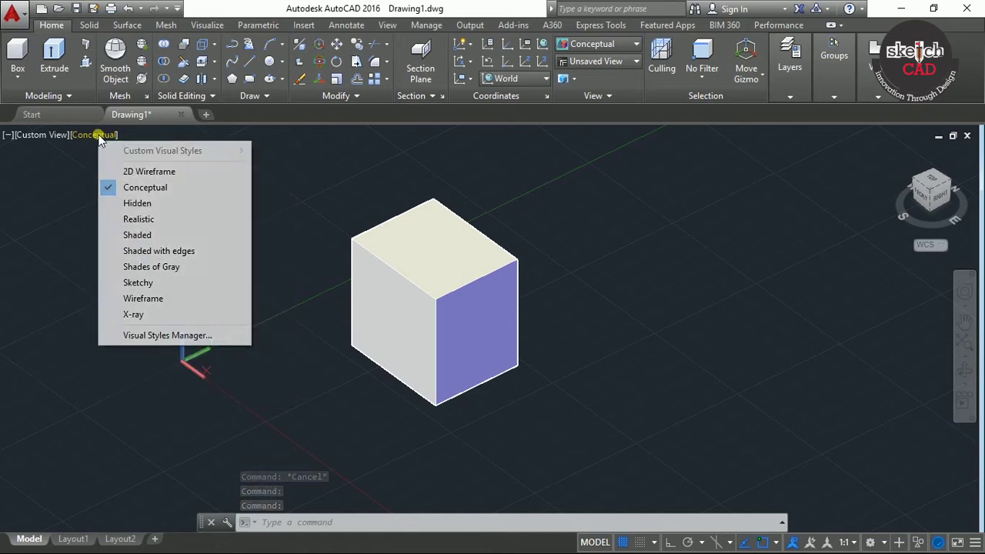
click(138, 203)
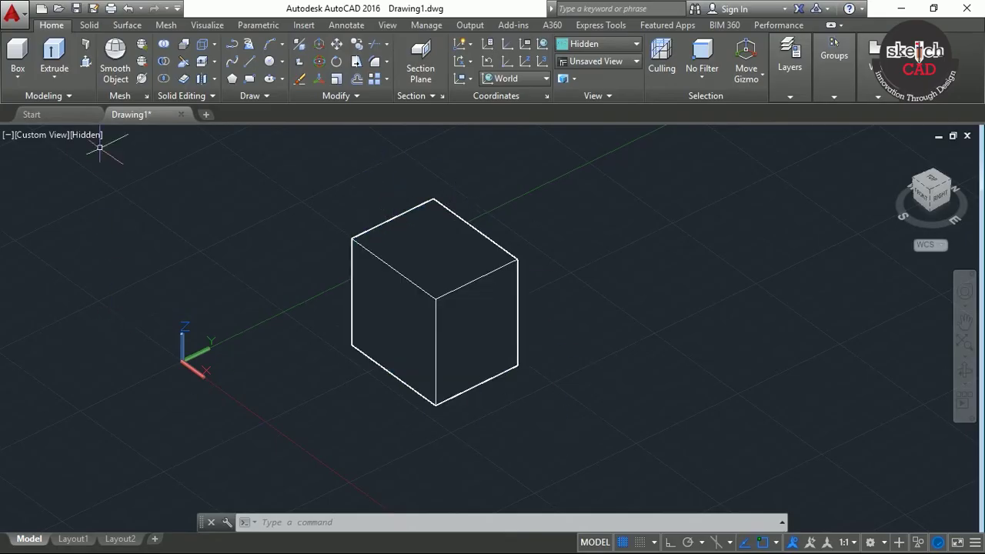
Step: Show the cube in the Realistic style and orbit around it
click(85, 134)
click(126, 219)
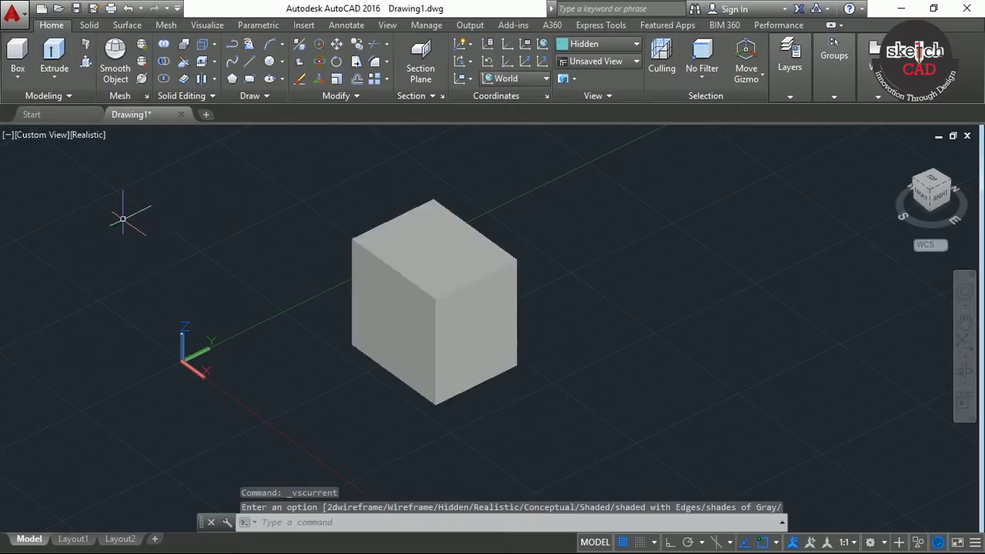
mouse_move(583, 341)
shift+middle_down()
mouse_move(446, 334)
mouse_move(502, 350)
mouse_move(608, 346)
mouse_move(583, 356)
shift+middle_up()
scroll(539, 275, up, 2)
middle_drag(565, 275, 645, 284)
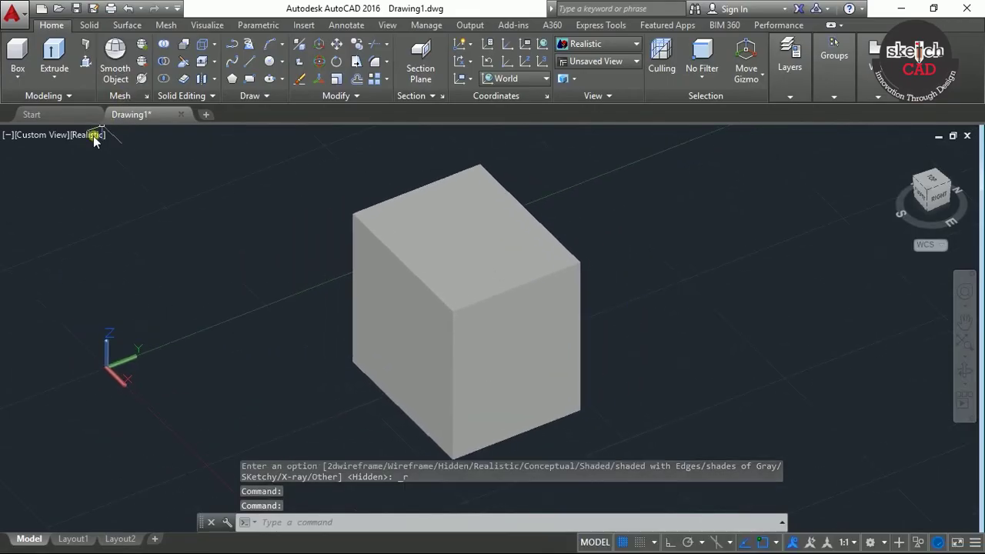
Step: Preview the cube in Shaded, Shaded with Edges, and Shades of Gray
click(89, 137)
click(119, 234)
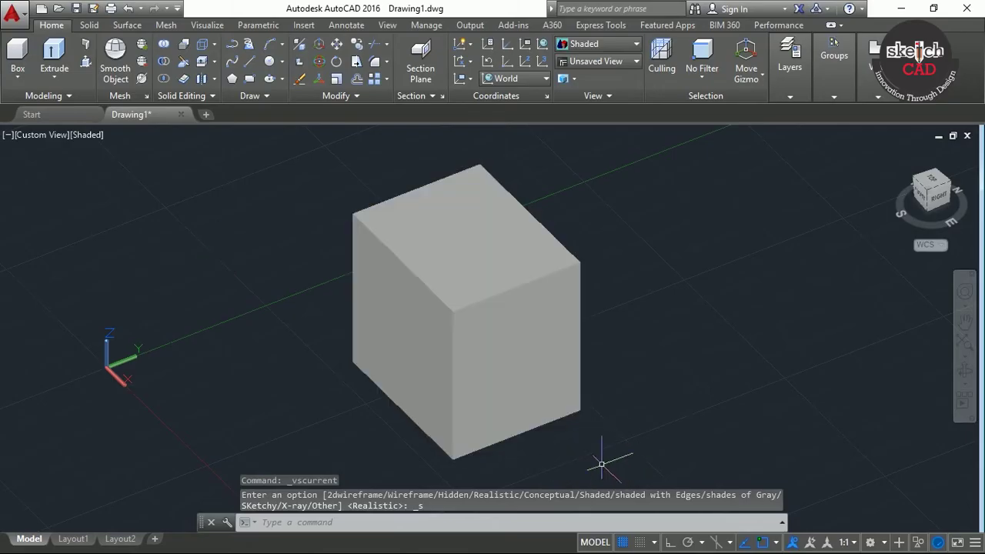
click(85, 135)
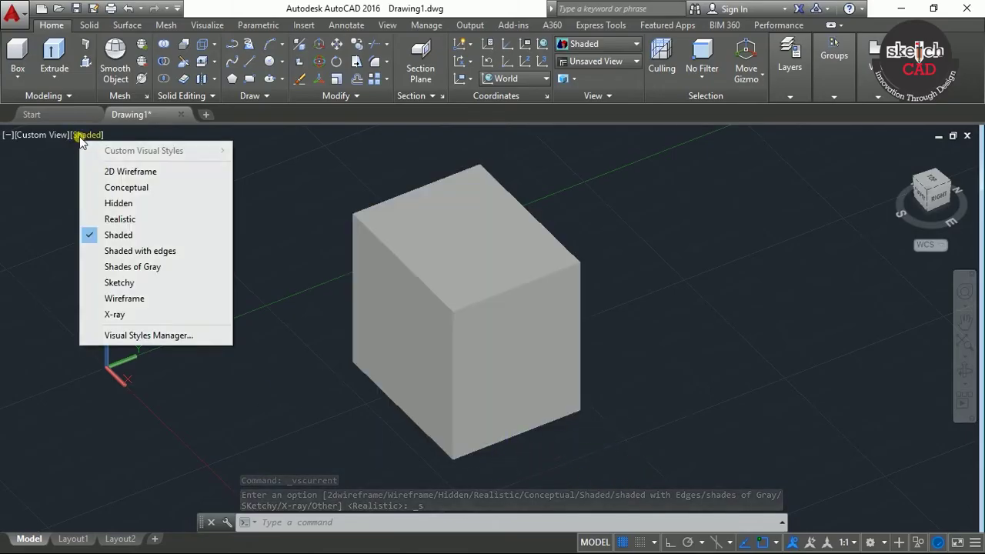
click(150, 253)
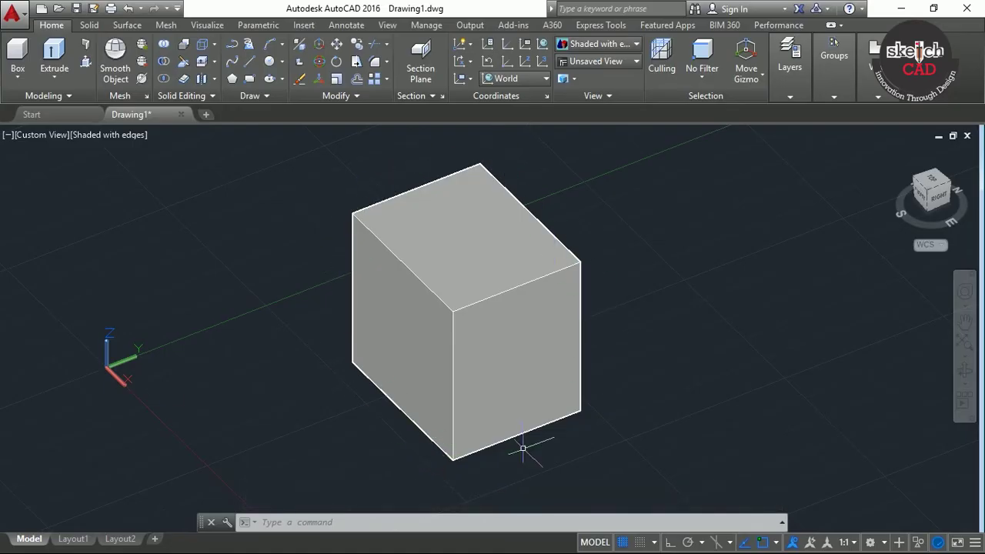
click(104, 136)
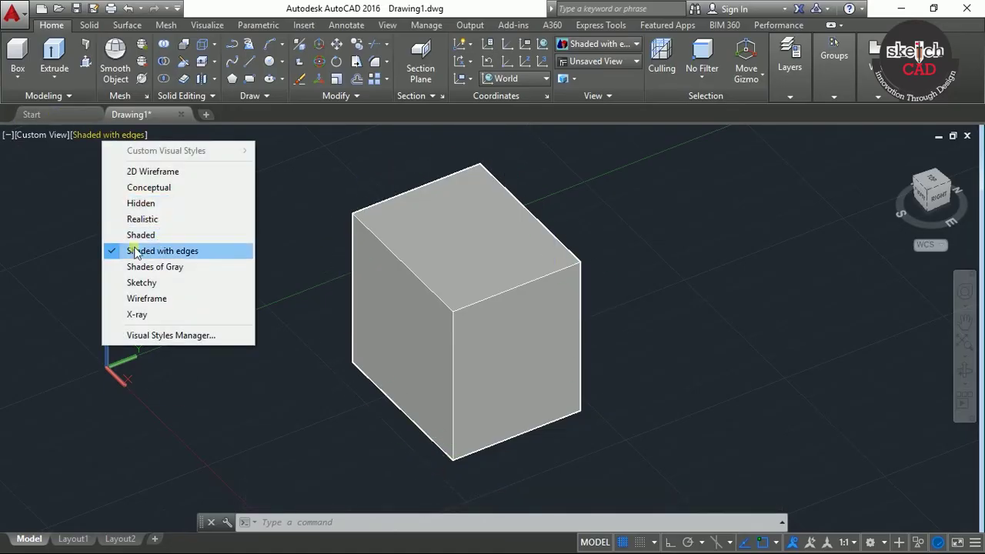
click(135, 266)
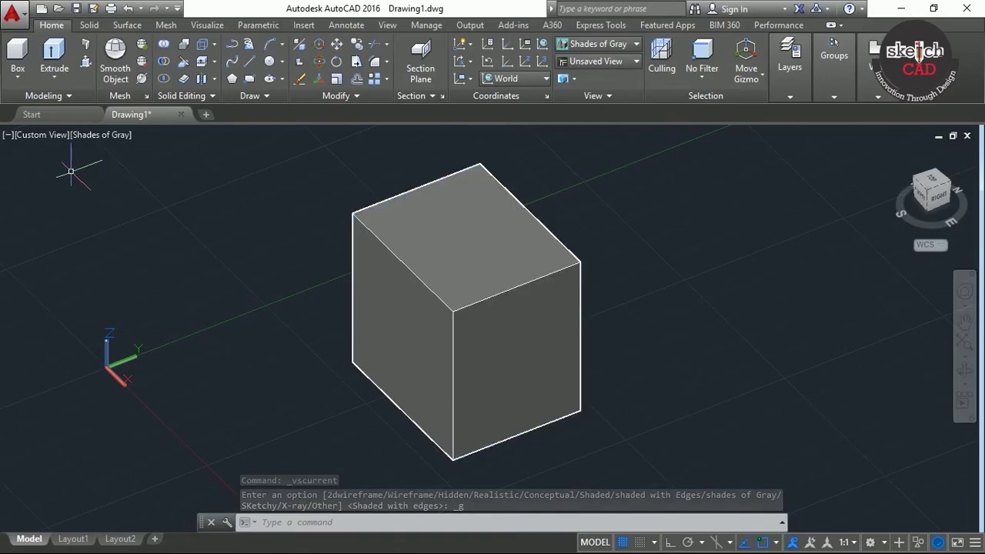
Step: Switch the viewport to Sketchy and pan the cube into place
click(95, 137)
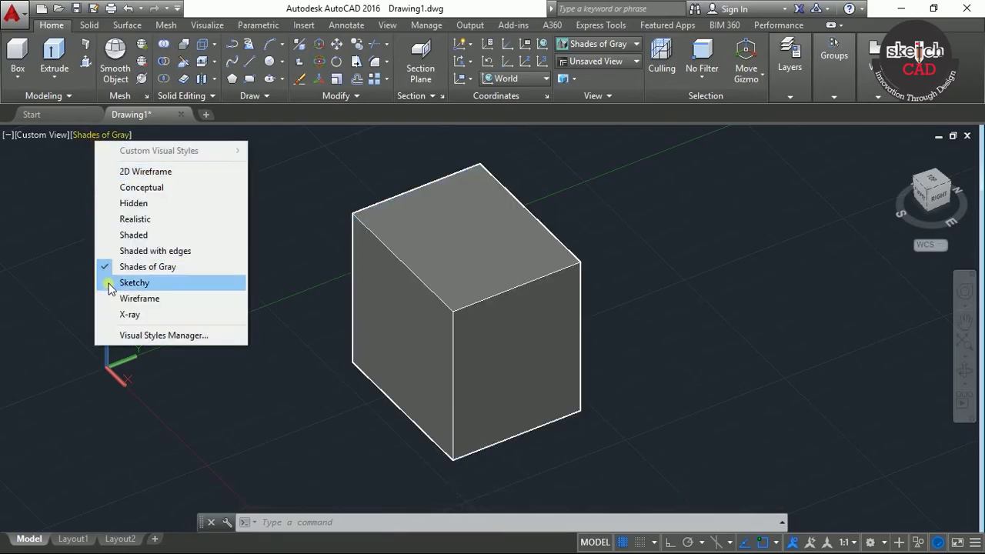
click(136, 283)
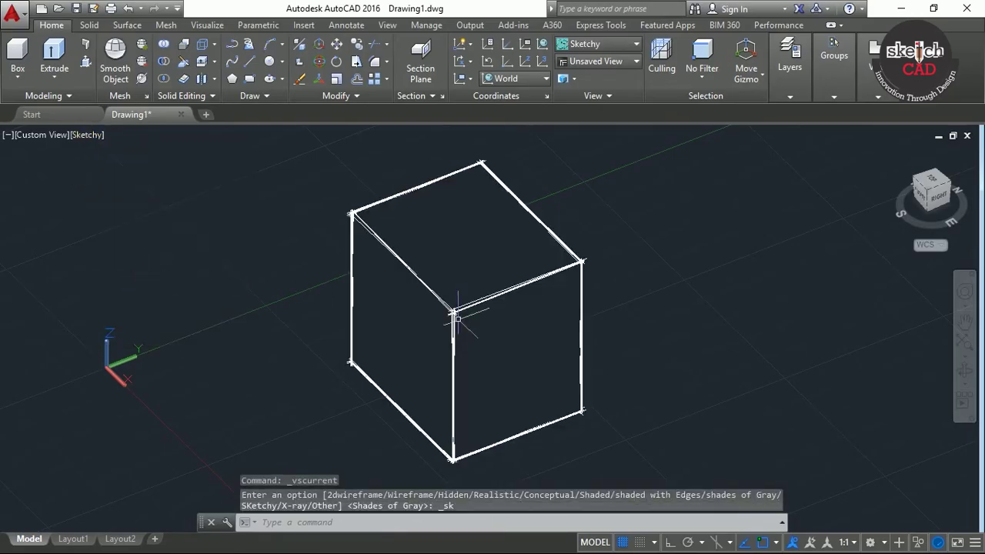
scroll(423, 330, up, 3)
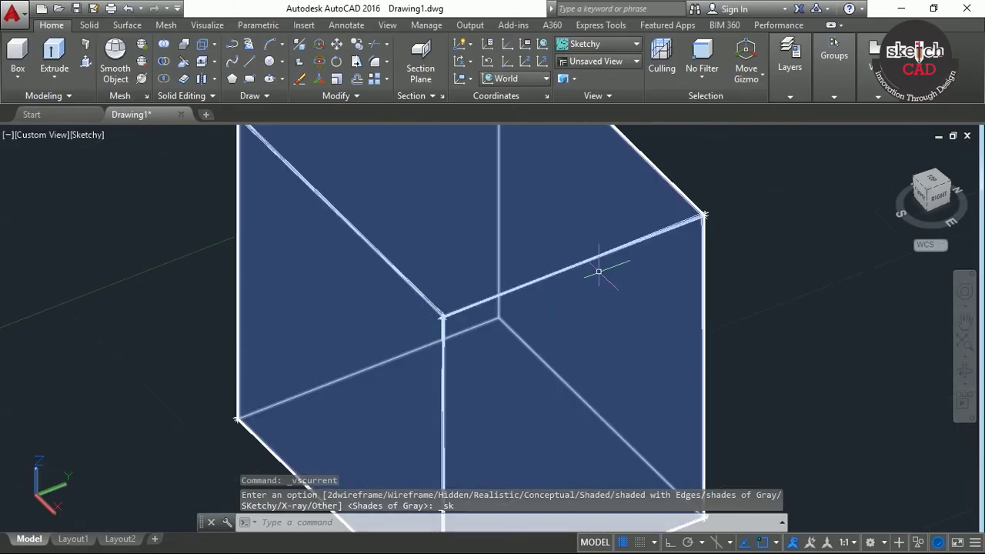
scroll(586, 254, down, 5)
middle_drag(583, 214, 521, 267)
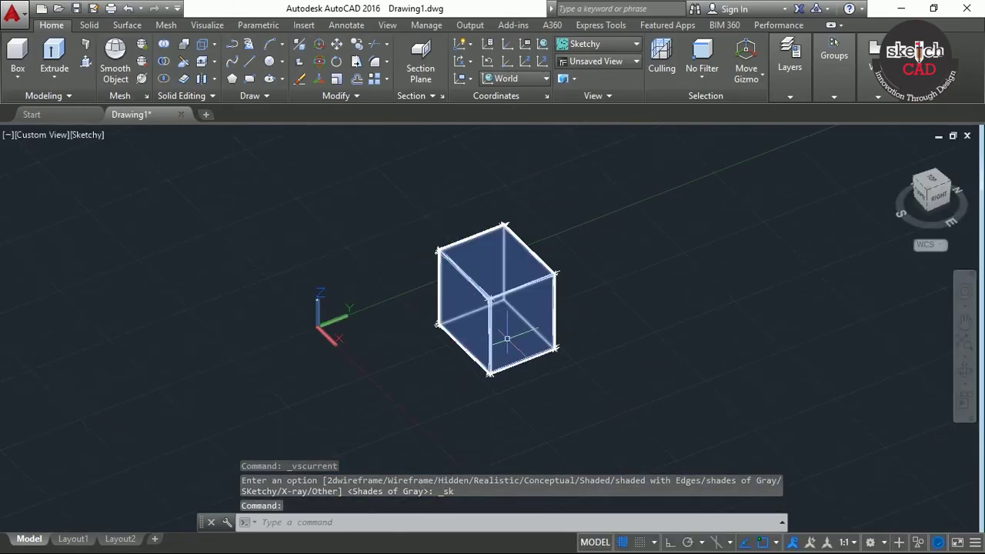
scroll(562, 377, up, 2)
middle_drag(594, 381, 611, 413)
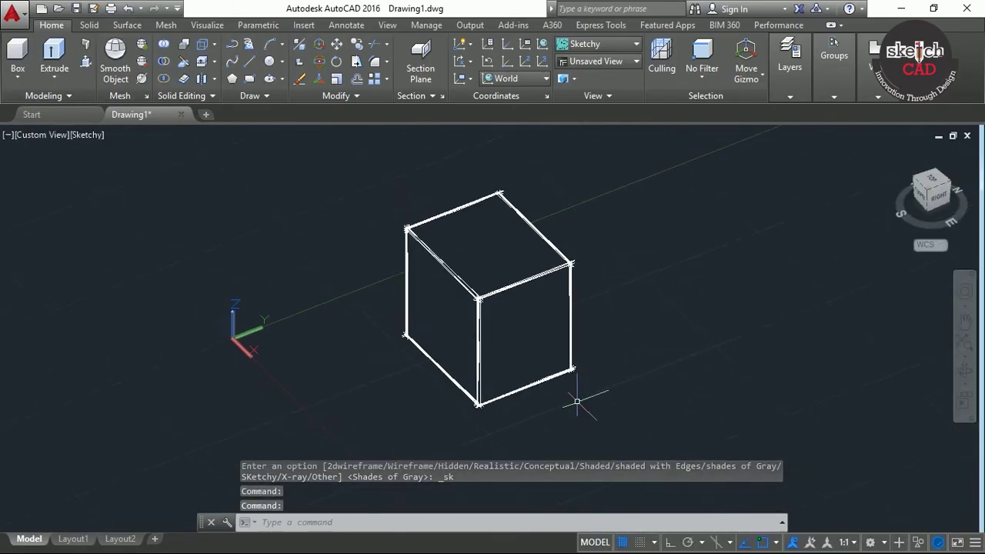
Step: Preview the cube in Wireframe, then in X-ray
click(92, 137)
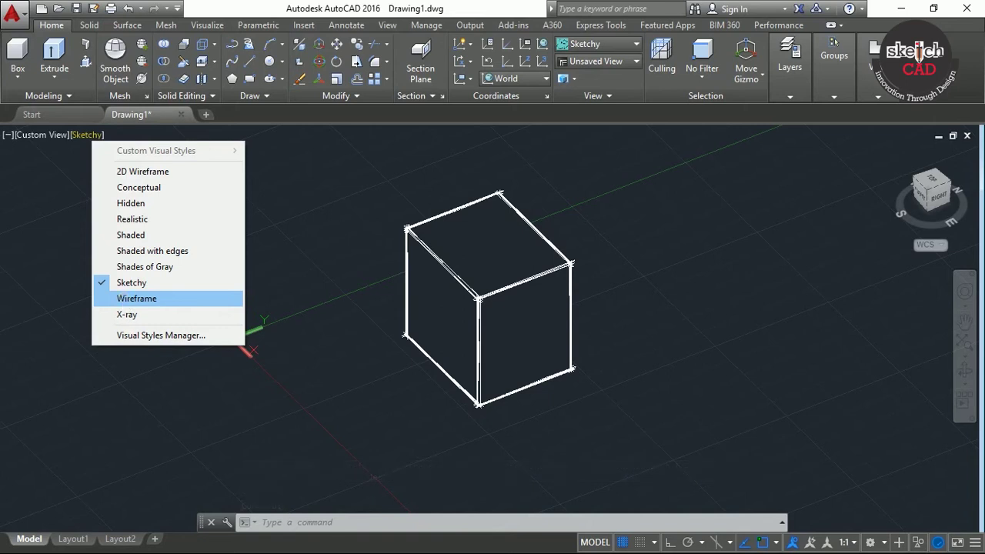
click(125, 300)
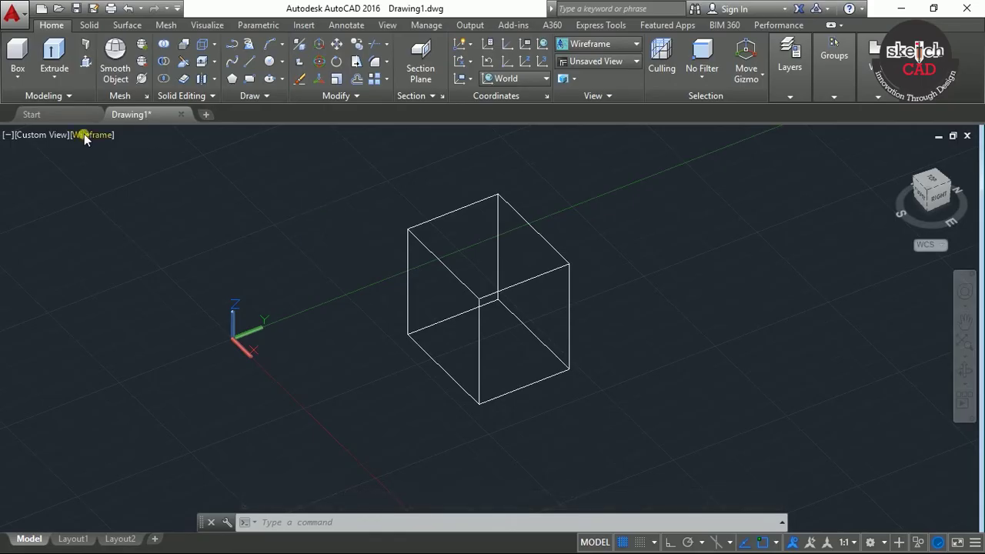
right_click(84, 134)
click(88, 144)
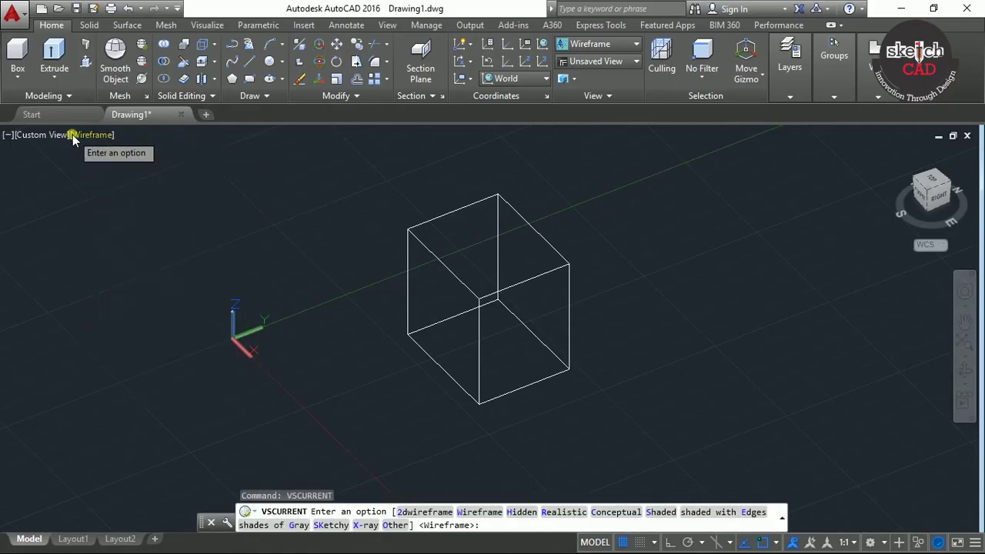
click(72, 135)
click(77, 315)
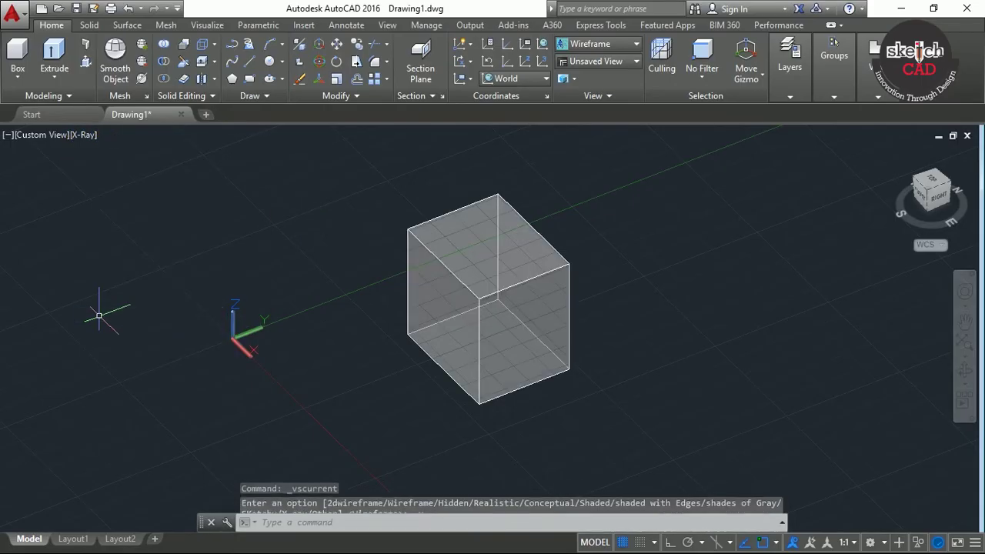
Step: Return the viewport to Realistic and orbit around the cube
scroll(474, 316, up, 2)
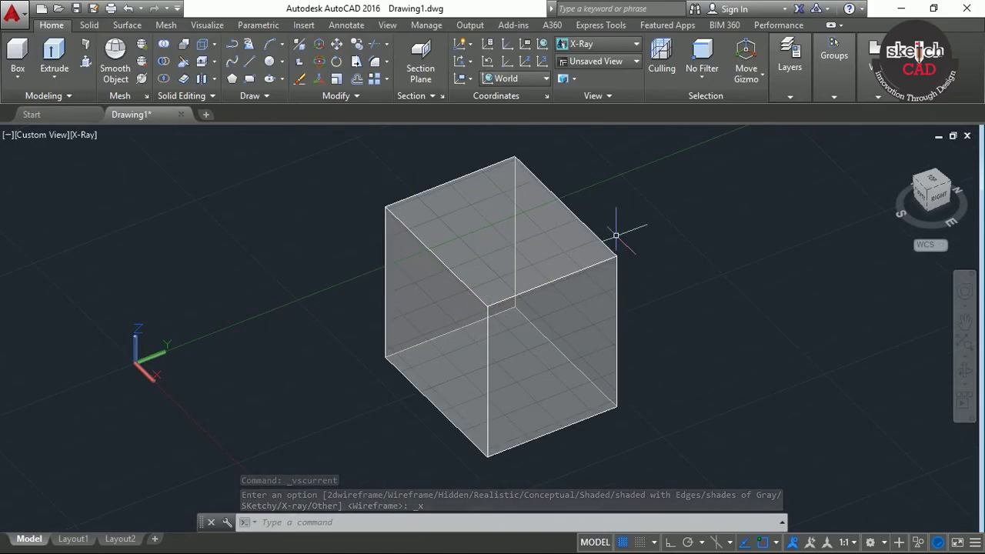
click(77, 137)
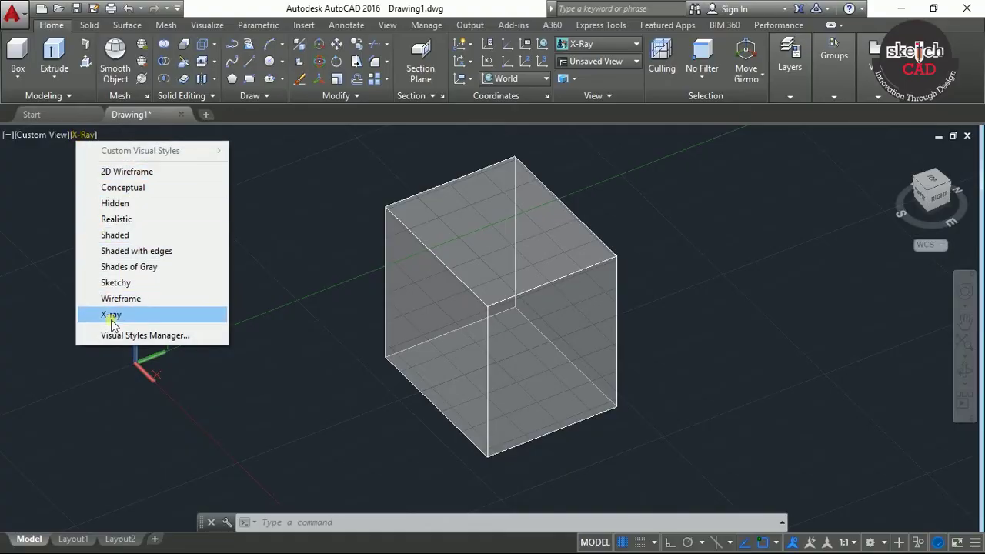
click(115, 219)
scroll(778, 313, down, 2)
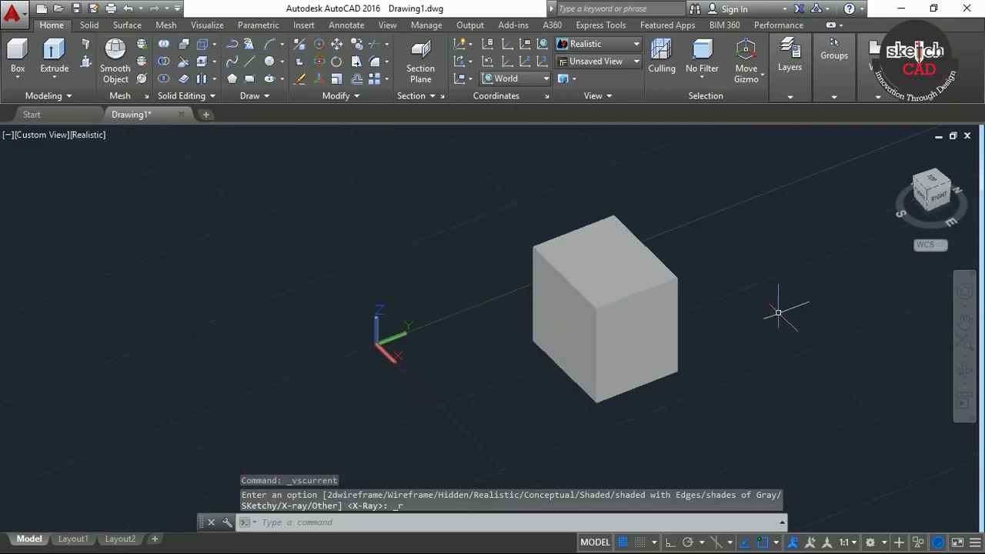
shift+middle_drag(779, 313, 503, 254)
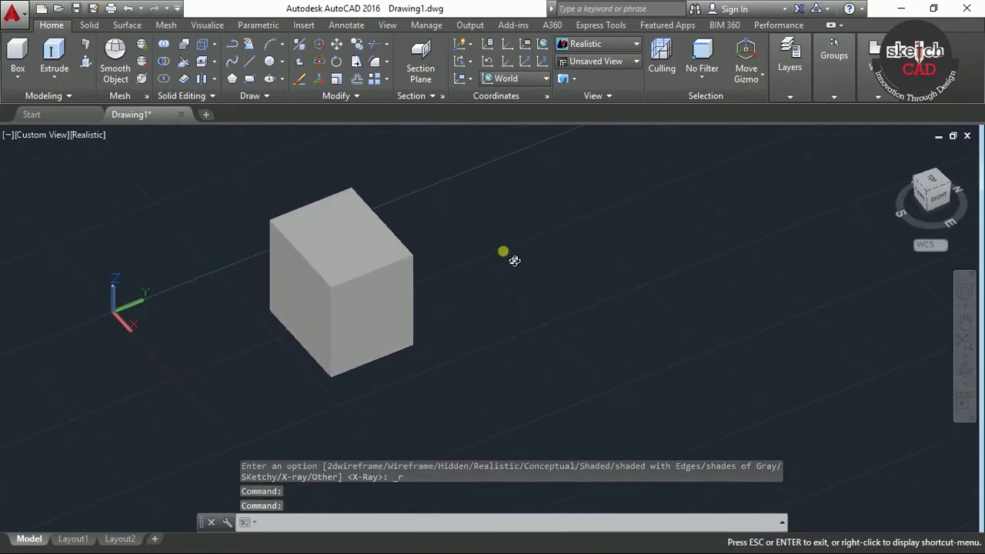
click(487, 324)
Step: Erase the cube and draw a solid cylinder with picked centre, radius and height
click(395, 267)
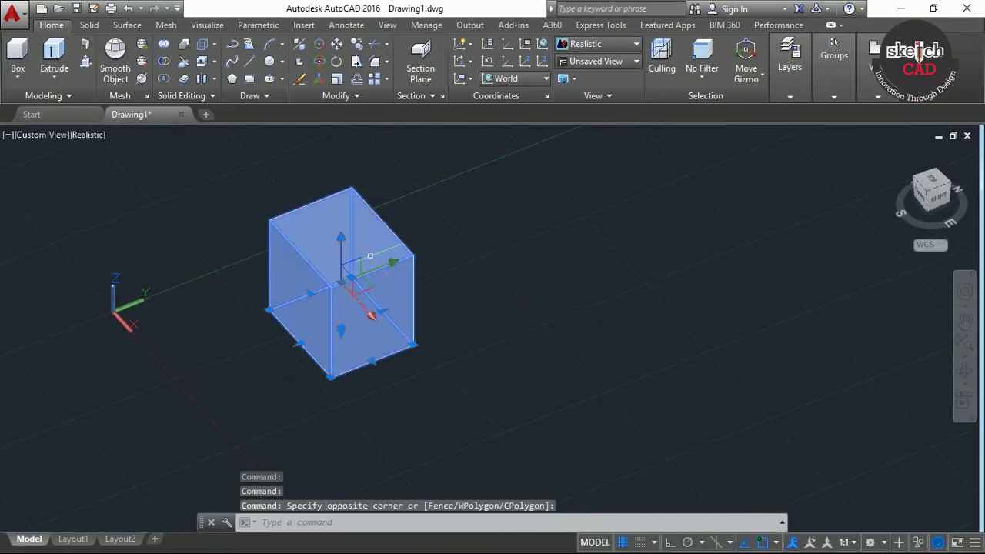
key(Delete)
click(10, 73)
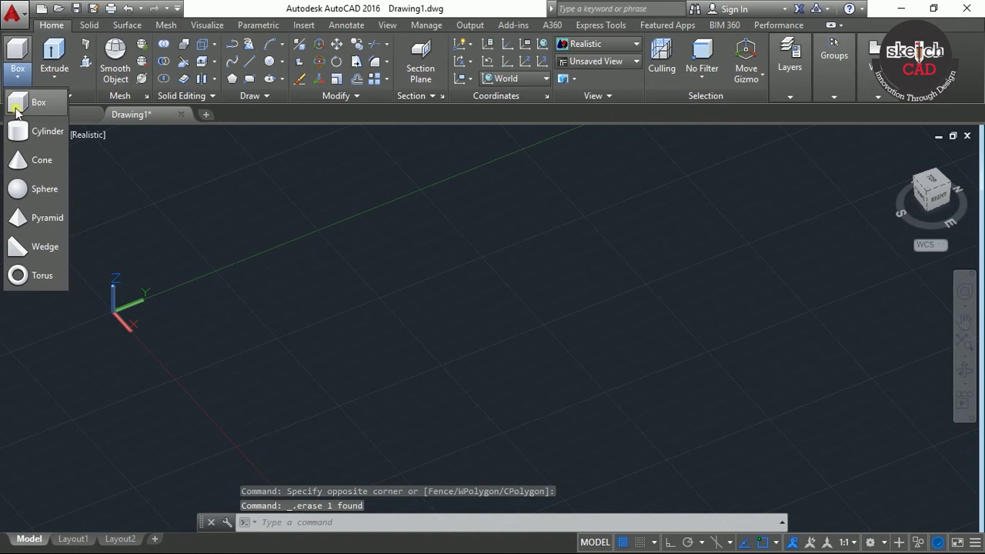
click(48, 132)
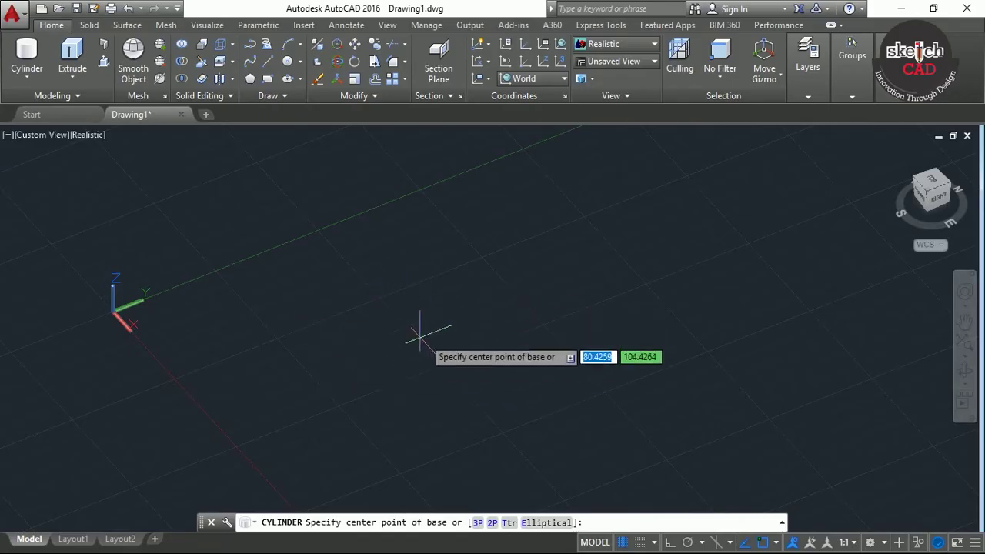
click(393, 327)
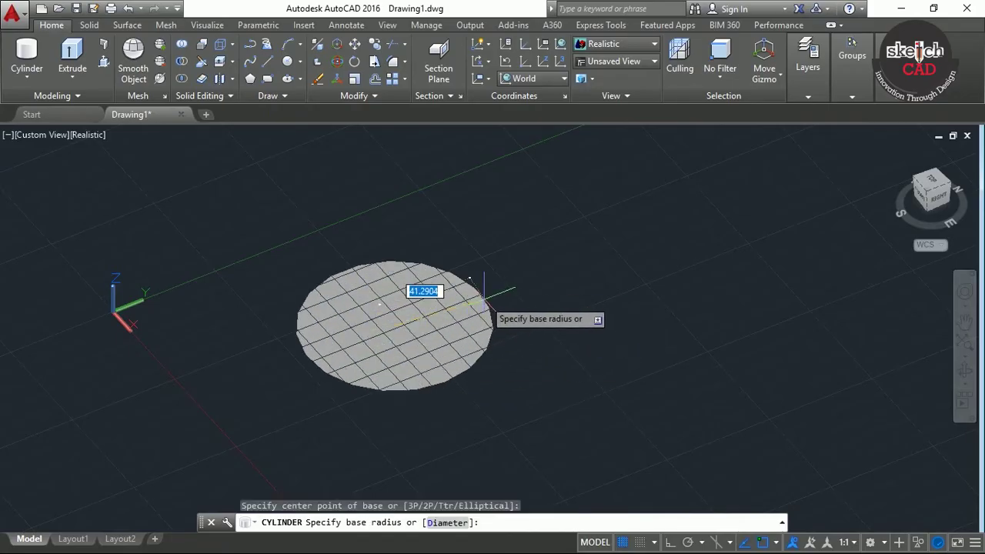
click(483, 294)
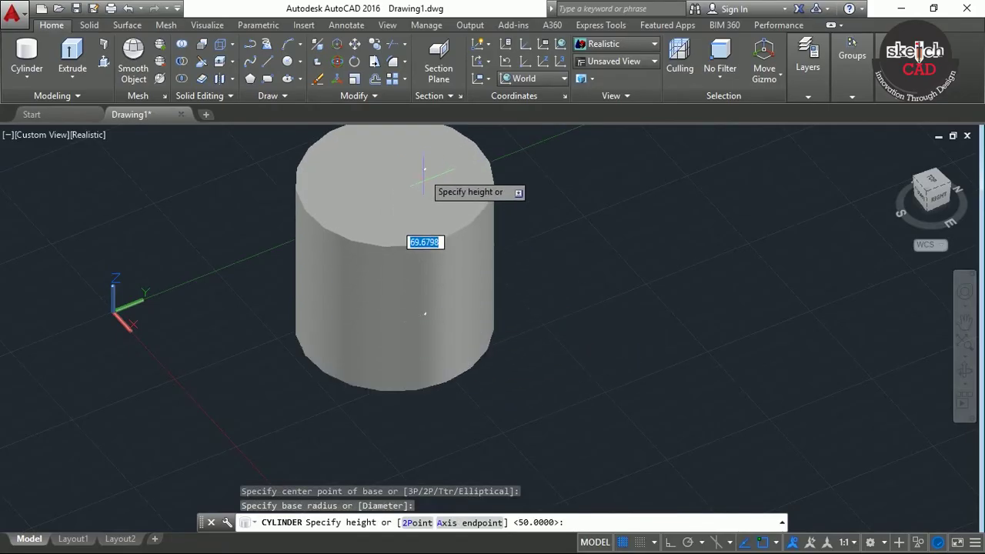
click(416, 154)
Step: Pan the view to move the cylinder to the left
scroll(611, 278, down, 4)
middle_drag(623, 301, 382, 347)
scroll(333, 286, up, 1)
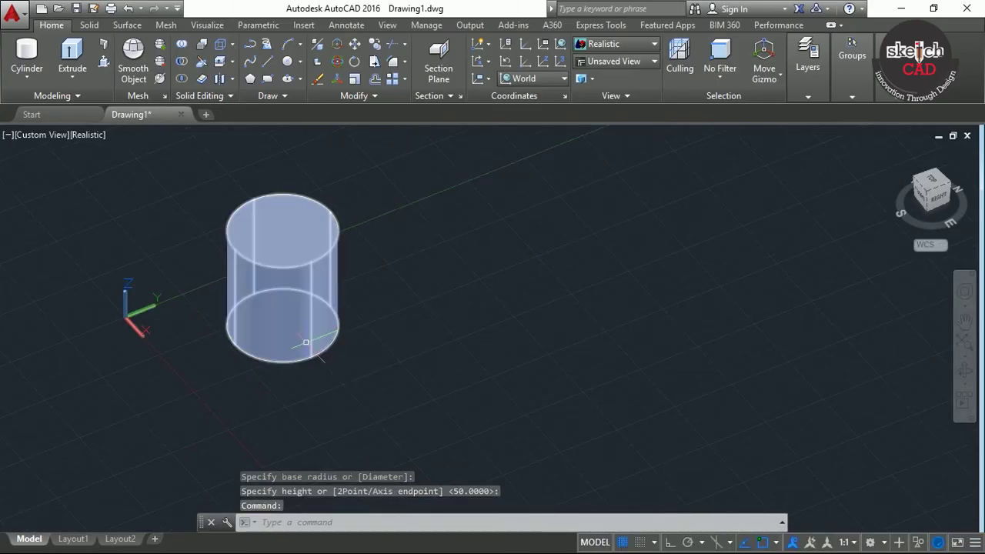
click(18, 80)
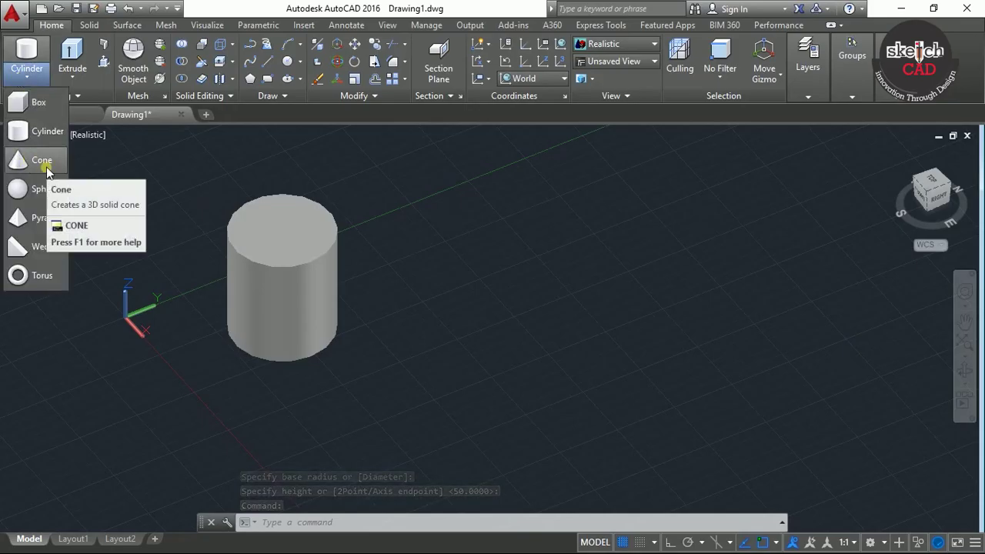
Step: Draw an upright cone beside the cylinder with picked centre, radius and height
click(45, 164)
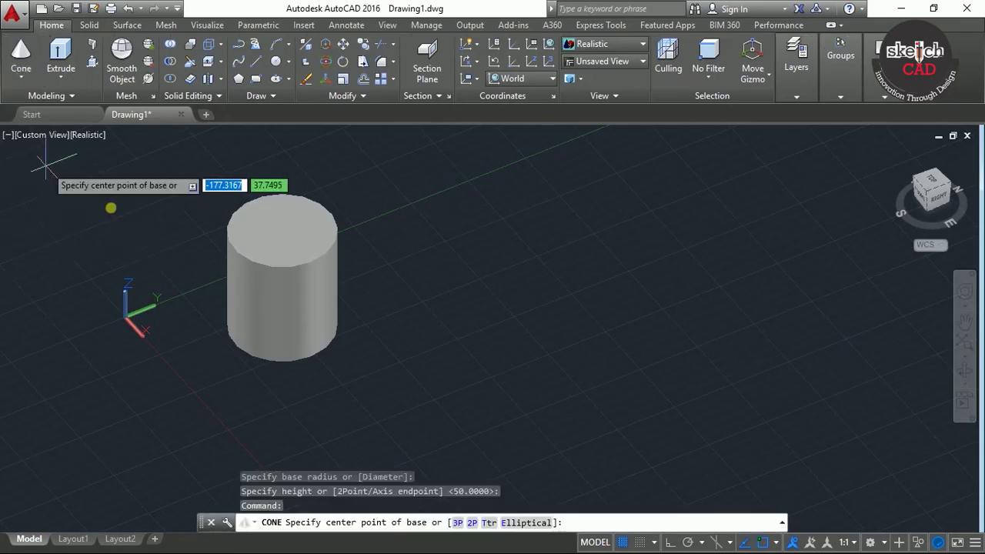
click(530, 352)
click(579, 332)
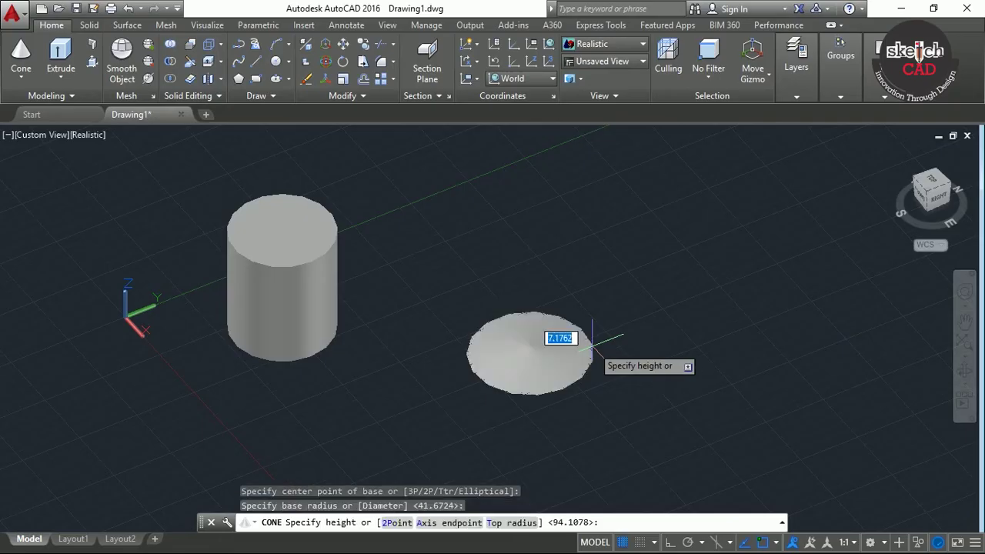
click(545, 187)
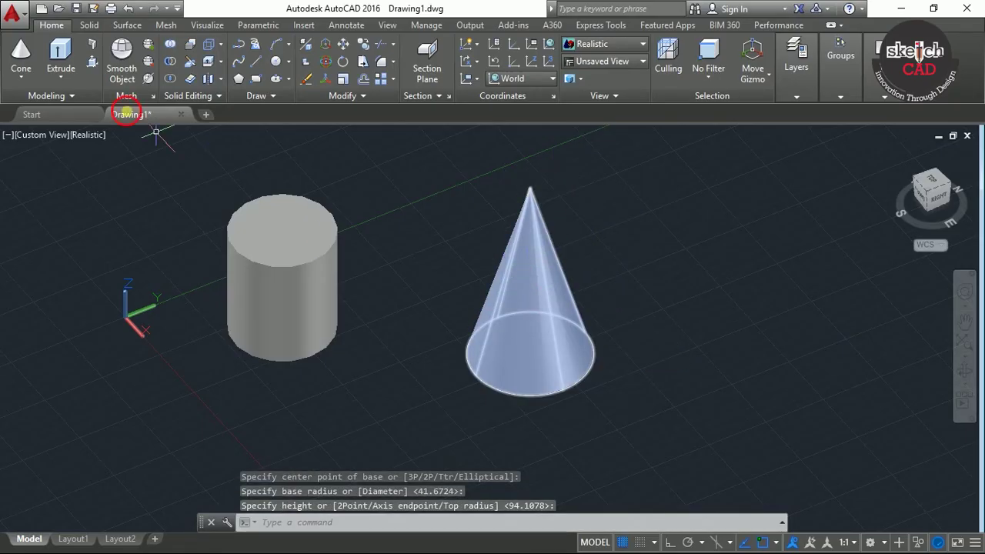
Step: Draw a second cone tipped sideways using an axis endpoint
click(21, 56)
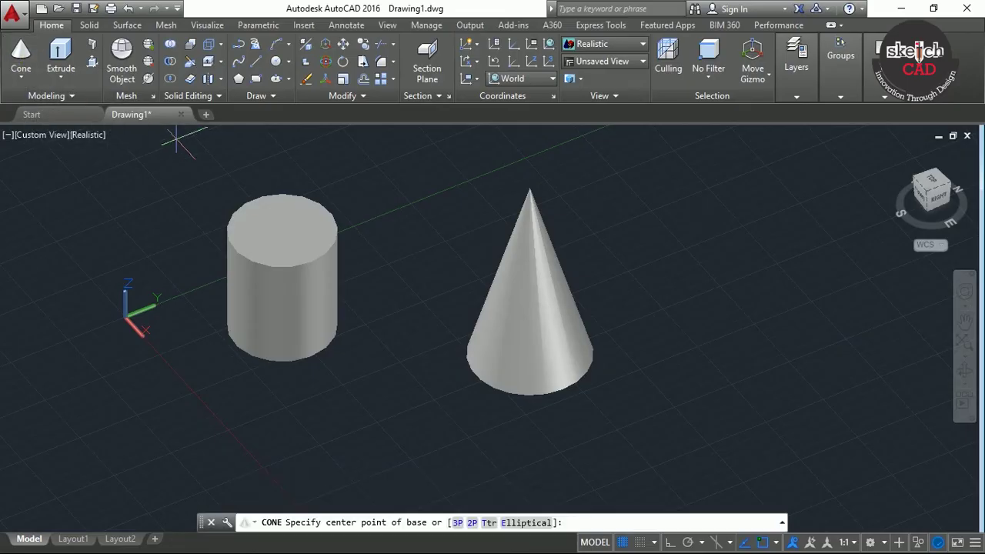
click(717, 379)
click(741, 348)
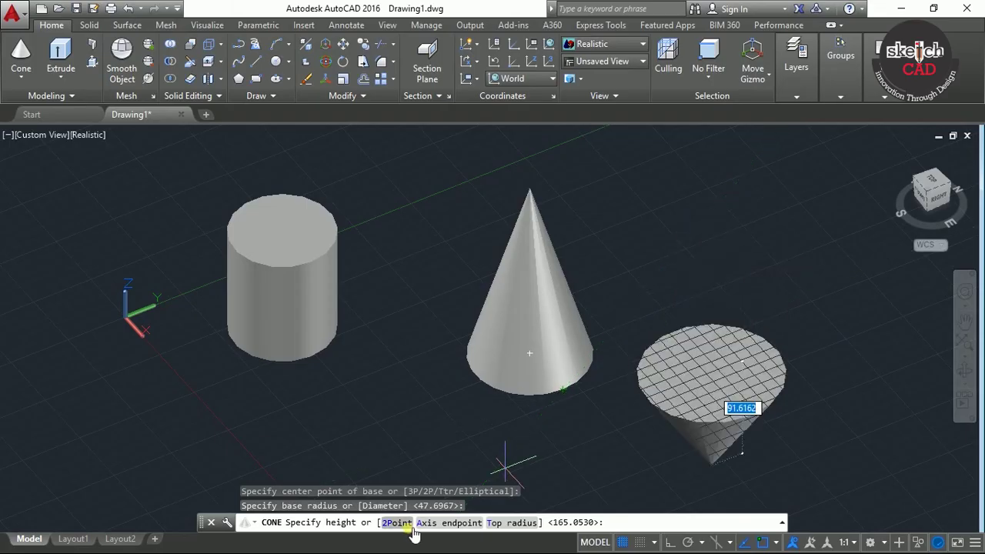
click(454, 523)
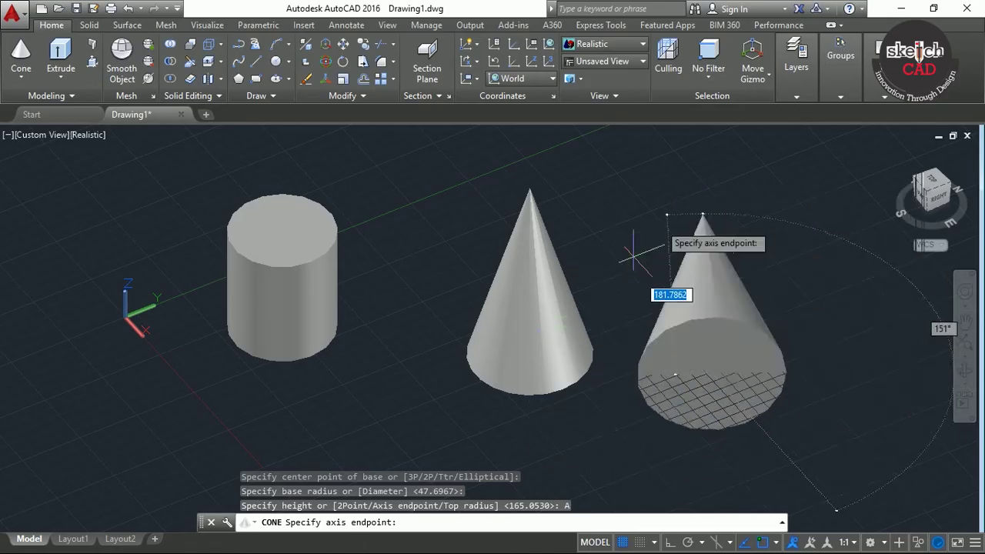
click(816, 244)
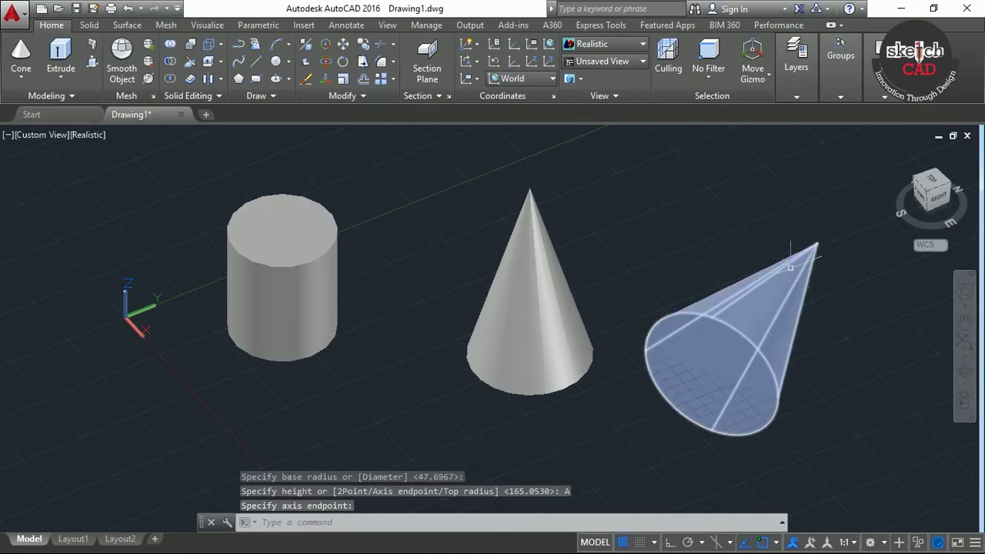
key(Return)
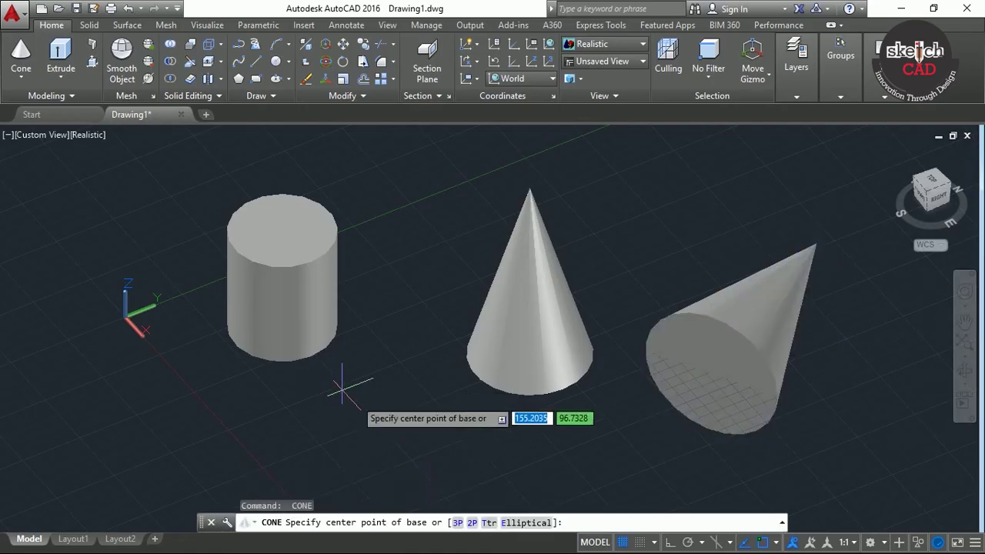
Step: Start another cone to the right, then cancel it partway
middle_drag(538, 409, 245, 335)
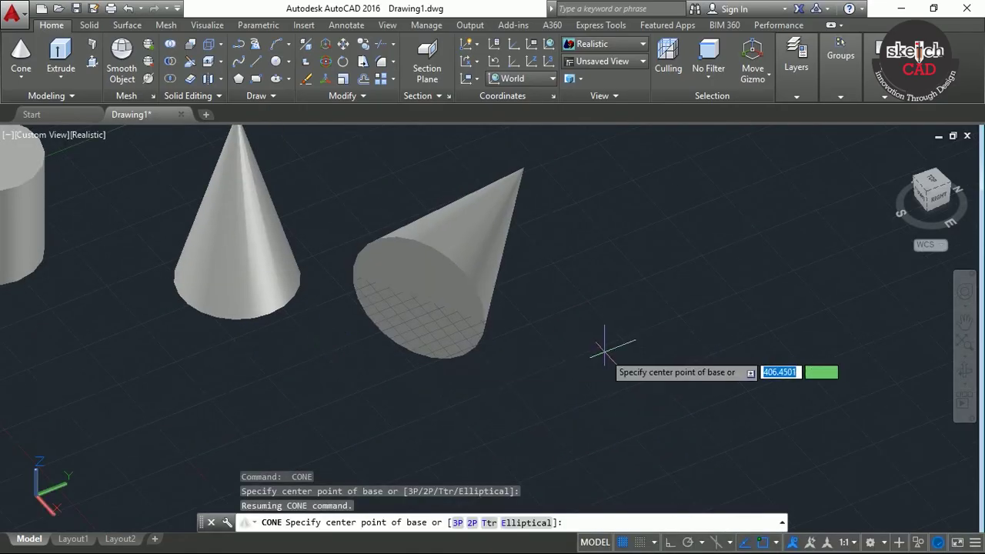
click(627, 361)
click(698, 337)
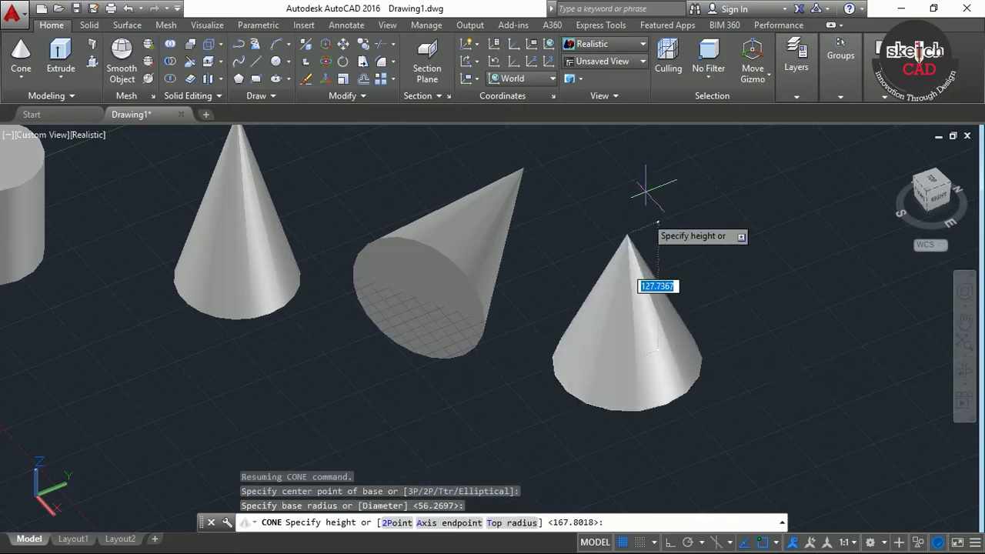
click(504, 523)
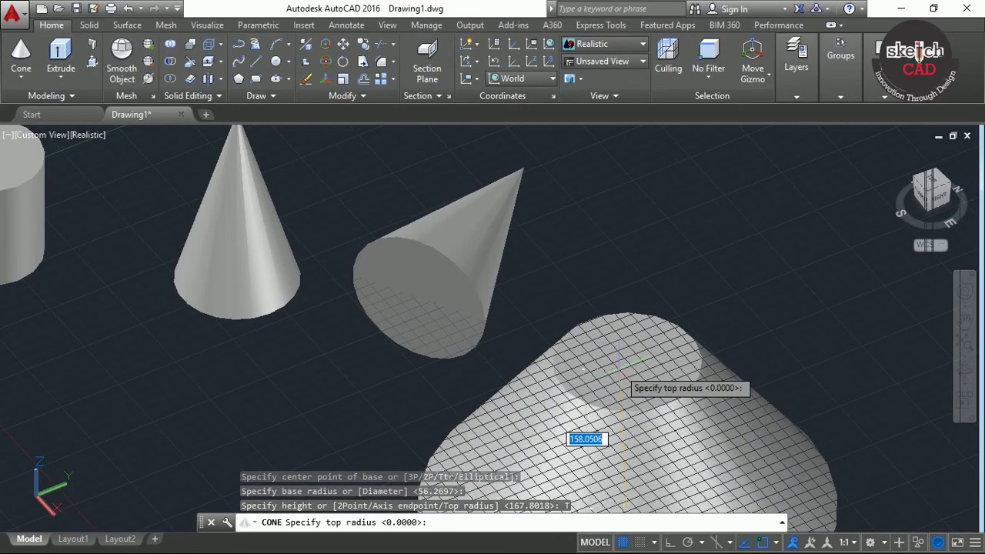
key(Escape)
scroll(610, 377, down, 3)
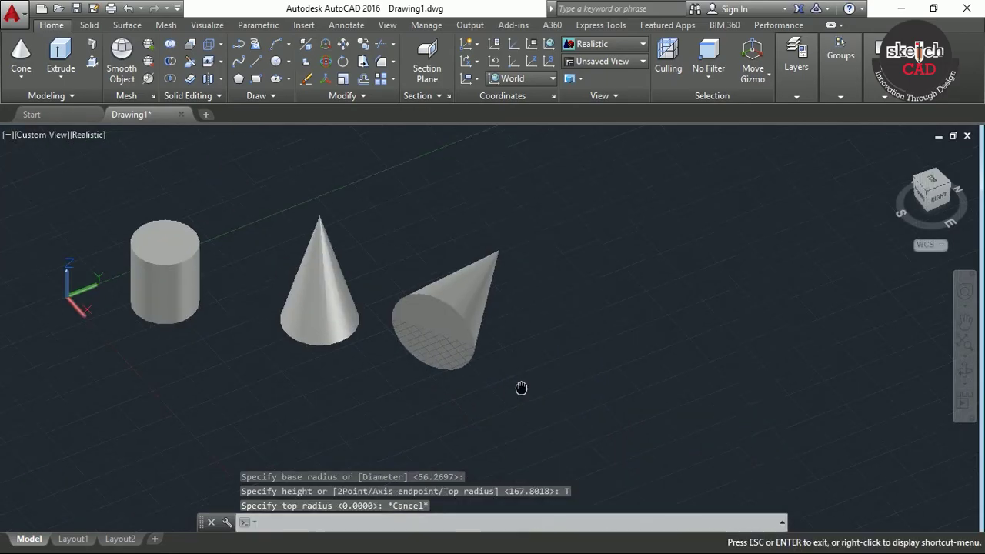
scroll(521, 389, up, 2)
Step: Draw a truncated cone with top radius 10 and a picked height
key(Return)
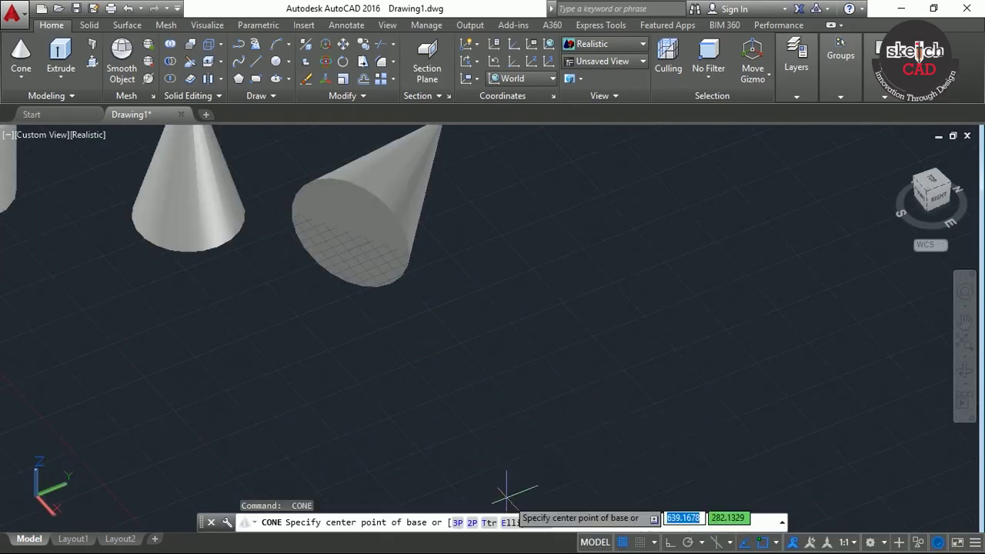
click(476, 433)
click(514, 419)
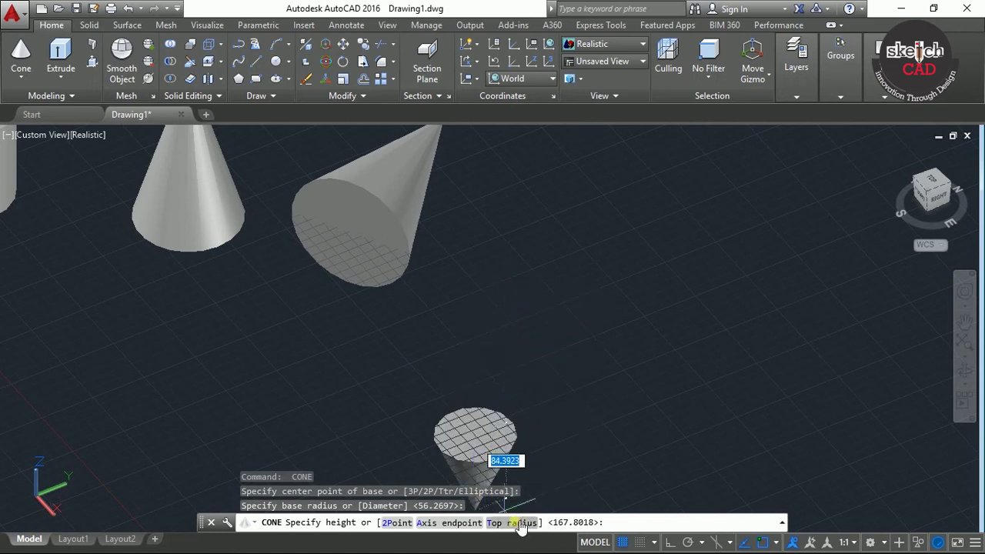
key(Return)
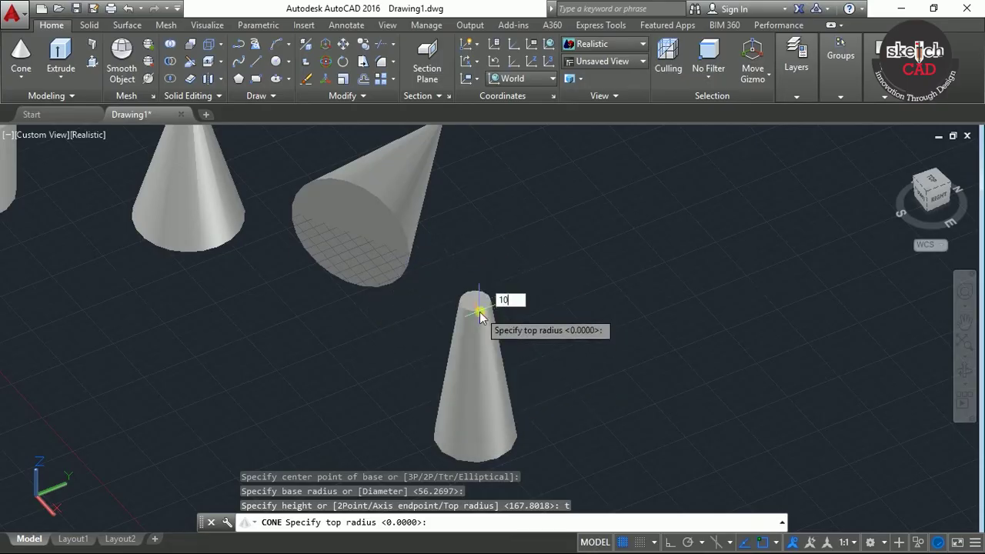
key(Return)
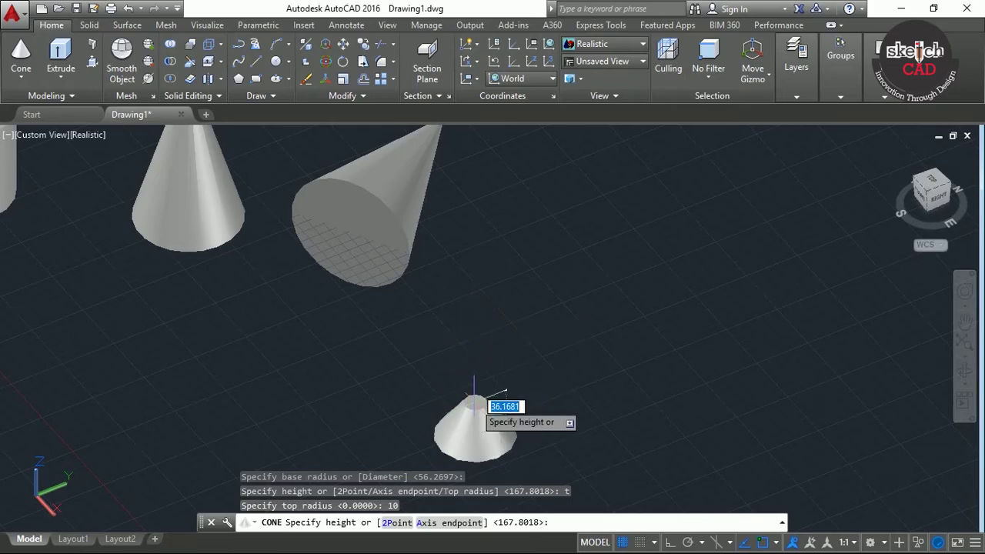
click(473, 396)
scroll(471, 416, up, 3)
middle_drag(470, 420, 504, 343)
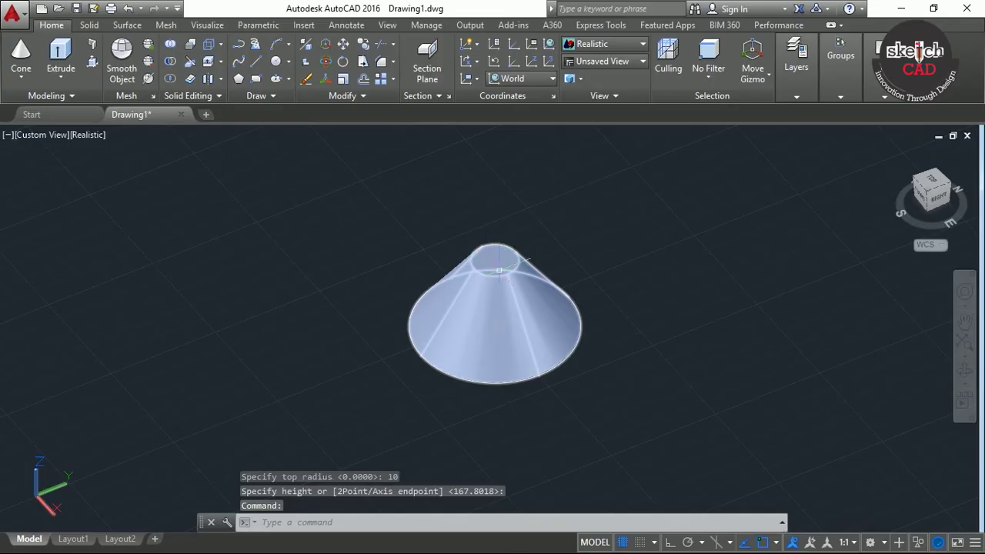
scroll(494, 263, down, 3)
middle_drag(560, 279, 579, 408)
Step: Erase the truncated cone and the tipped cone
click(578, 409)
click(526, 352)
key(Delete)
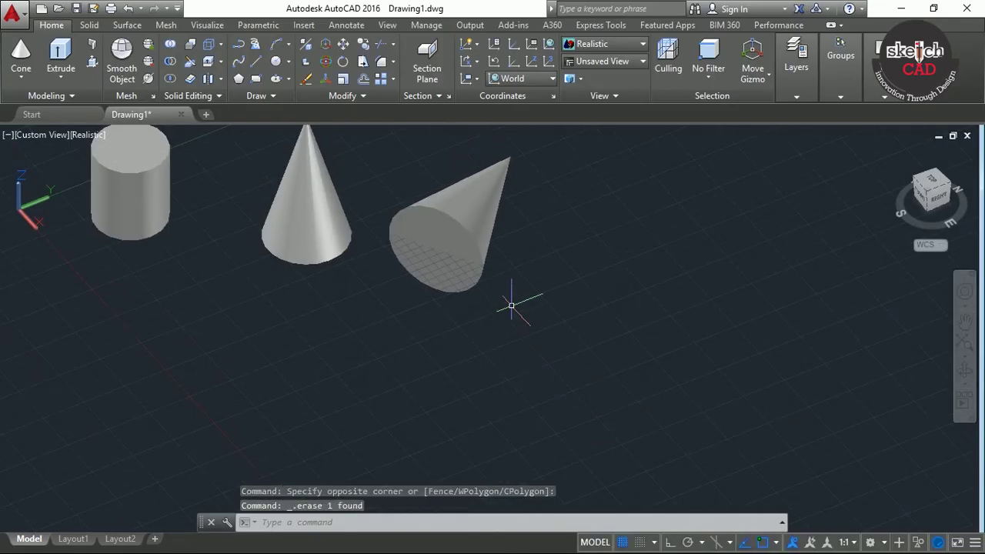
middle_drag(512, 300, 545, 422)
click(582, 374)
click(454, 281)
key(Delete)
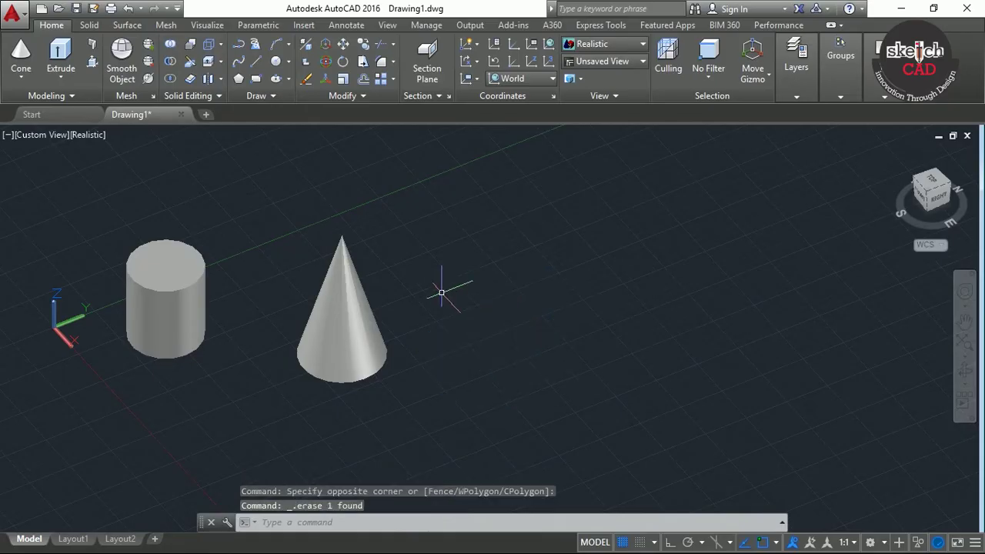
Step: Draw a solid sphere right of the cone by picking its centre and radius
click(20, 77)
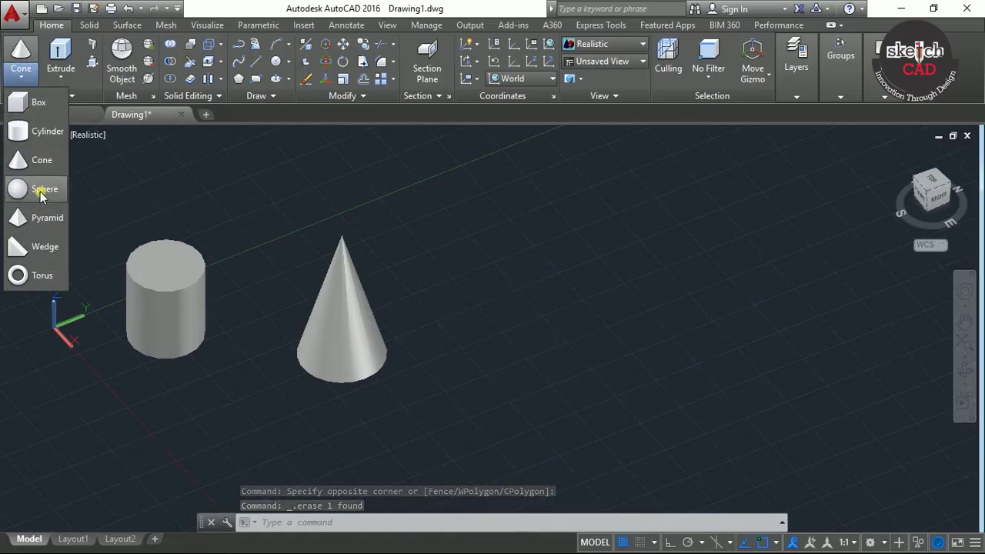
click(40, 190)
click(515, 358)
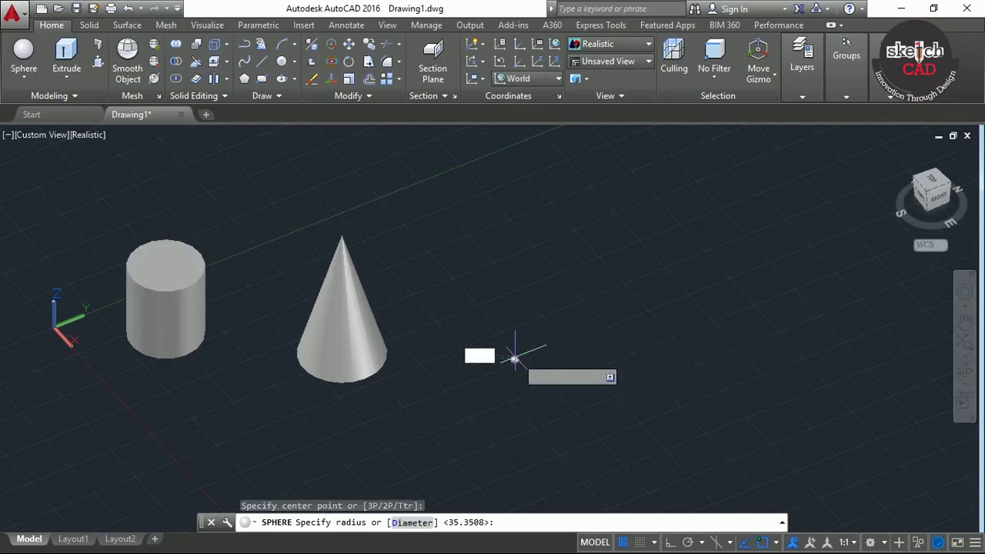
click(549, 308)
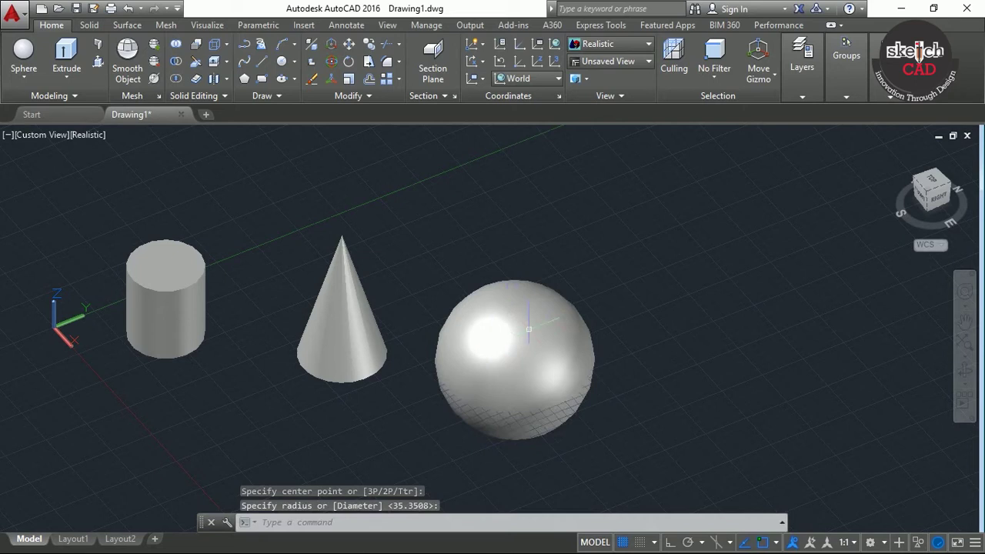
click(35, 82)
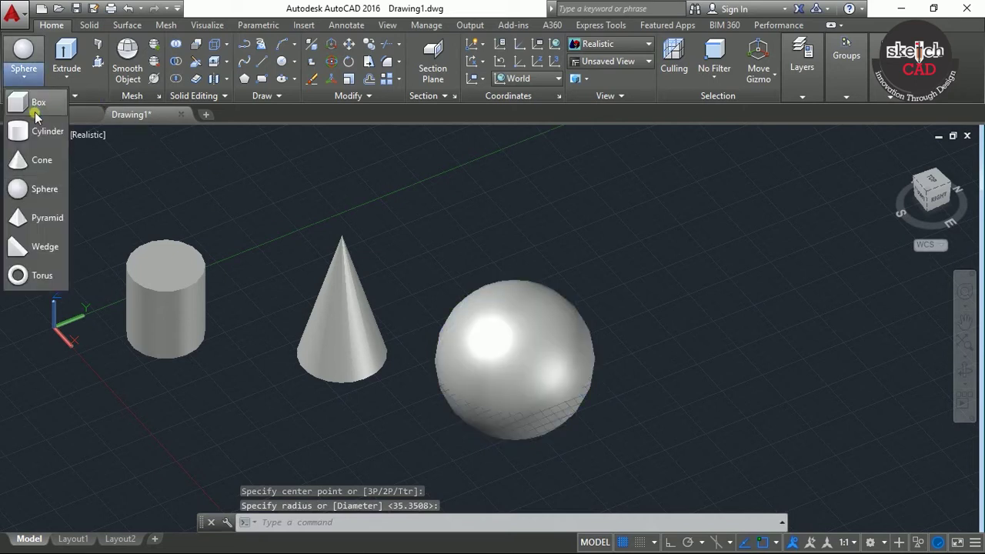
Step: Draw a square pyramid right of the sphere from its base centre, base radius and height
click(52, 221)
middle_drag(572, 246, 402, 244)
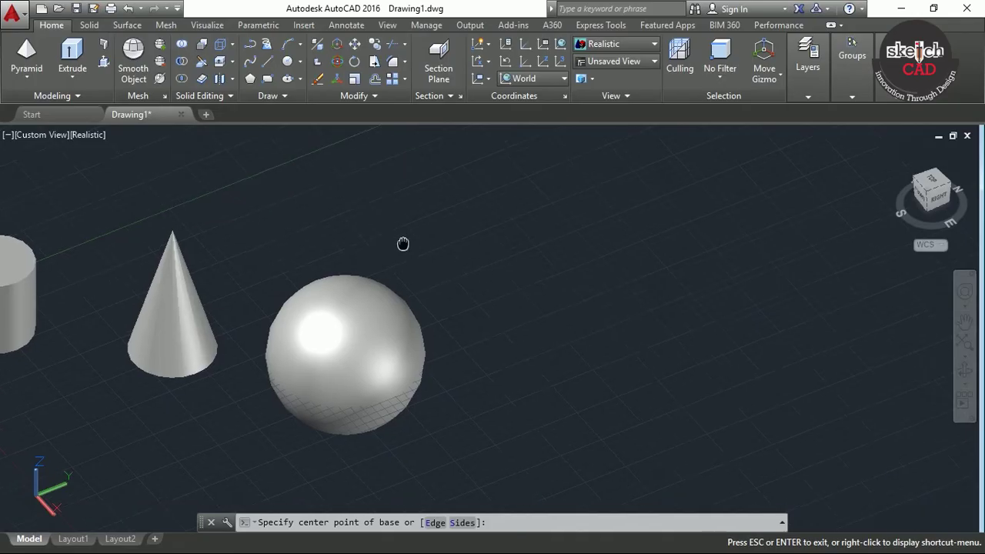
click(633, 373)
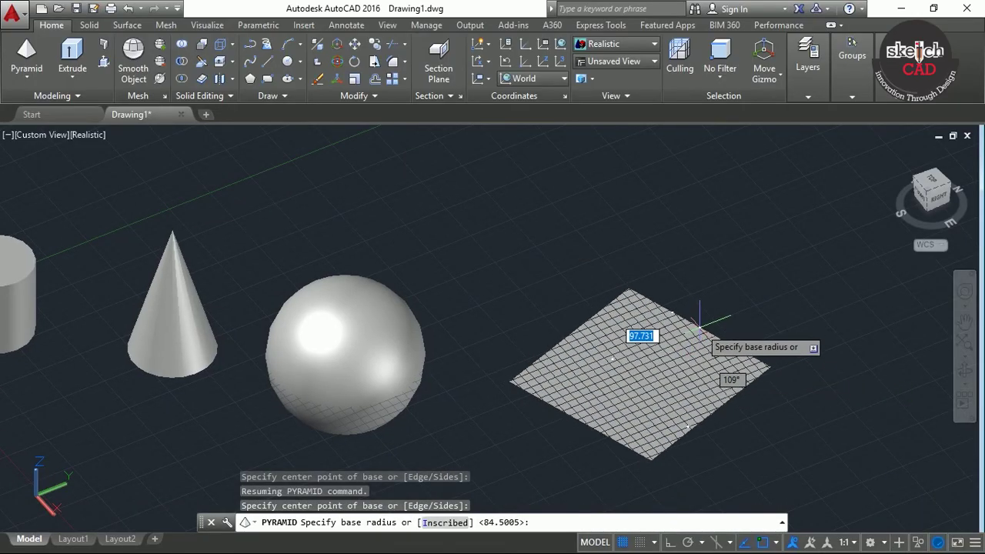
click(699, 329)
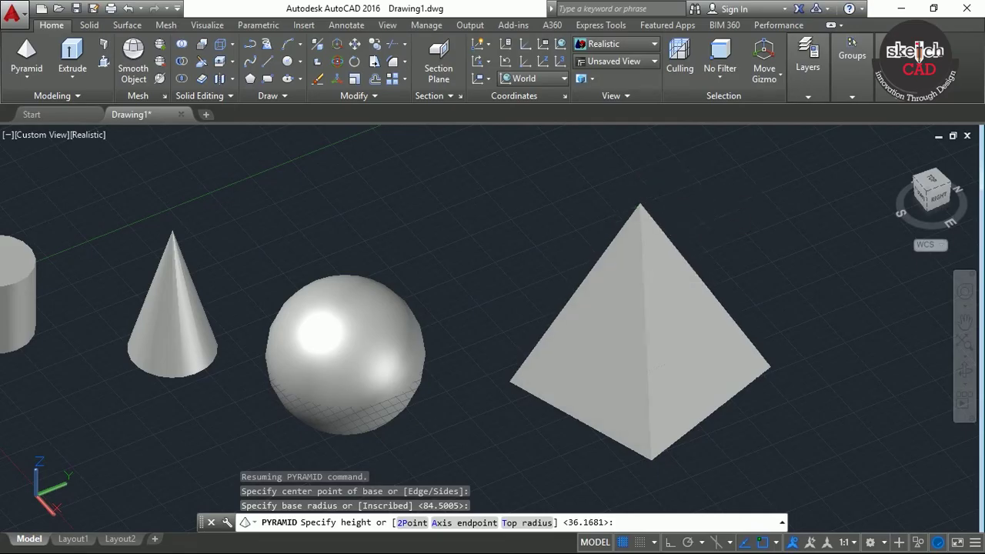
click(598, 229)
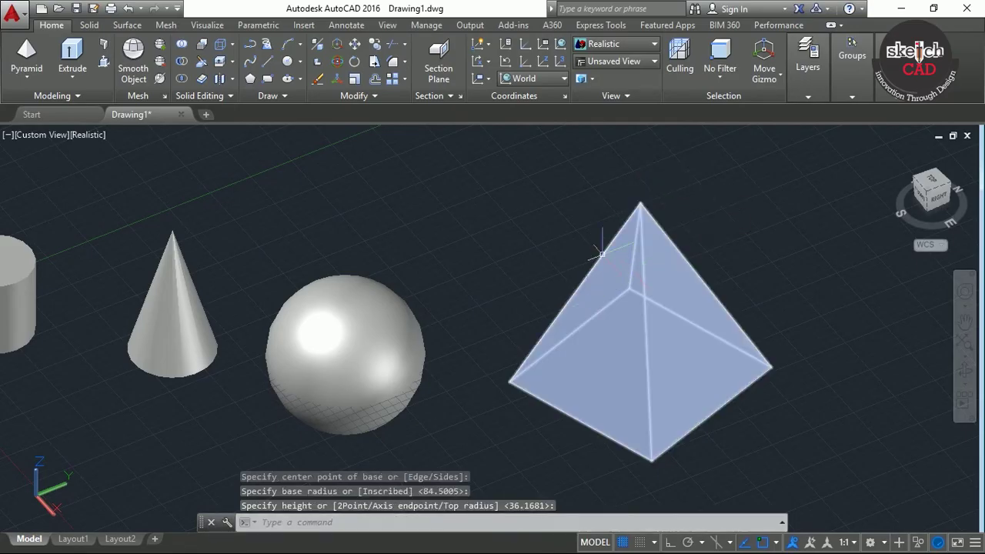
scroll(601, 253, down, 4)
shift+middle_drag(601, 254, 598, 326)
shift+middle_drag(648, 348, 645, 284)
scroll(644, 283, up, 4)
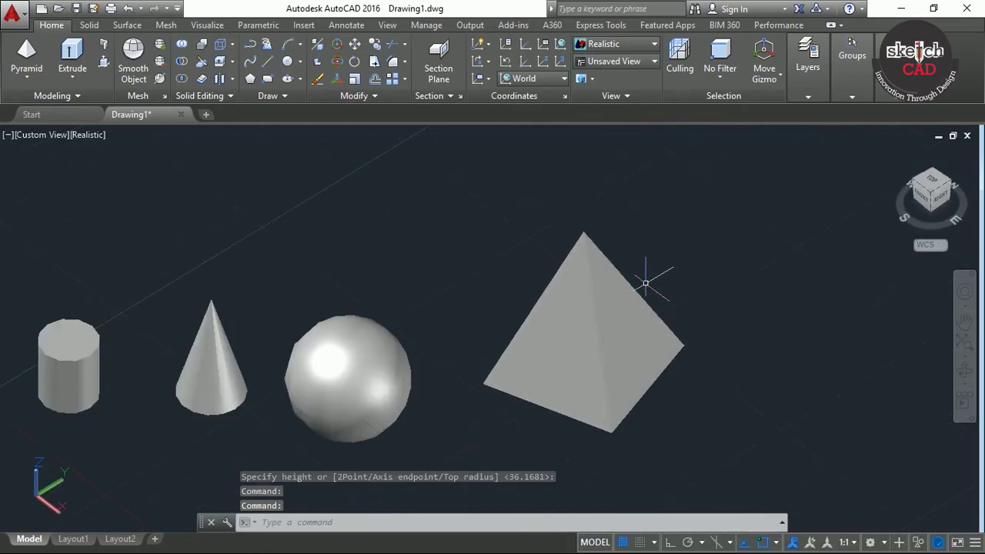
shift+middle_drag(725, 362, 710, 382)
shift+middle_drag(710, 424, 612, 374)
click(23, 85)
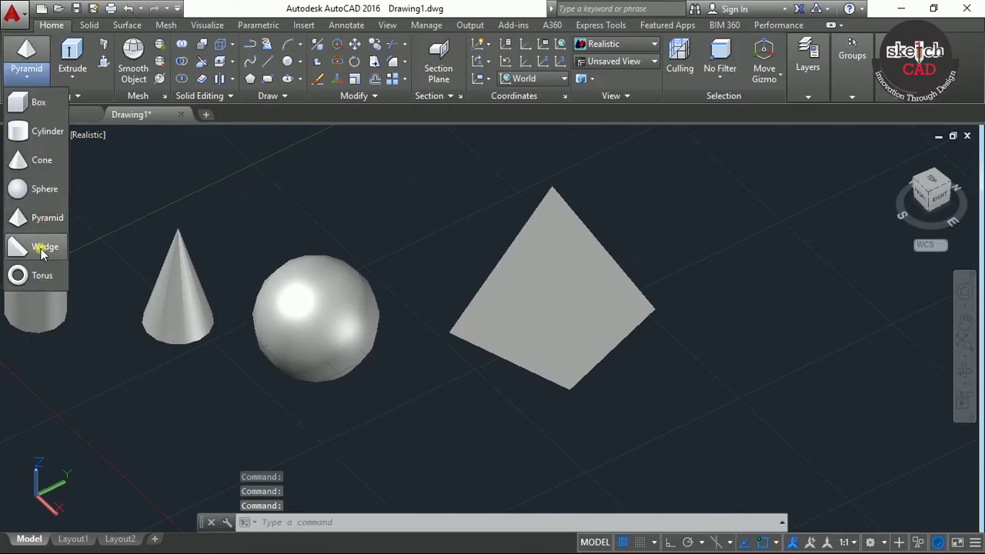
Step: Create a tall wedge right of the pyramid from two base corners and a height
click(45, 248)
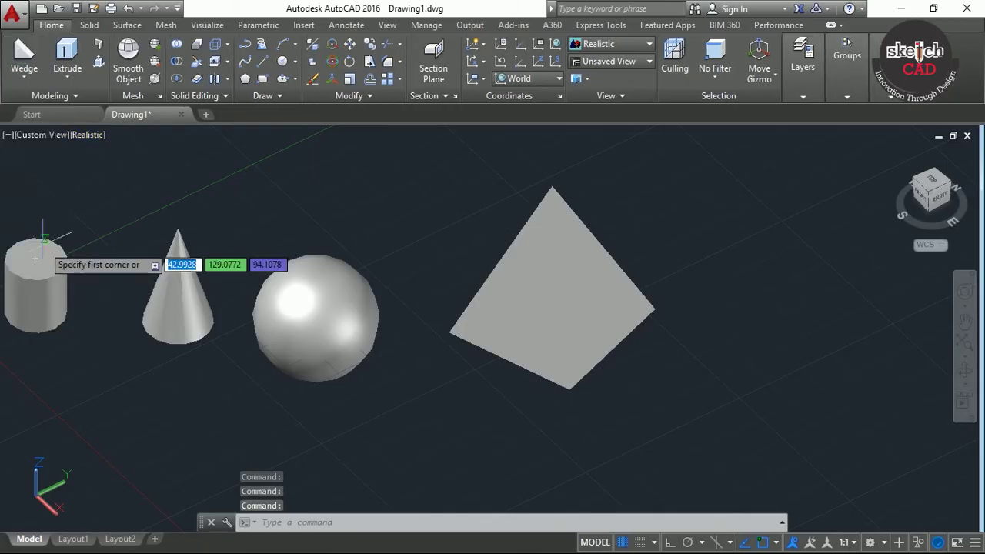
scroll(682, 370, down, 2)
middle_drag(682, 369, 428, 368)
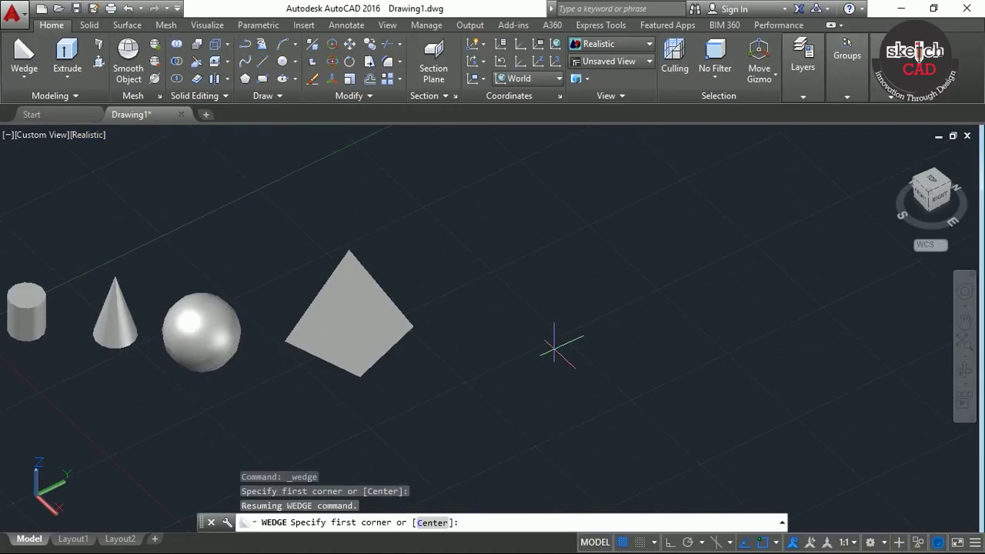
click(556, 346)
click(661, 413)
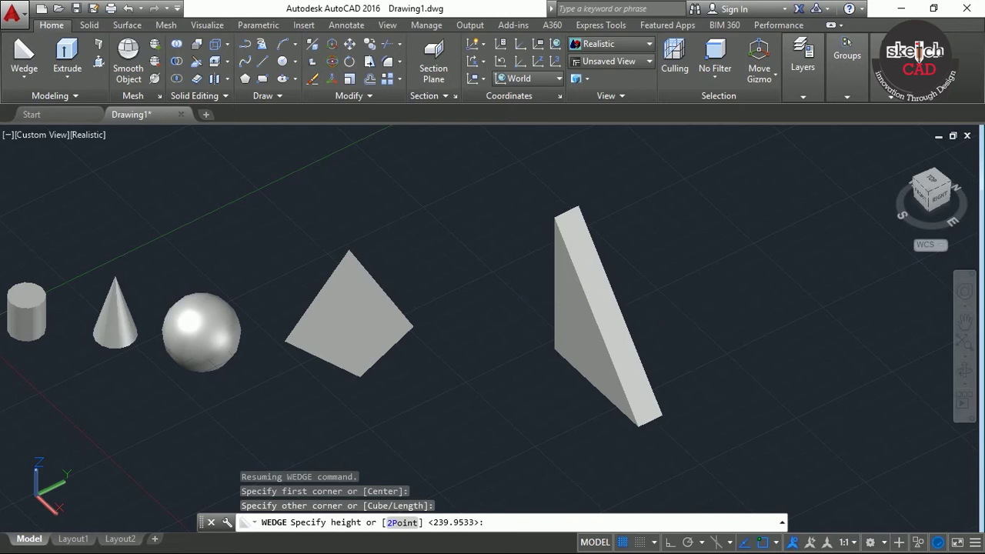
click(550, 220)
mouse_move(528, 417)
shift+middle_down()
mouse_move(582, 413)
mouse_move(608, 369)
mouse_move(607, 347)
mouse_move(495, 375)
mouse_move(398, 372)
mouse_move(521, 378)
mouse_move(558, 412)
mouse_move(523, 403)
shift+middle_up()
scroll(519, 396, down, 3)
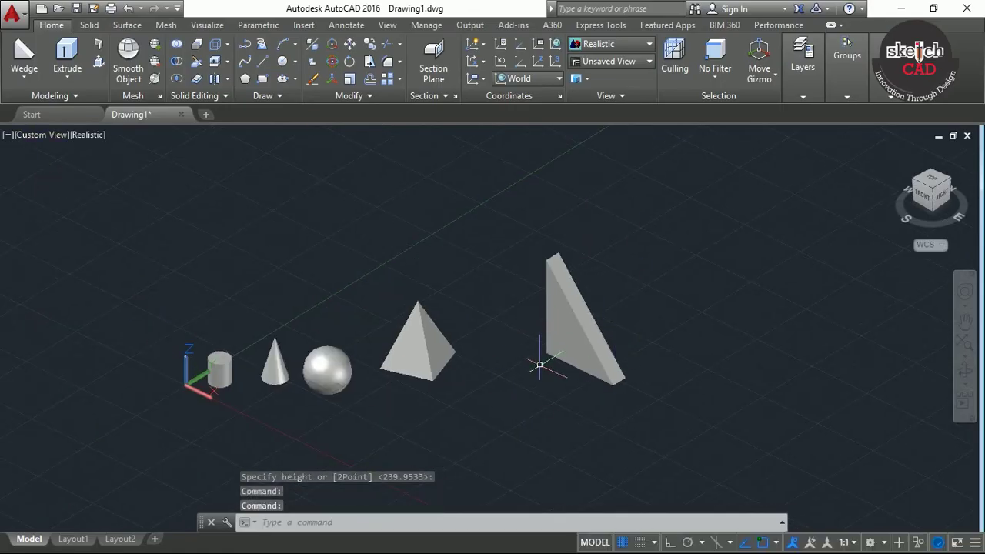
click(25, 77)
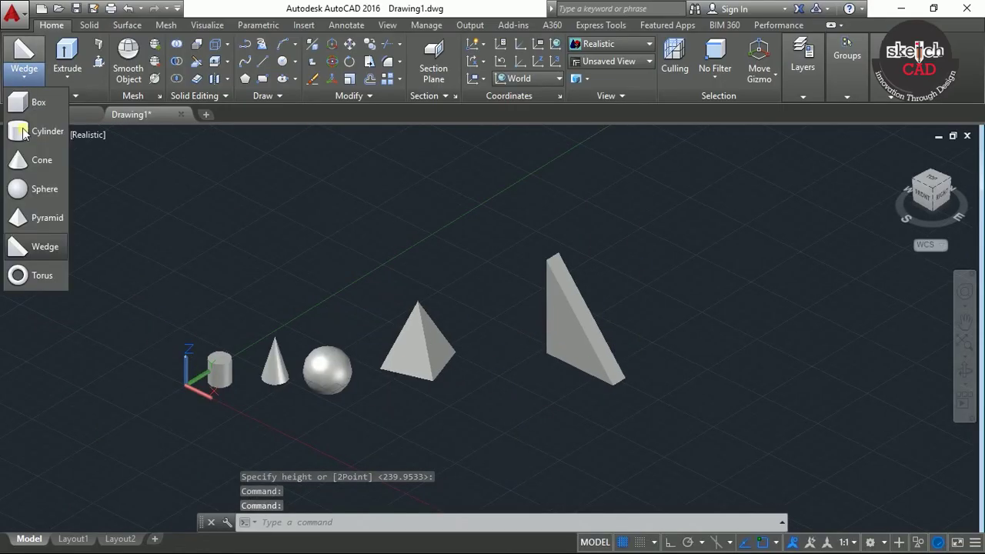
Step: Place a torus in front of the other solids with a tube radius of 20
click(58, 277)
middle_drag(582, 418, 374, 341)
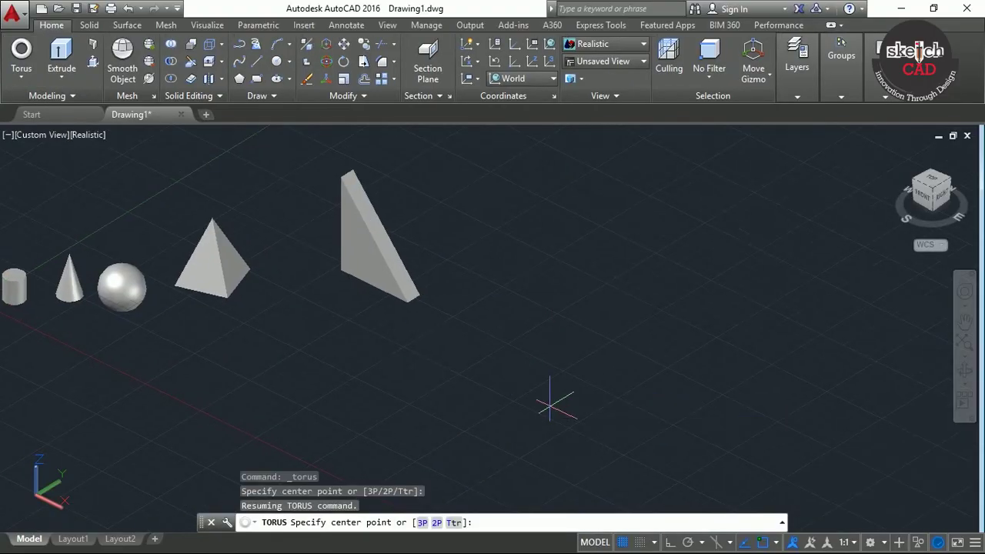
click(549, 406)
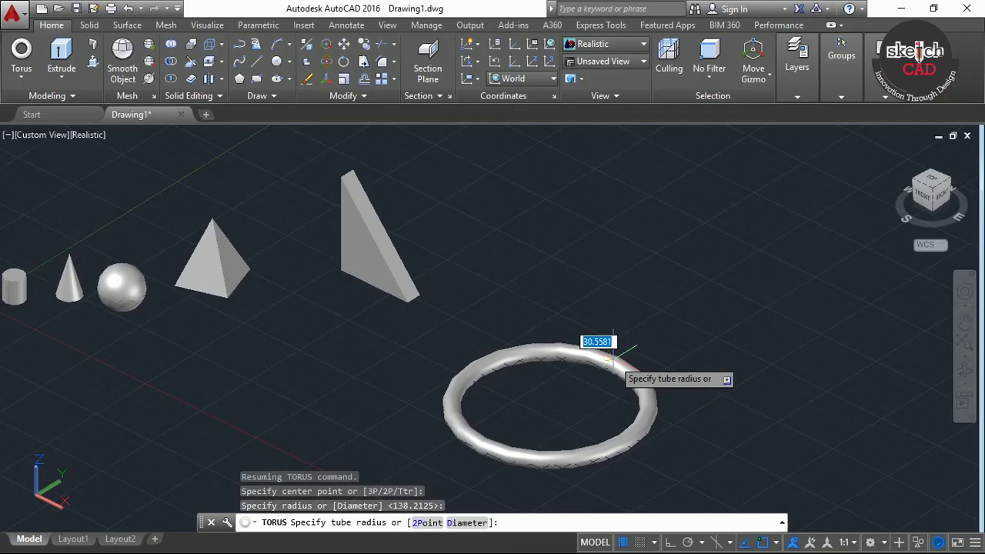
key(Return)
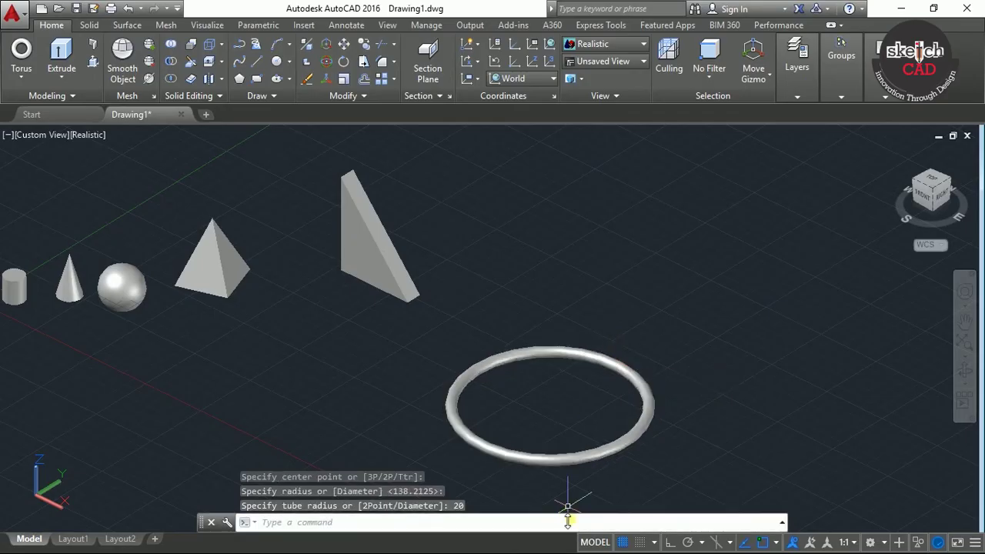
scroll(549, 461, up, 5)
shift+middle_drag(549, 465, 554, 393)
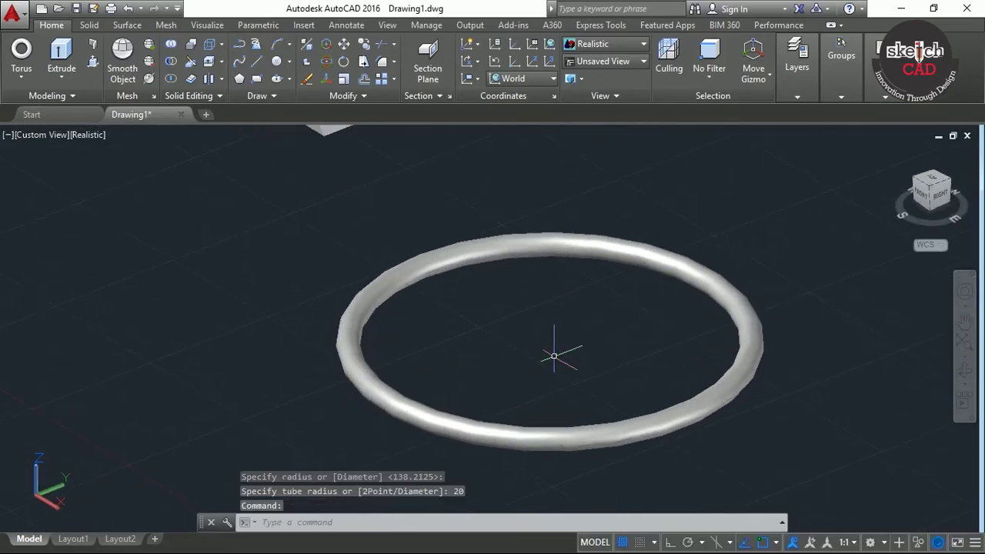
scroll(549, 358, down, 8)
scroll(494, 301, up, 2)
scroll(498, 324, up, 3)
shift+middle_drag(522, 420, 570, 422)
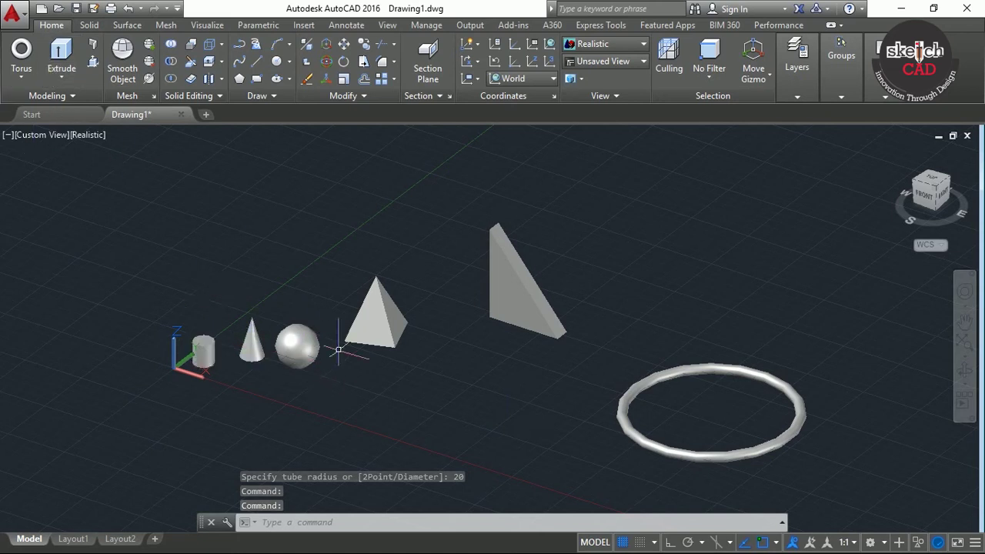
Step: Erase the cylinder, cone, sphere, pyramid, wedge and torus with one crossing window
click(784, 481)
click(154, 240)
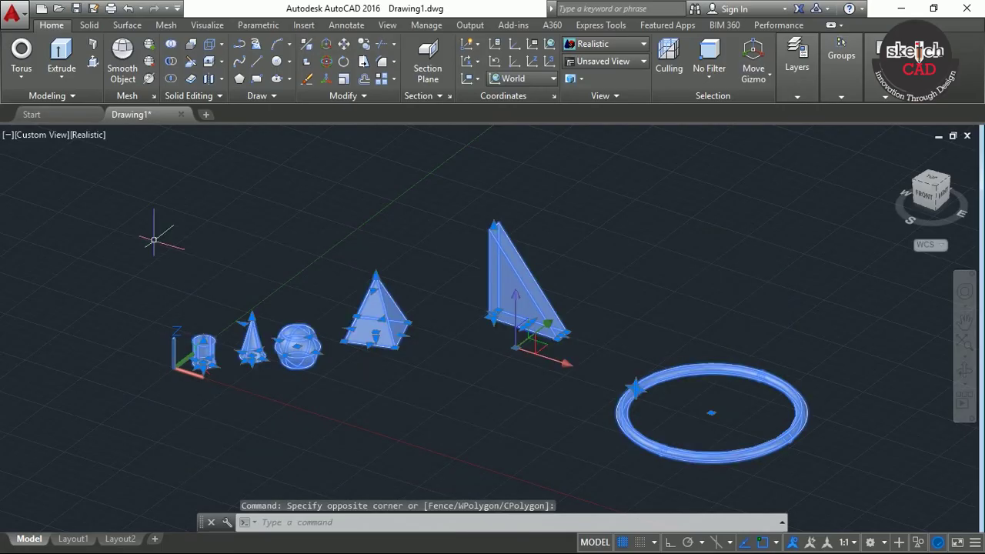
key(Delete)
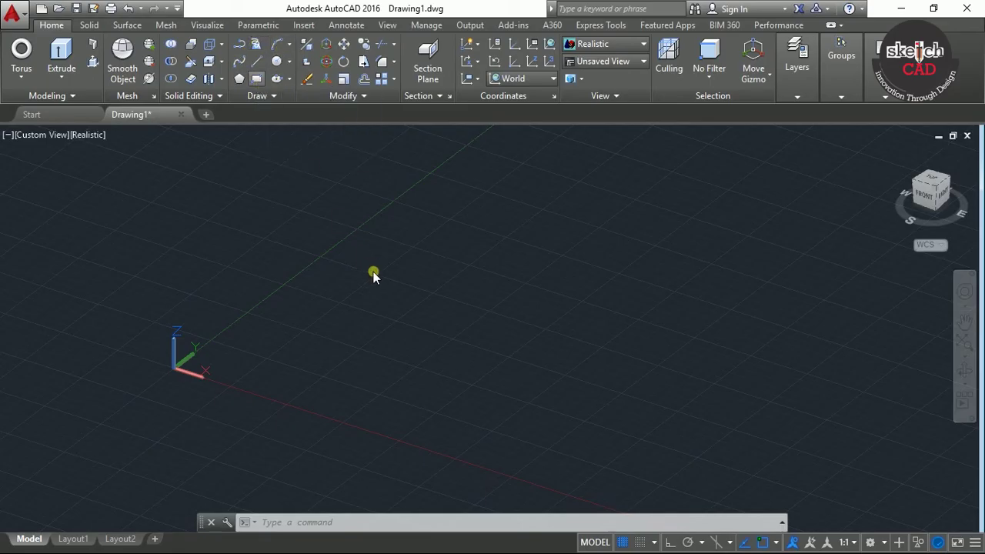
Step: Draw a rectangle on the grid and extrude it 500 units into a box
click(346, 283)
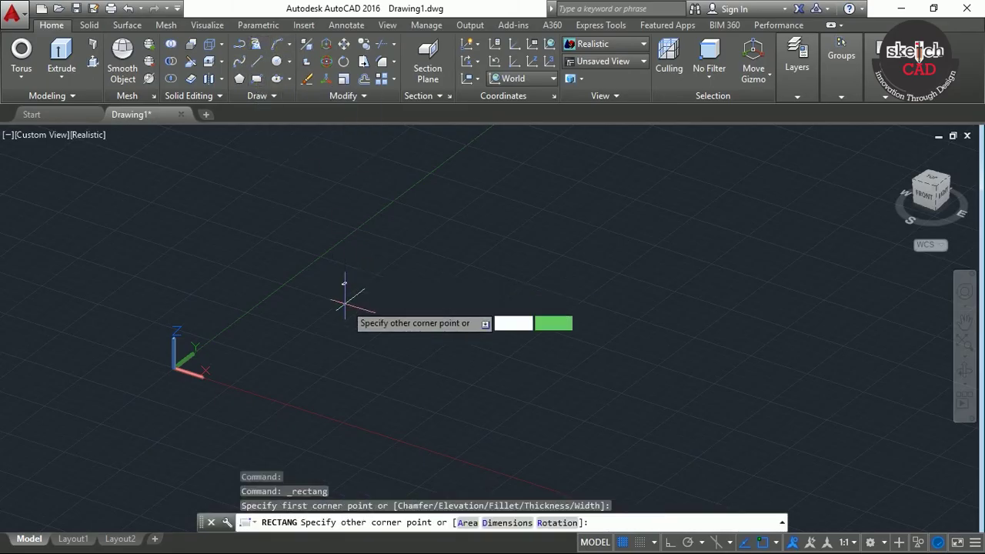
click(468, 375)
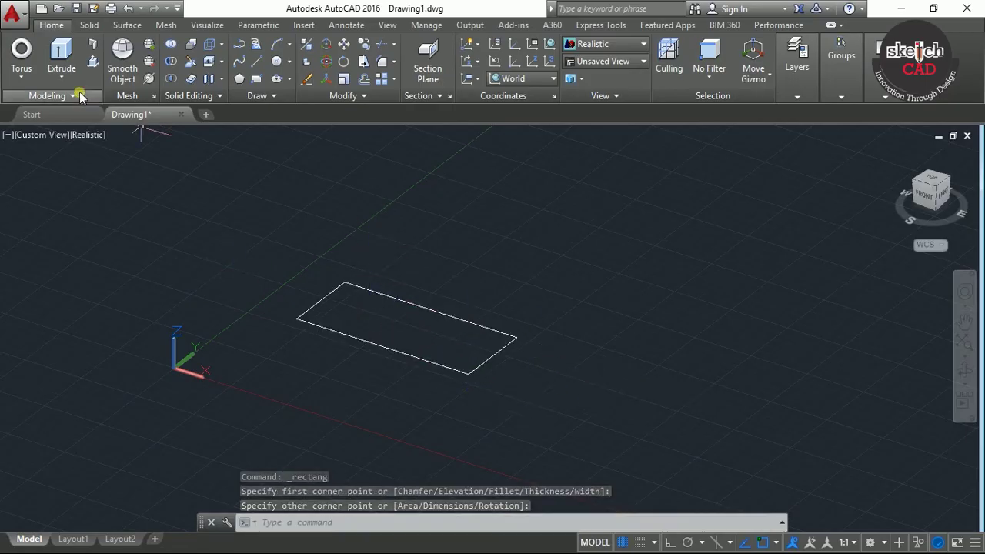
click(62, 53)
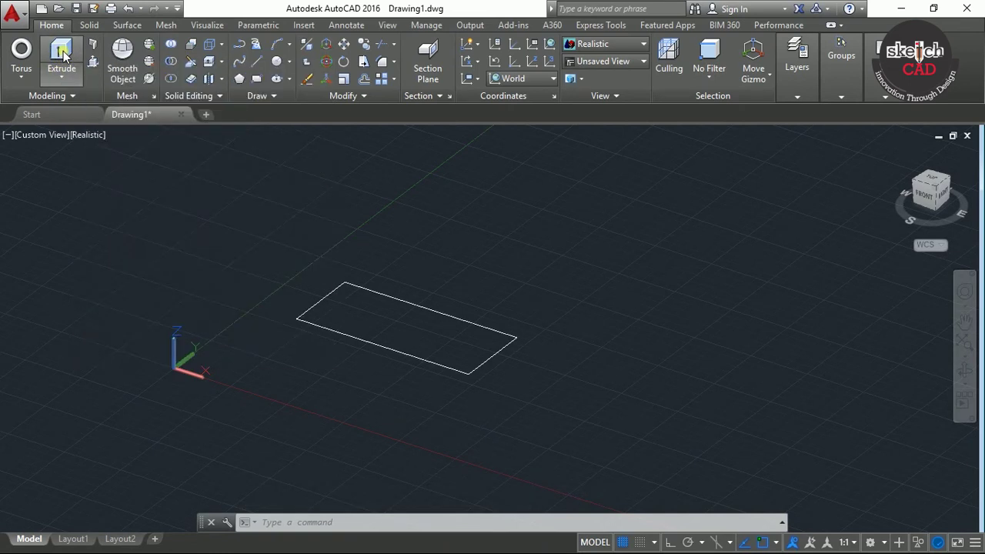
click(339, 334)
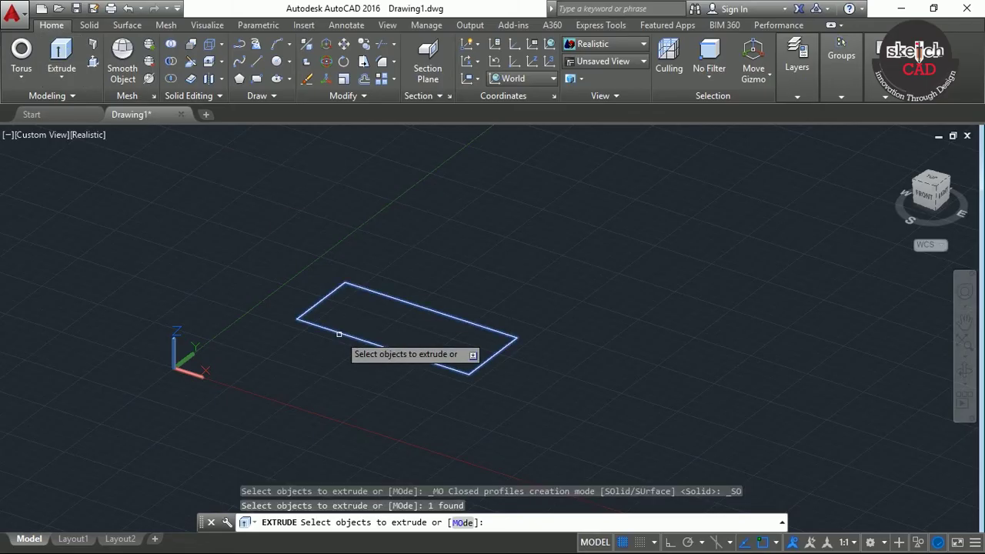
key(Return)
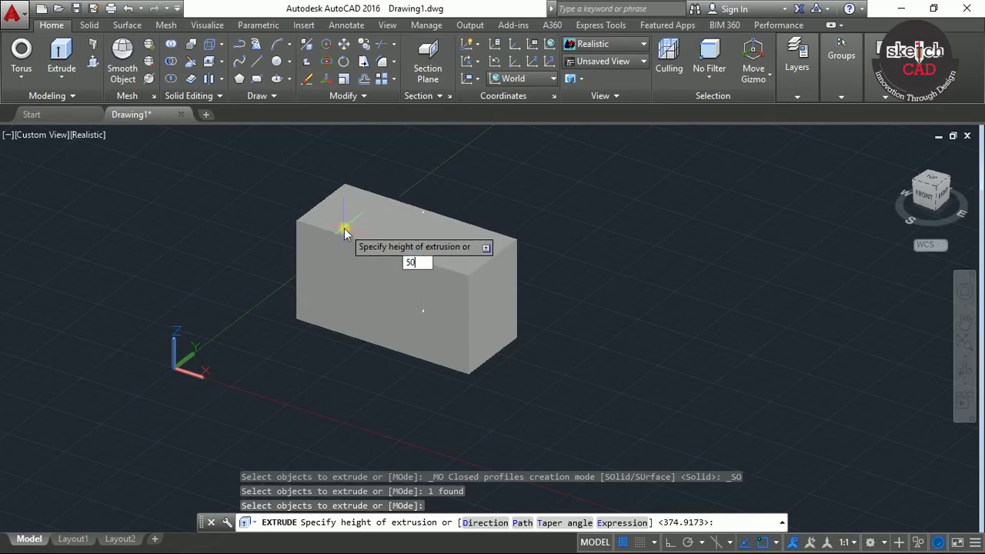
key(Return)
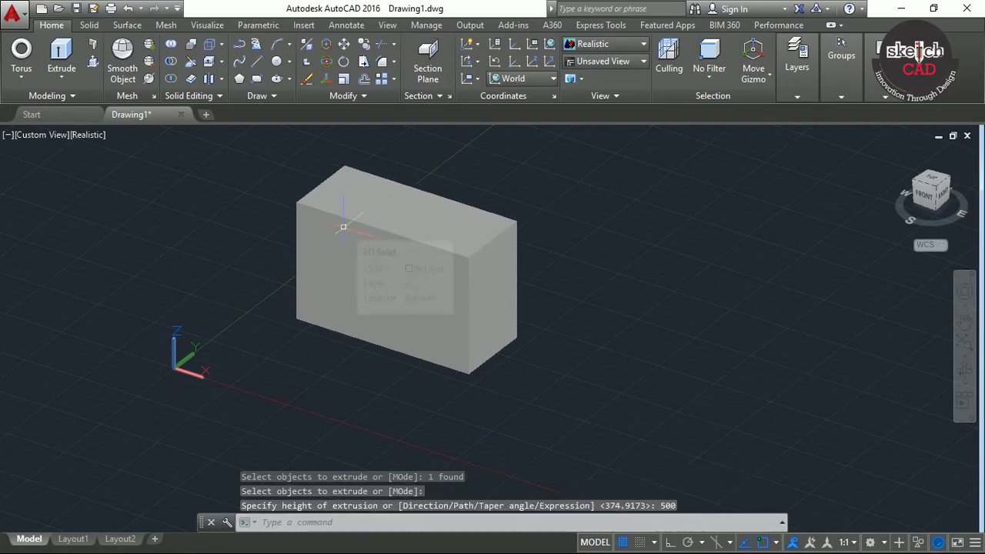
scroll(396, 303, down, 2)
scroll(349, 337, up, 2)
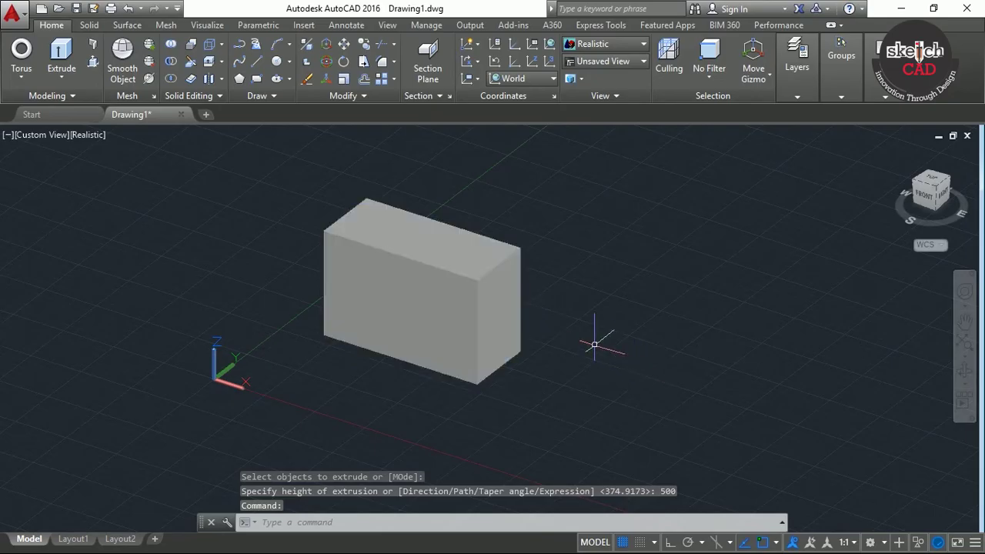
middle_drag(494, 260, 379, 260)
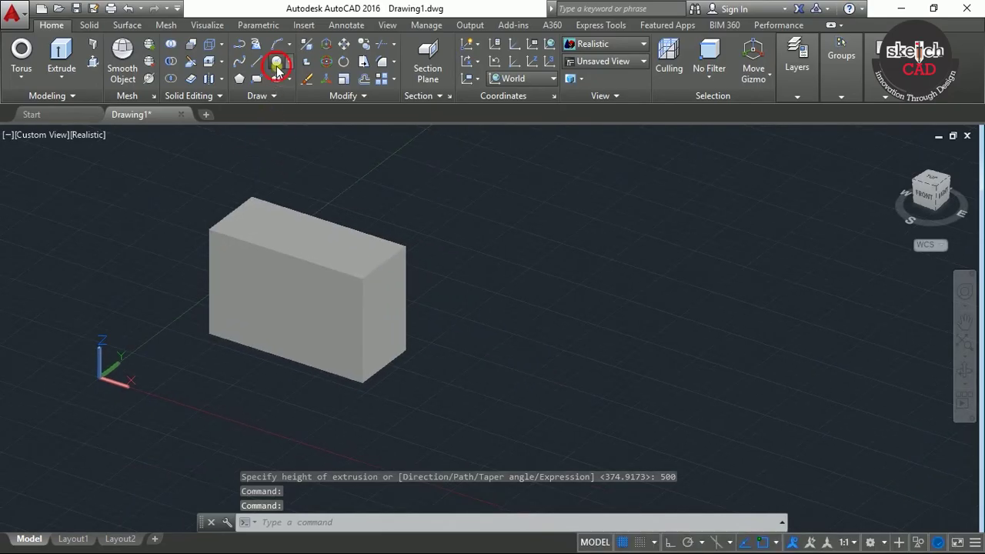
Step: Draw a circle beside the box and extrude it 500 units into a cylinder
click(277, 68)
click(527, 355)
click(574, 344)
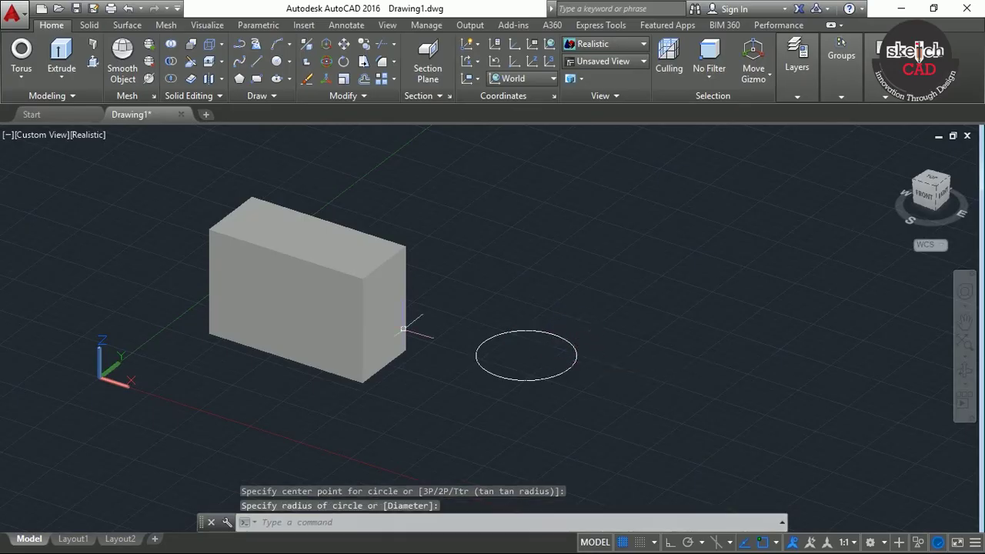
click(61, 58)
click(565, 369)
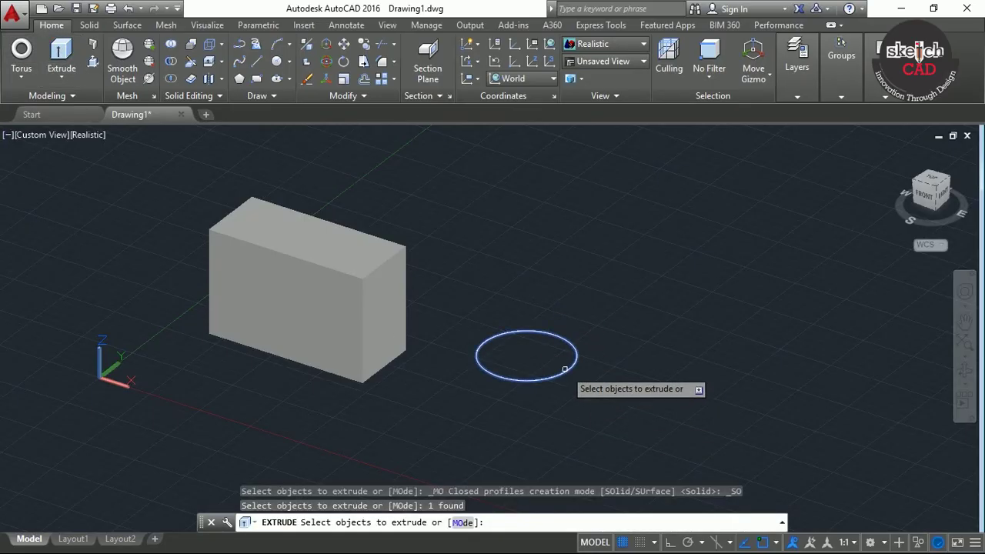
key(Return)
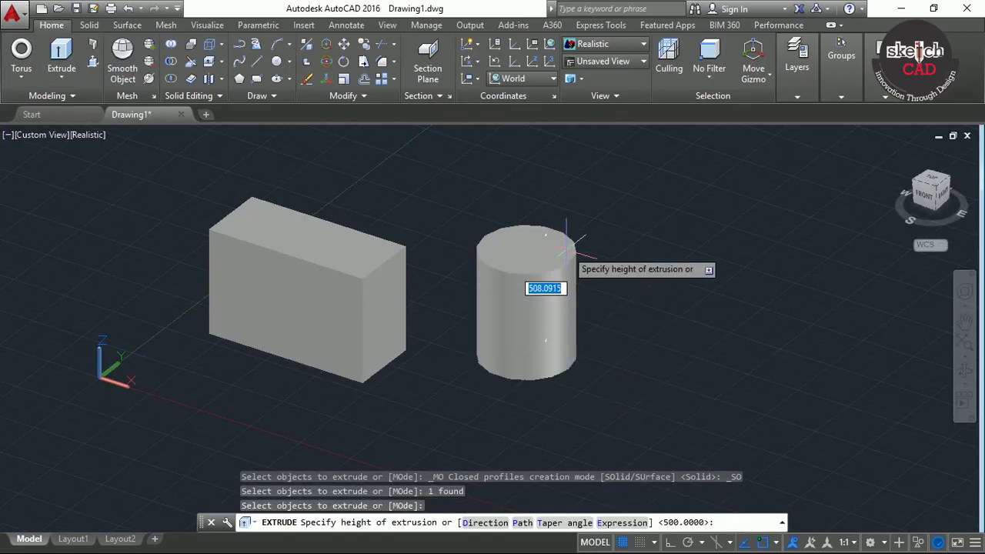
key(Return)
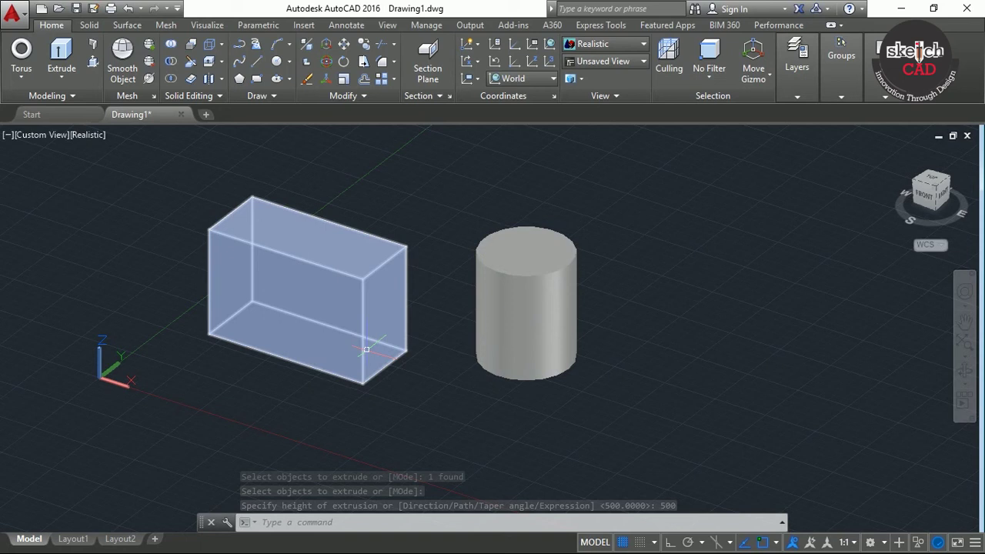
scroll(447, 391, down, 3)
middle_drag(446, 392, 407, 422)
click(467, 401)
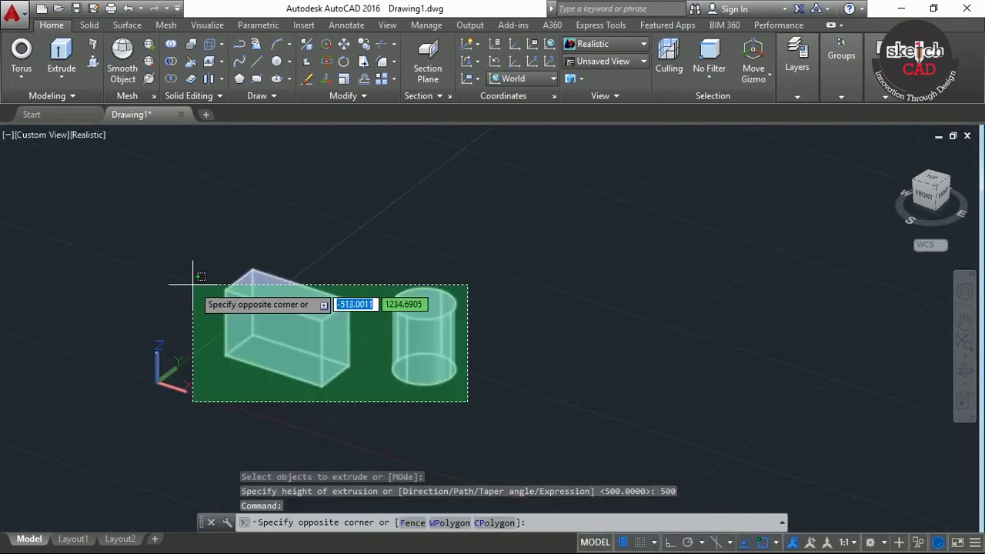
Step: Delete the box and the cylinder
click(273, 304)
key(Delete)
mouse_move(270, 301)
middle_down()
mouse_move(264, 341)
mouse_move(296, 303)
middle_up()
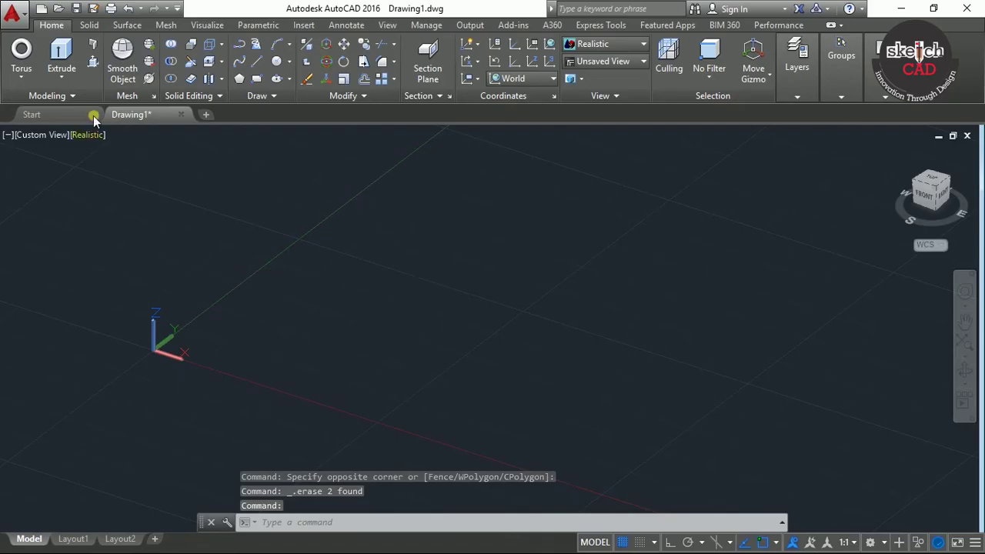
Step: Draw a small circle on the grid
click(61, 75)
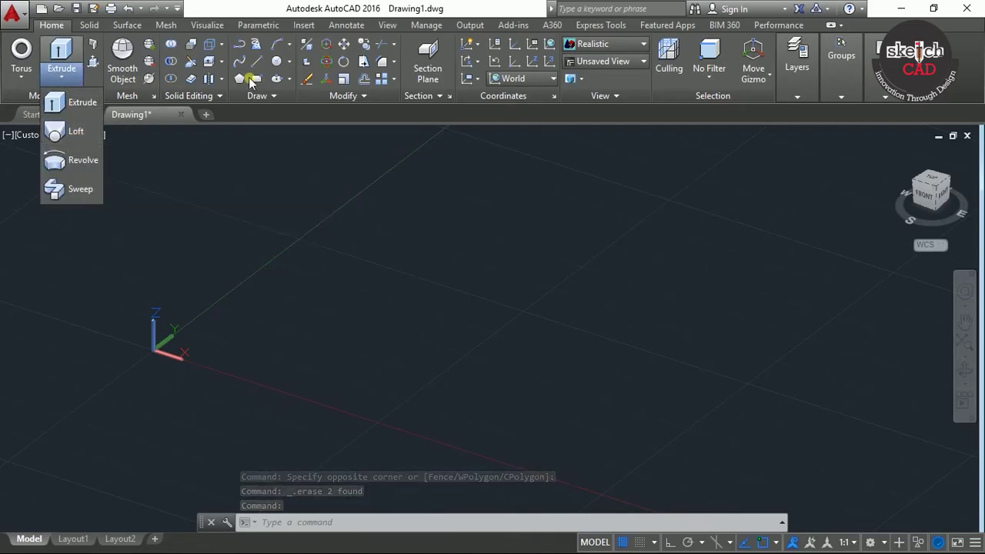
click(276, 62)
click(492, 398)
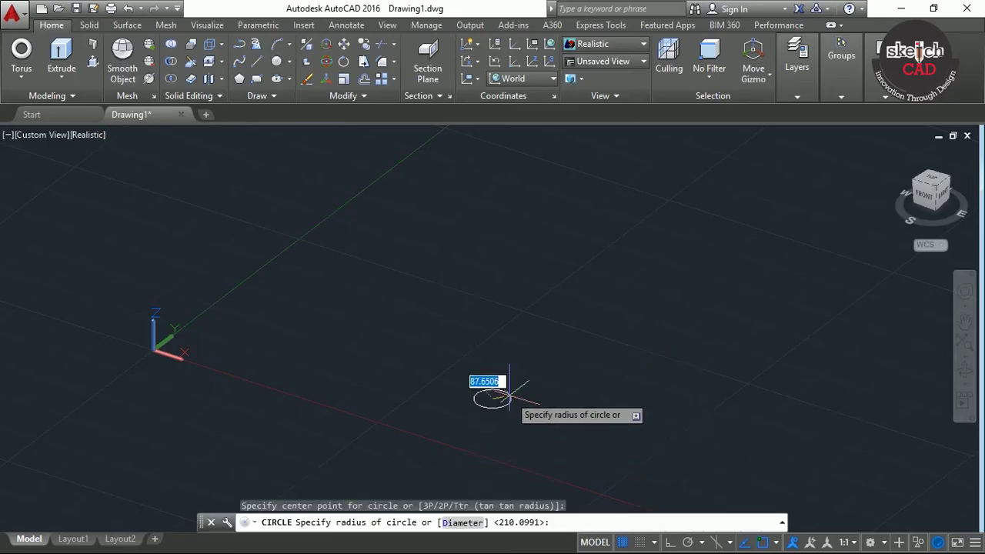
click(519, 398)
middle_drag(519, 398, 501, 351)
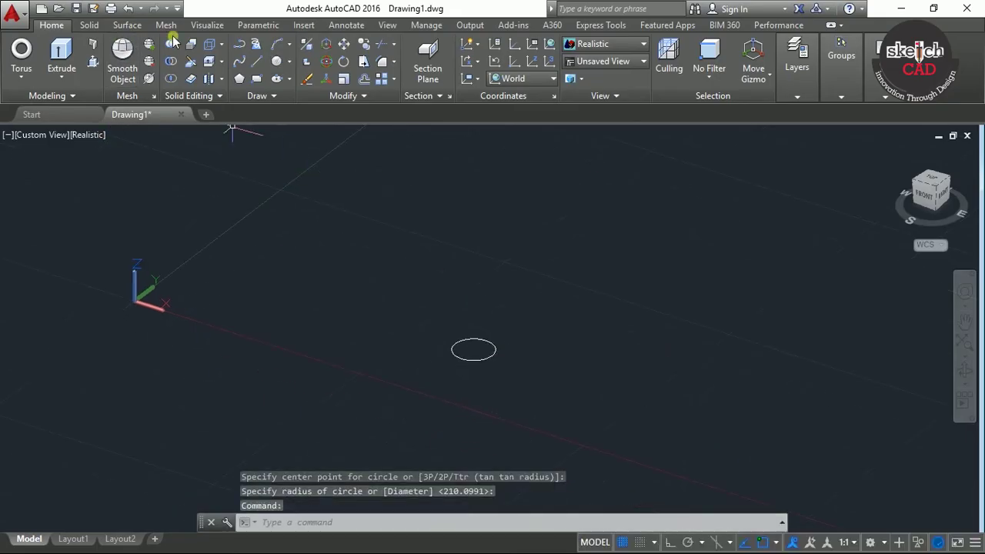
Step: Draw a rectangle whose corners enclose the small circle
click(256, 79)
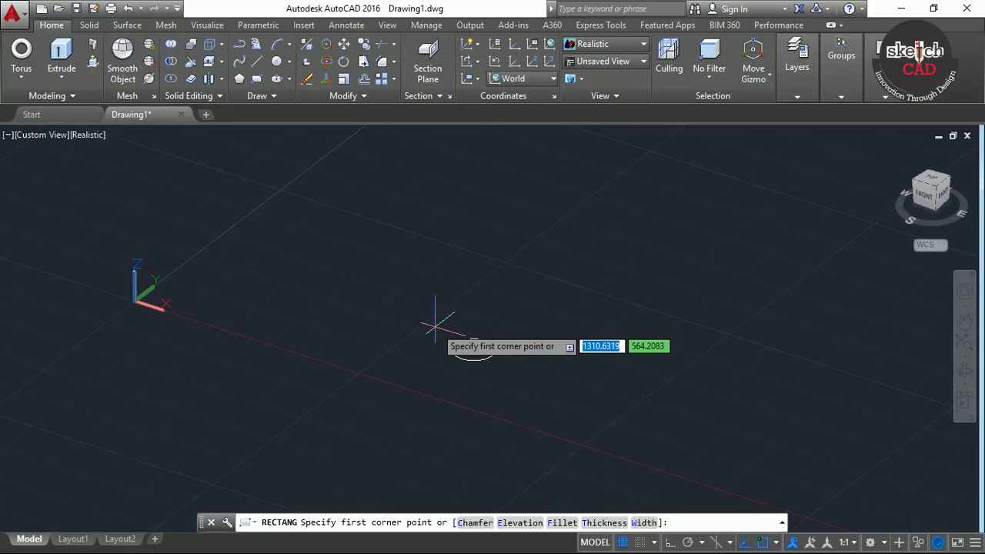
click(436, 327)
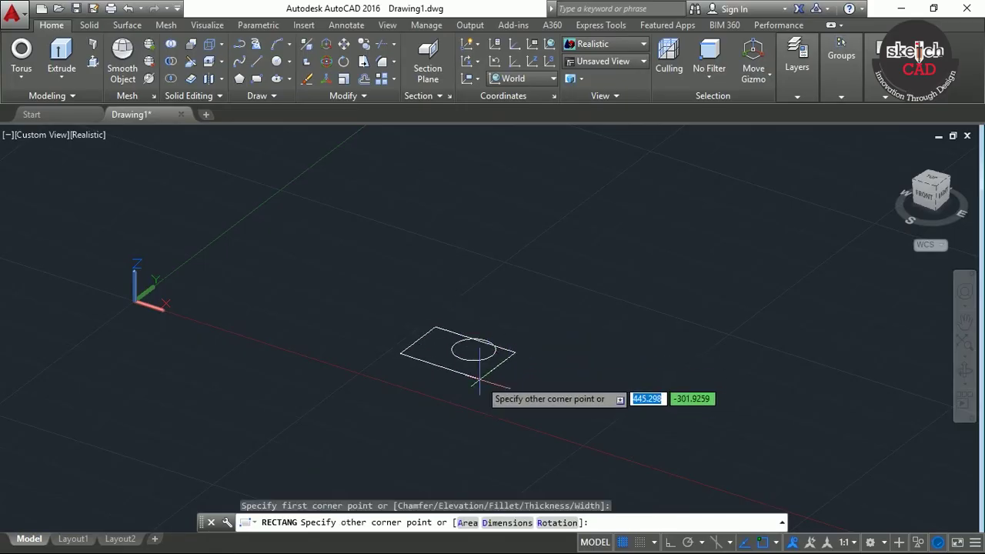
key(Escape)
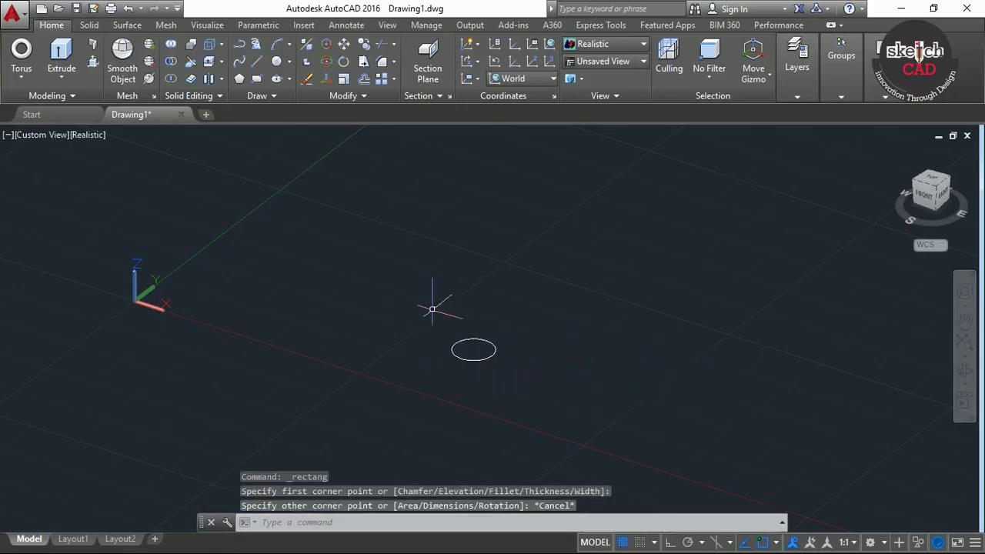
click(260, 79)
click(449, 318)
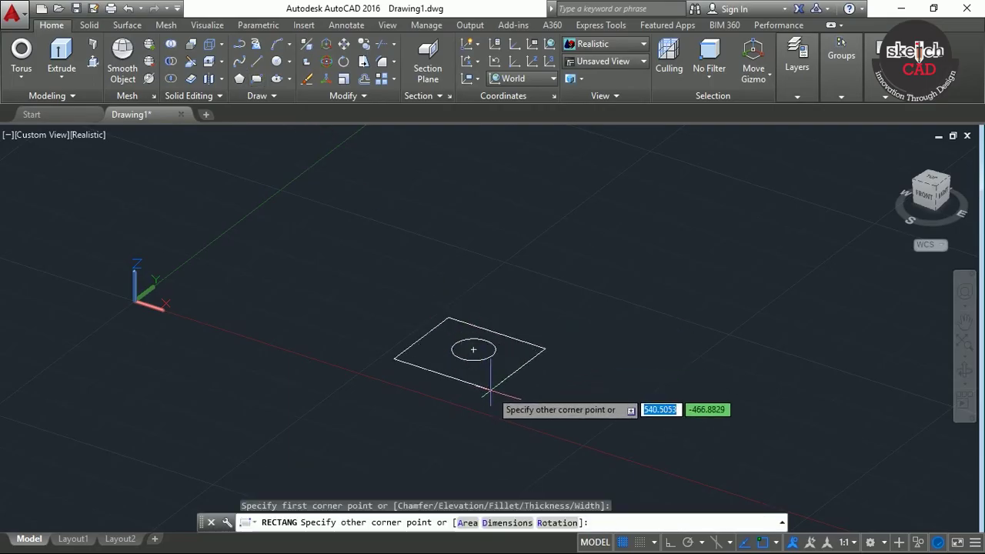
click(490, 391)
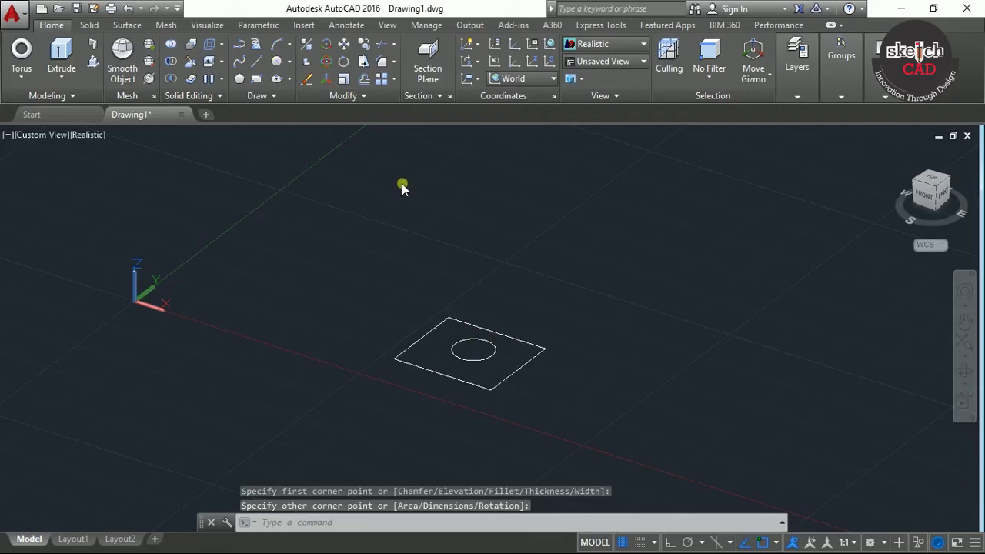
Step: Draw a large circle centred on the small circle, surrounding the rectangle
click(473, 350)
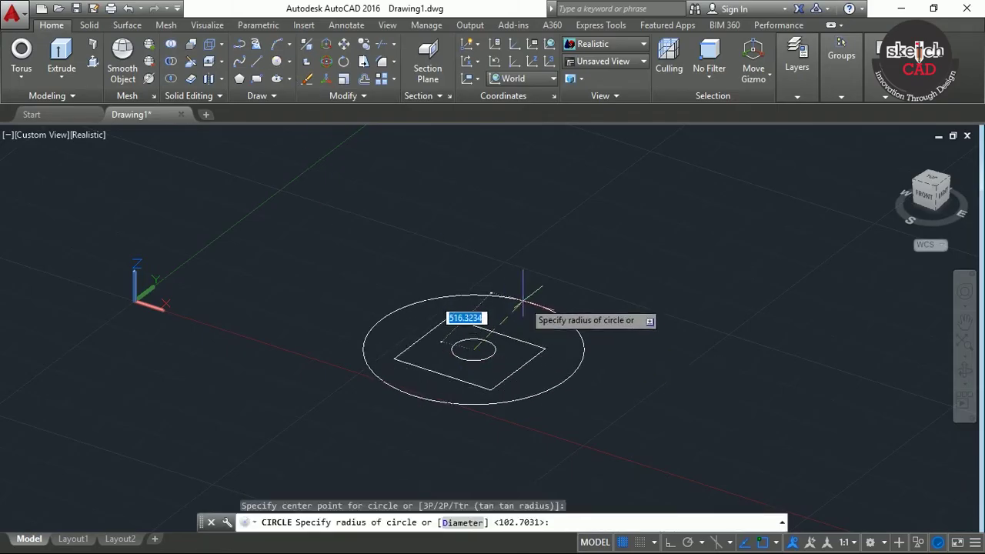
right_click(561, 330)
click(594, 346)
key(Escape)
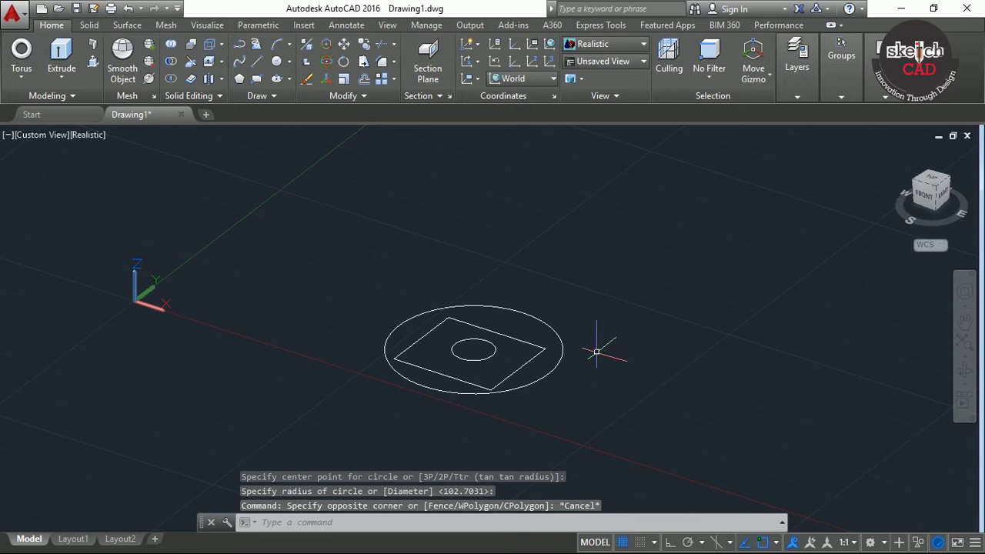
Step: Move the rectangle 500 units straight up
click(522, 362)
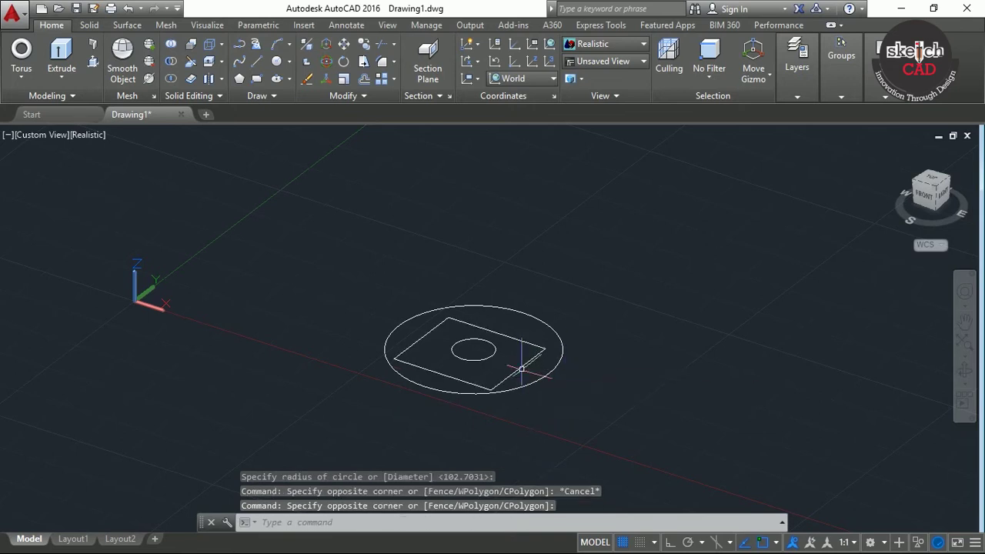
click(485, 353)
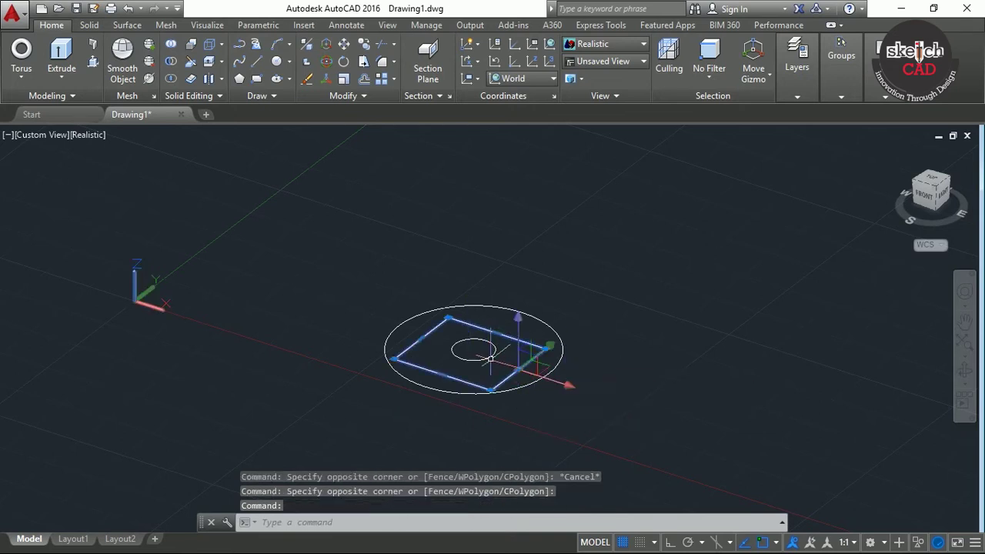
key(Escape)
click(508, 374)
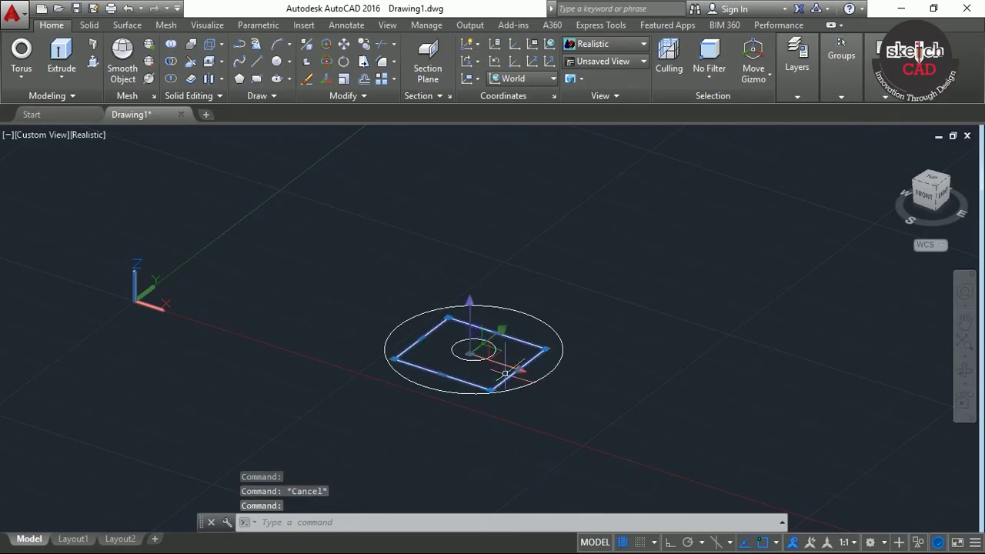
click(470, 304)
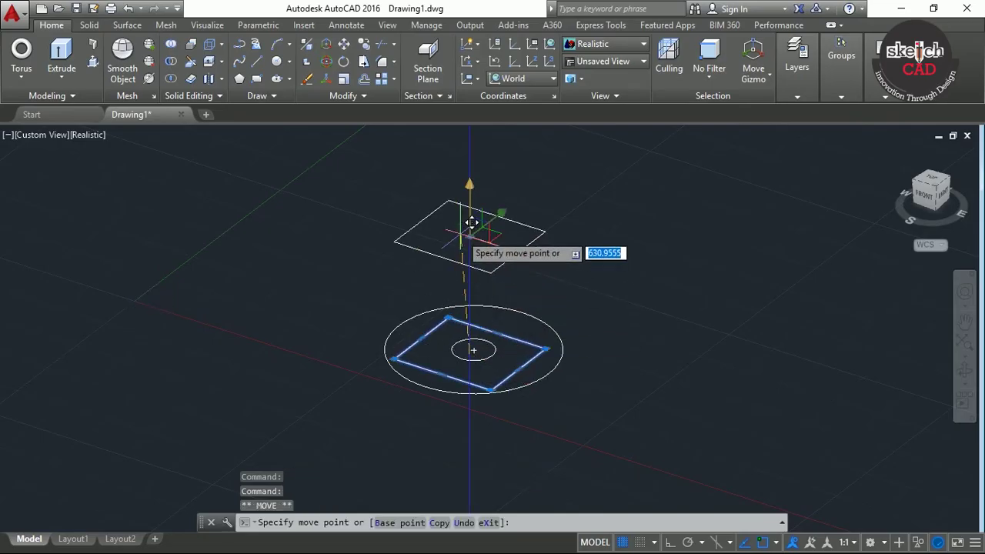
key(F8)
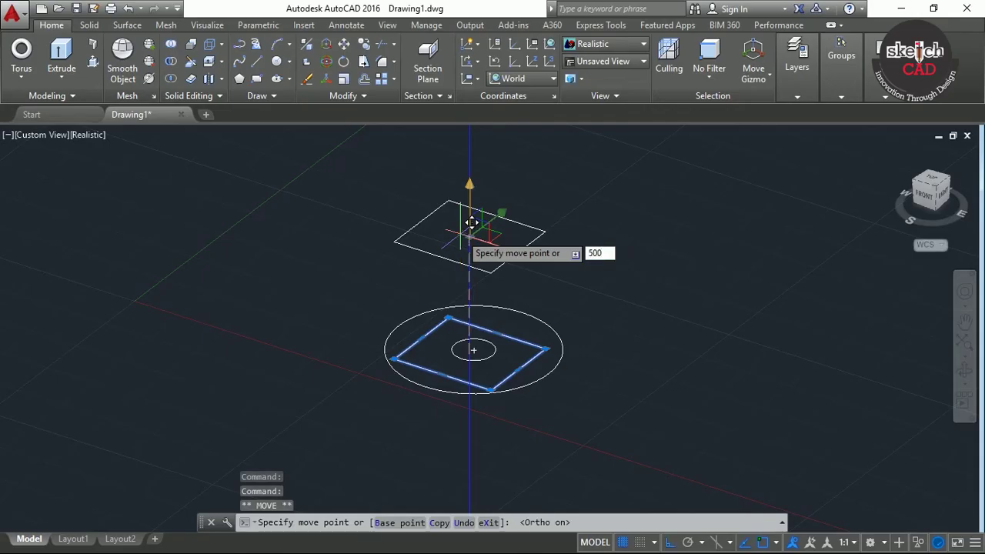
text(500)
key(Return)
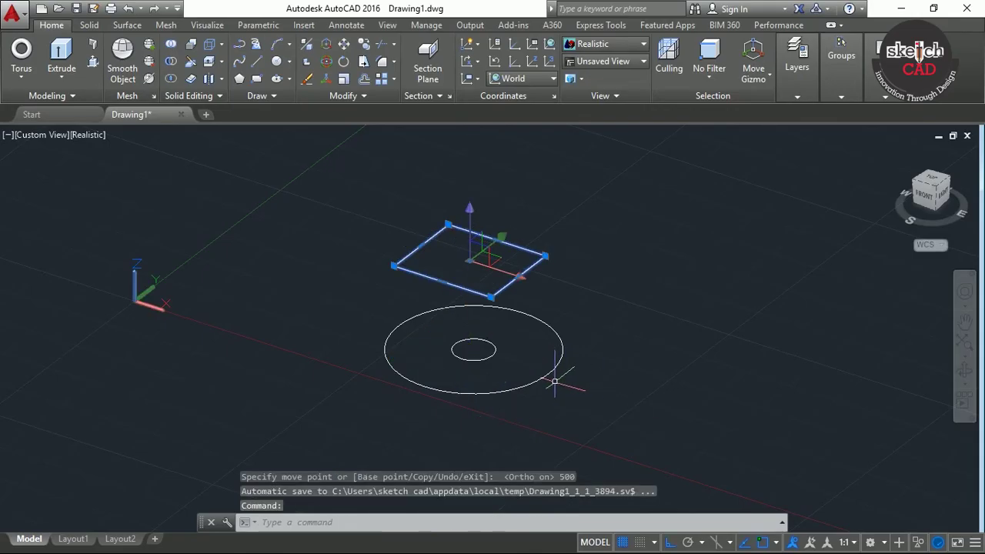
key(Escape)
Step: Raise the small circle 800 units using its centre grip
click(473, 357)
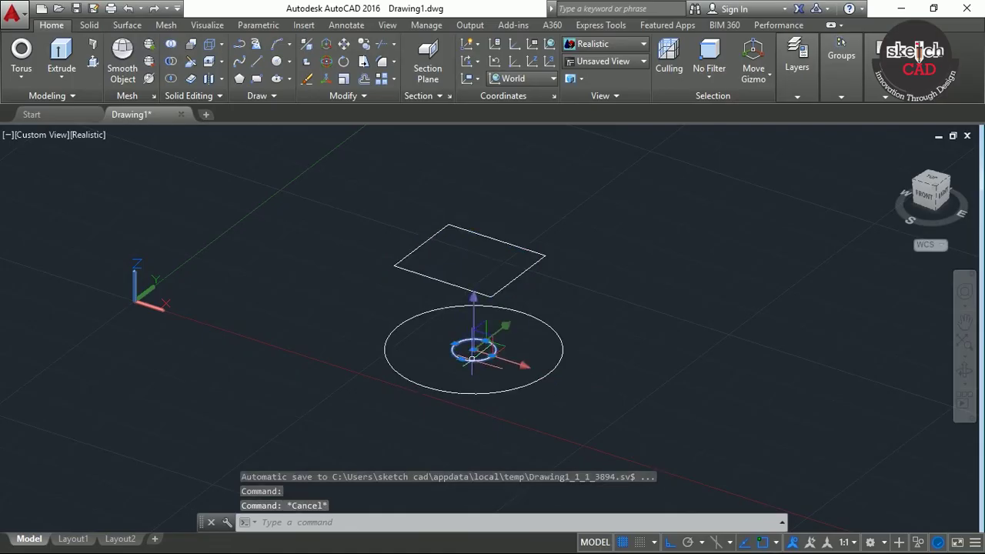
click(473, 350)
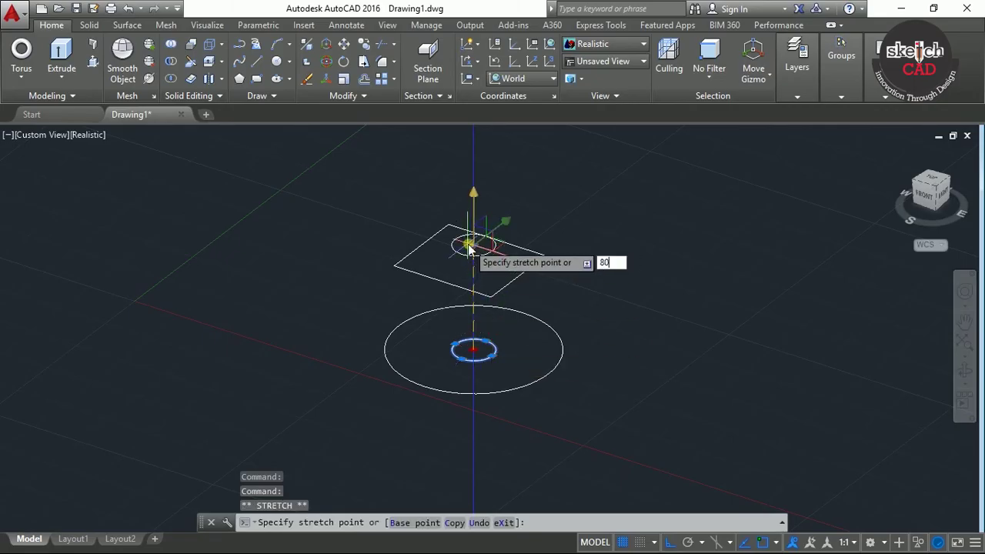
key(Return)
key(Escape)
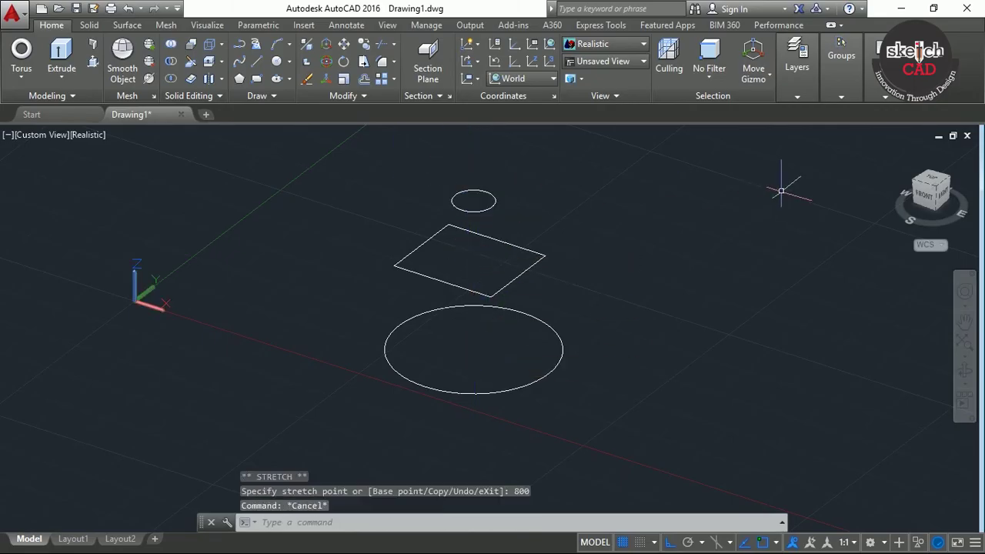
click(927, 198)
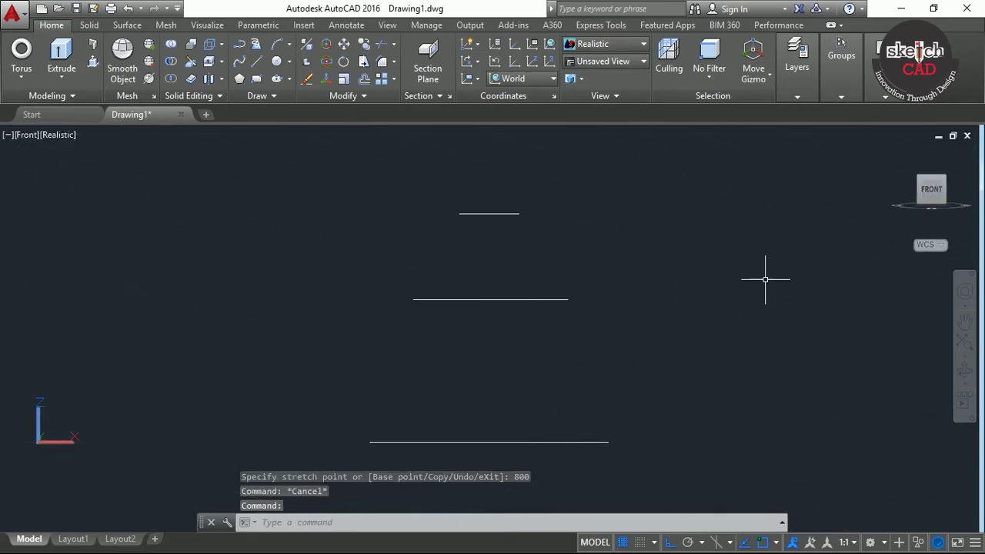
Step: Loft through the large circle, rectangle and small circle using Cross sections only
click(947, 177)
shift+middle_drag(690, 406, 727, 397)
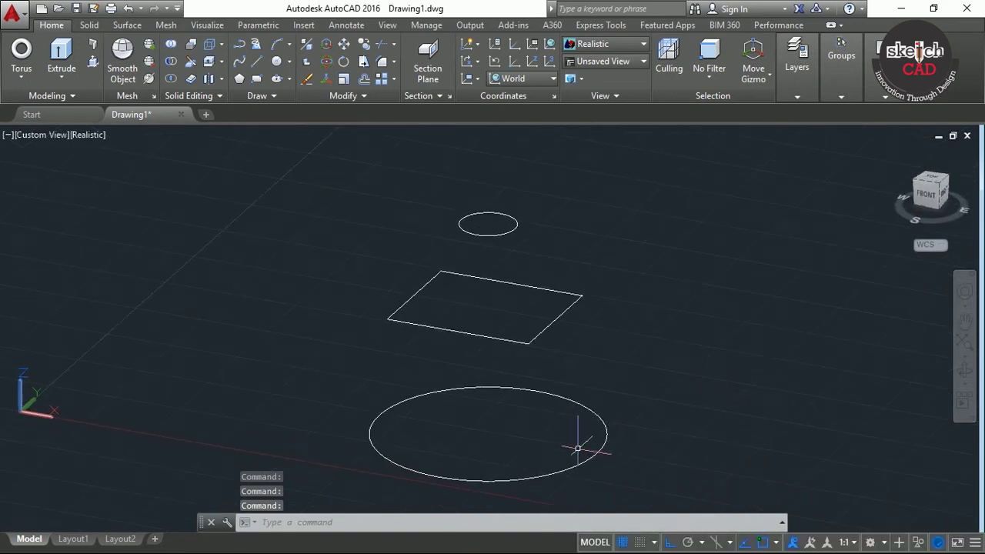
click(62, 74)
click(76, 133)
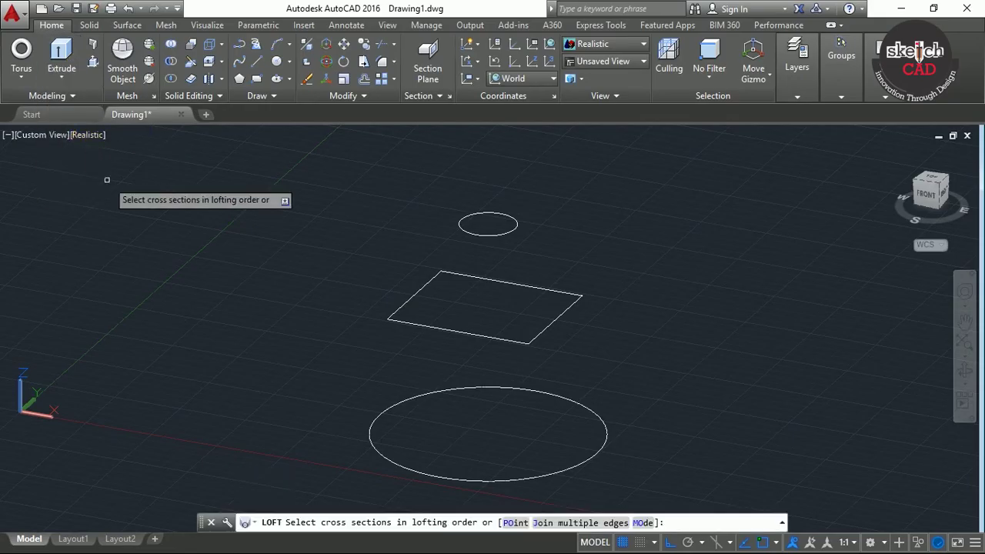
click(390, 406)
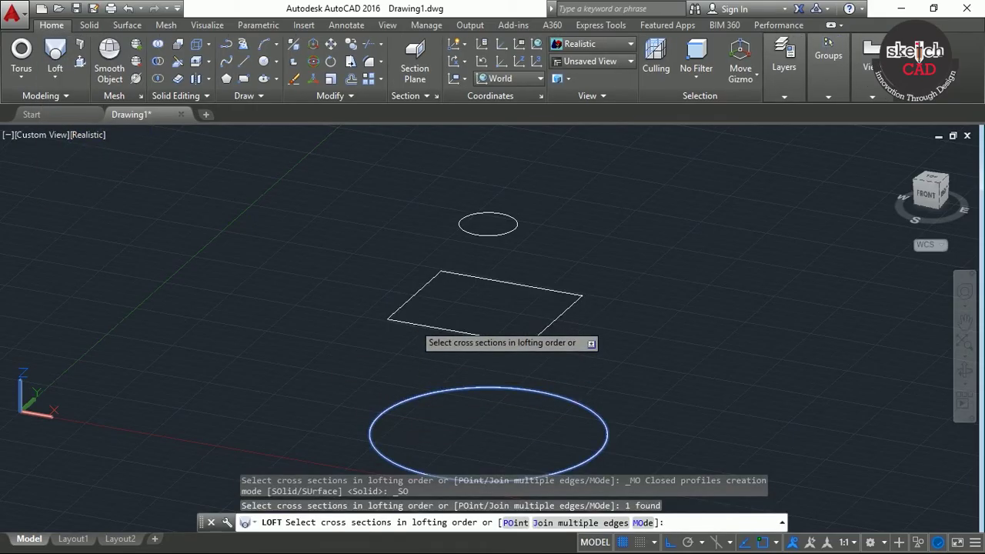
click(414, 321)
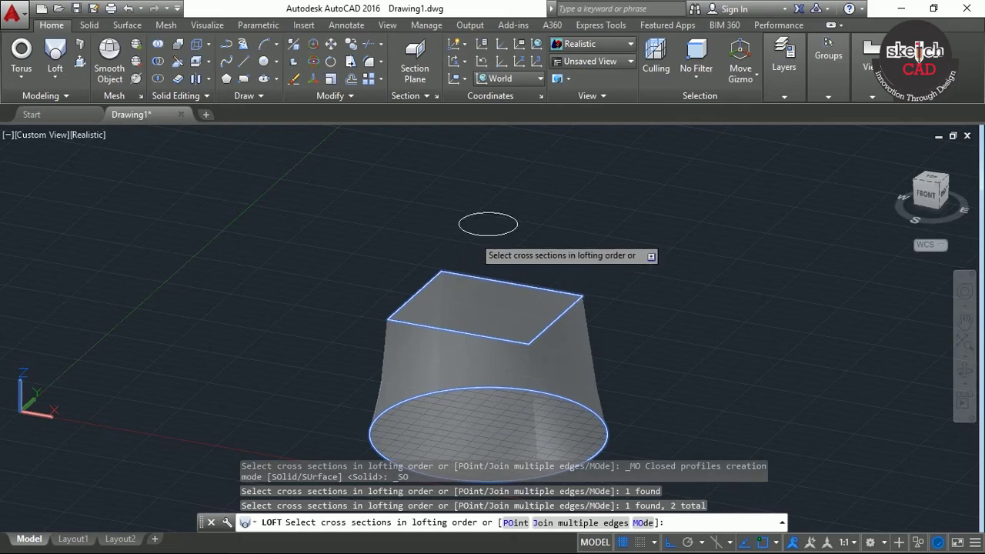
click(470, 236)
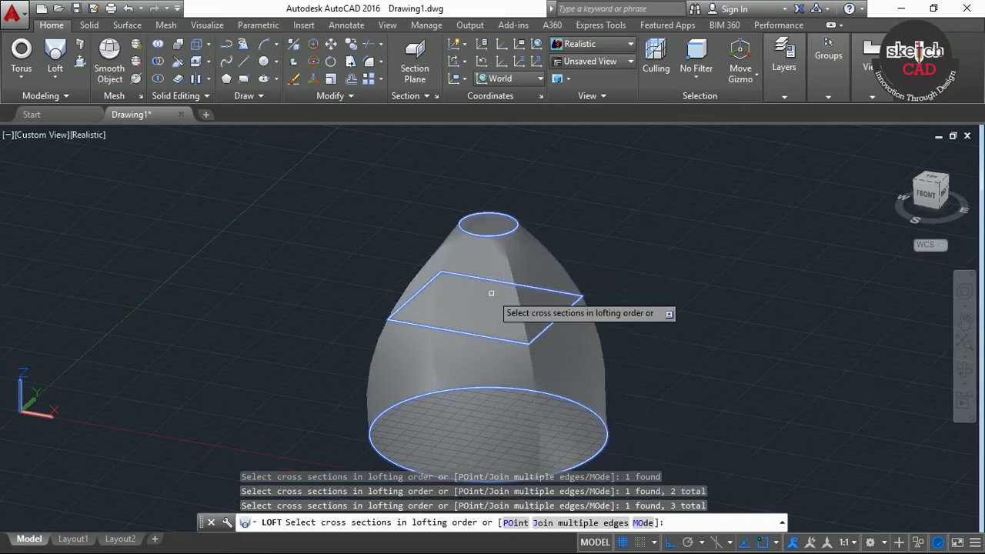
key(Return)
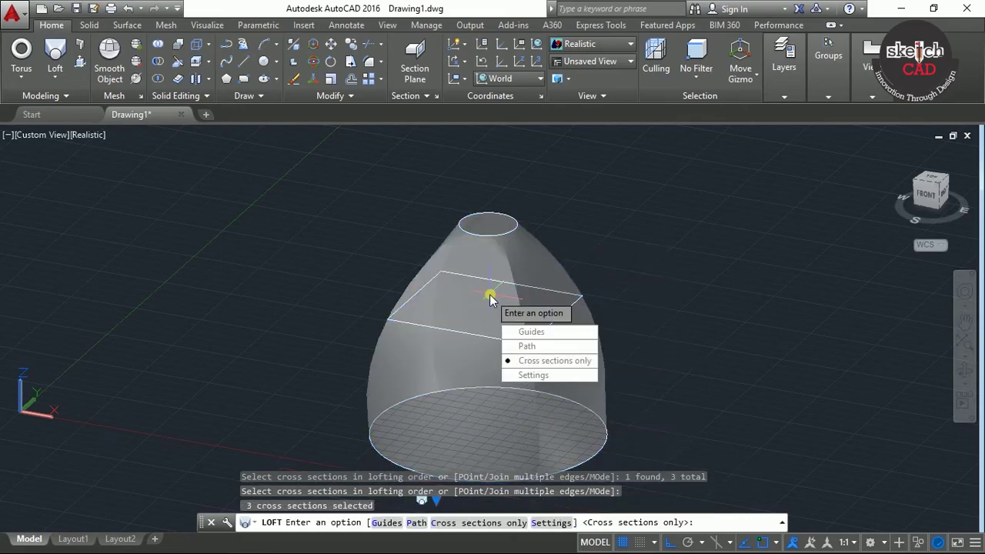
click(521, 361)
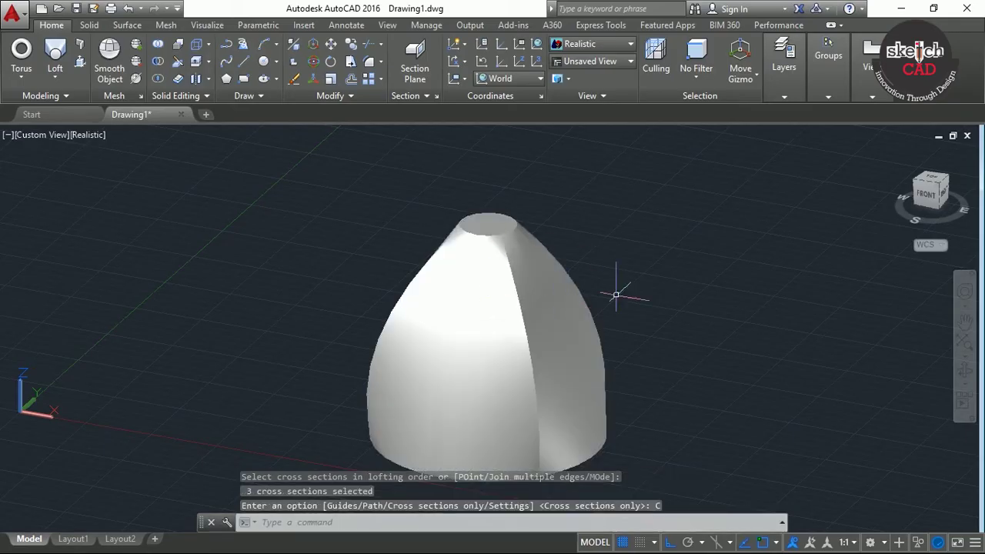
shift+middle_drag(691, 332, 656, 373)
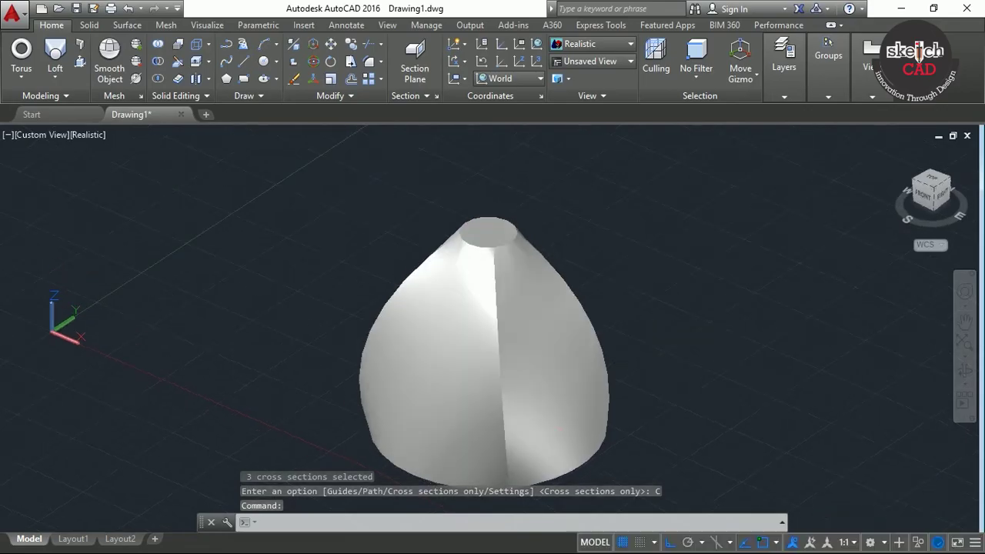
Step: Window-select the lofted dome solid and delete it
key(Escape)
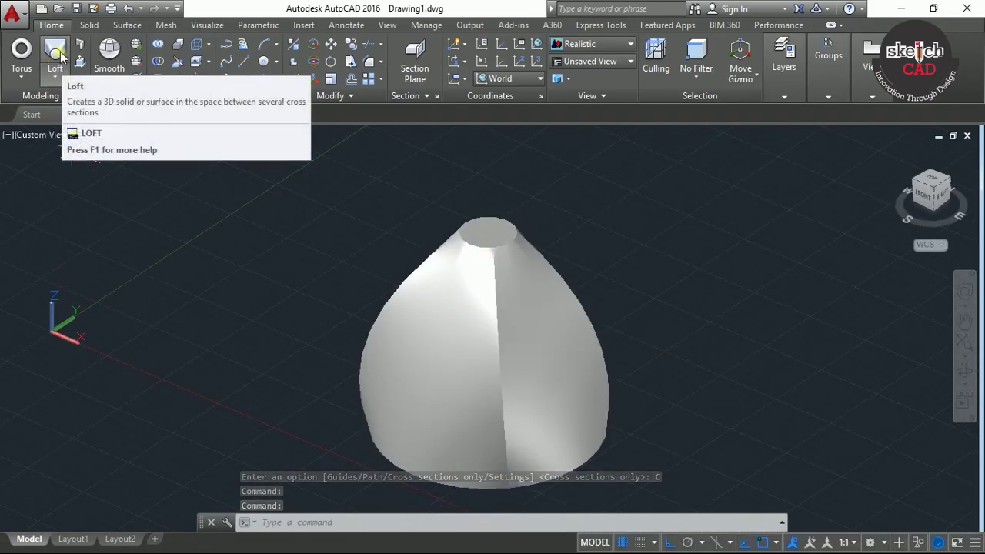
scroll(589, 282, down, 3)
middle_drag(567, 378, 343, 362)
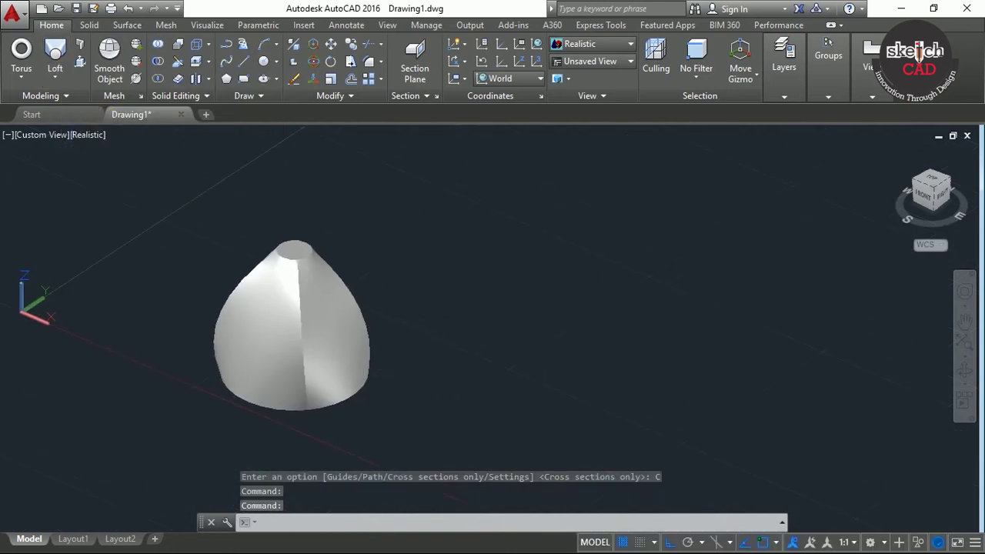
click(396, 406)
click(272, 296)
key(Delete)
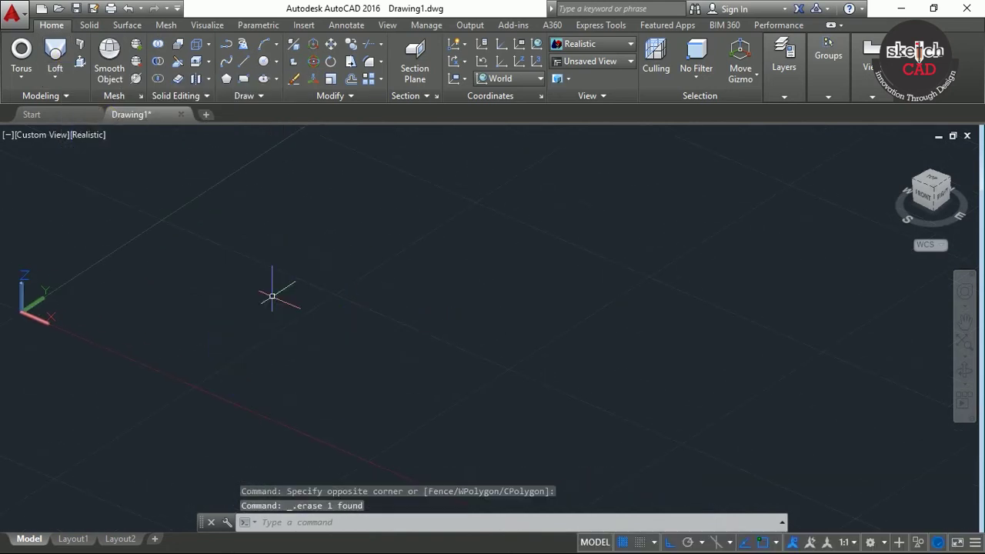
click(55, 73)
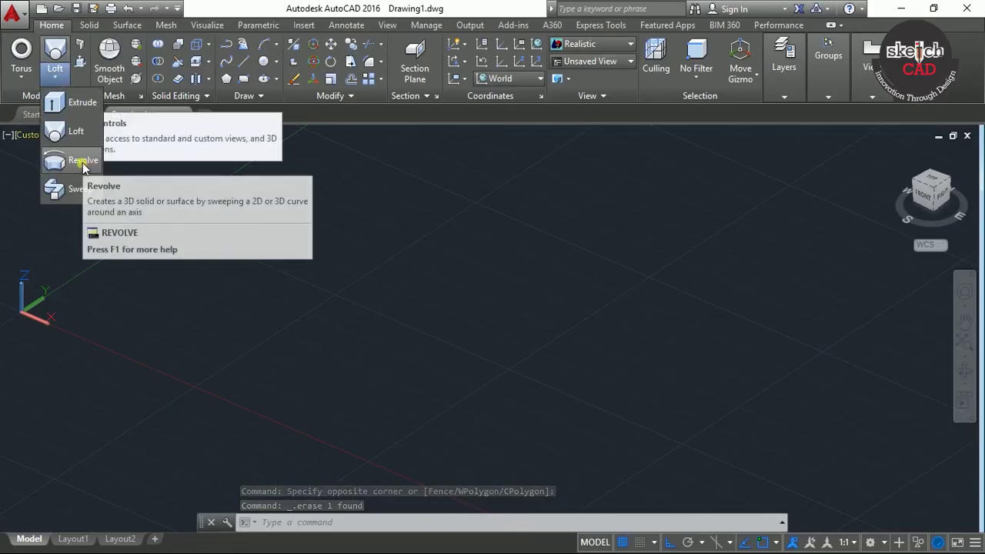
middle_drag(282, 312, 330, 344)
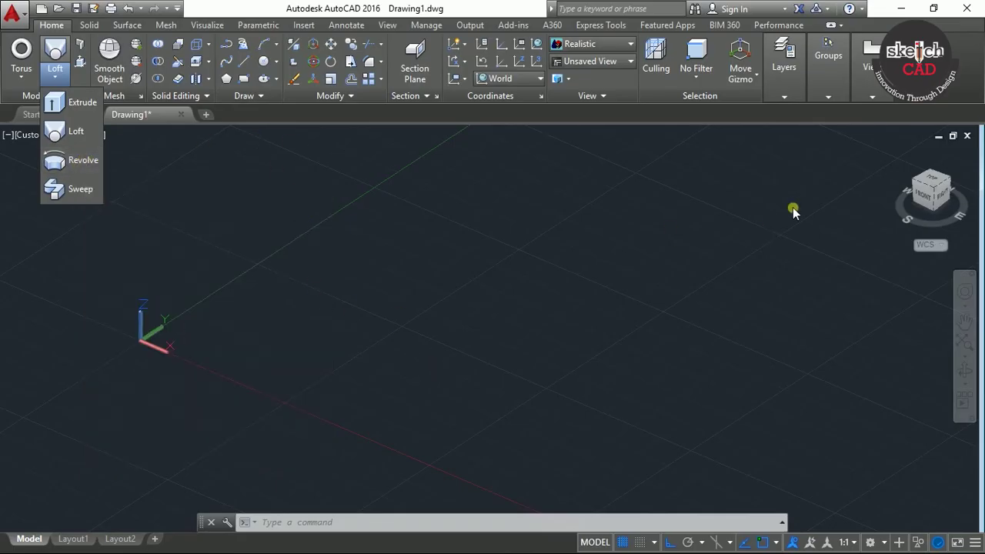
click(920, 179)
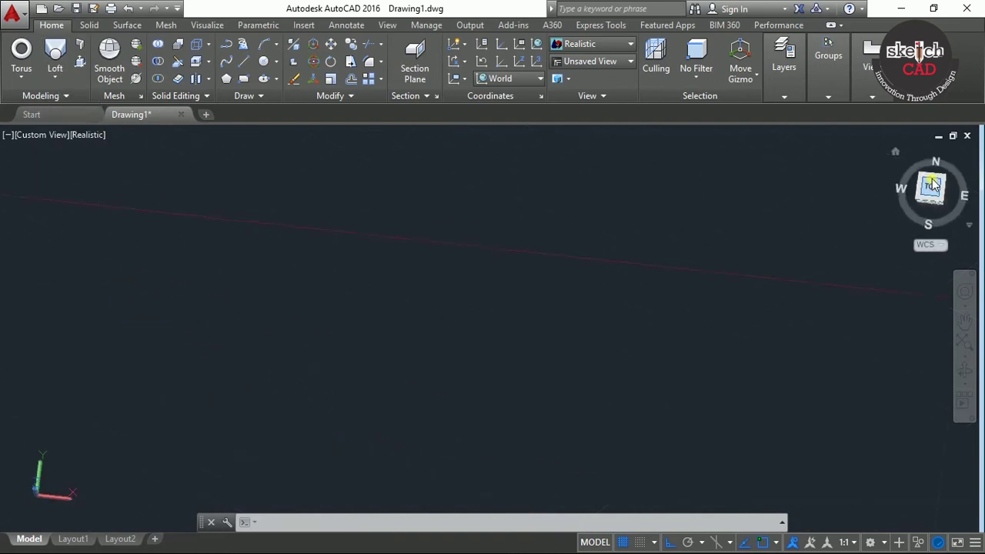
Step: In top view, draw a tall rectangle and a short rectangle beside its top
middle_drag(554, 295, 326, 415)
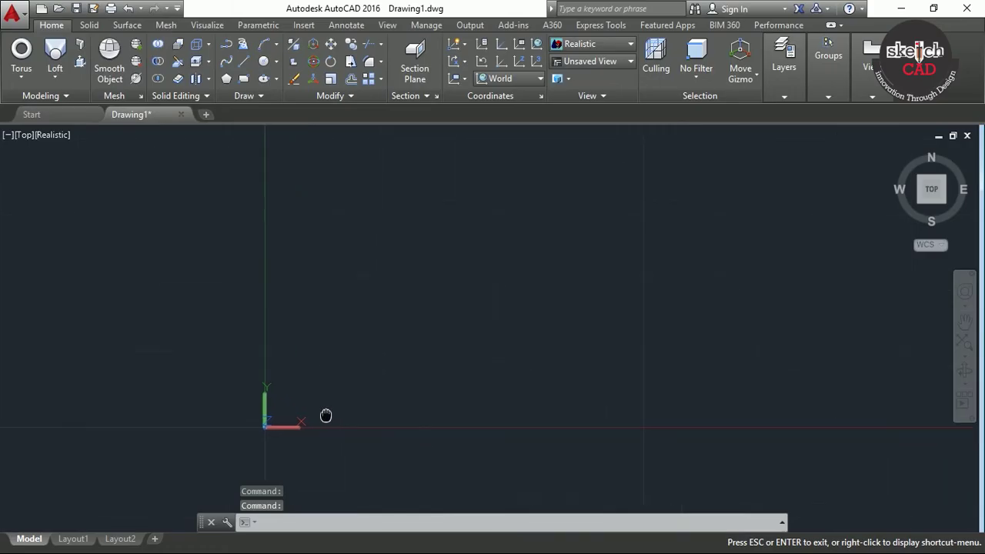
click(243, 80)
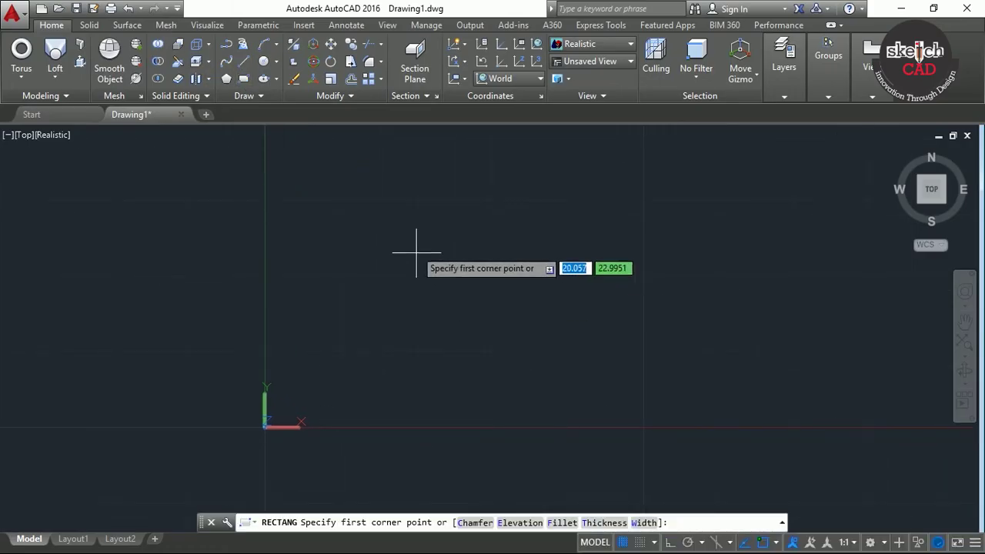
click(414, 222)
scroll(474, 246, up, 2)
click(241, 80)
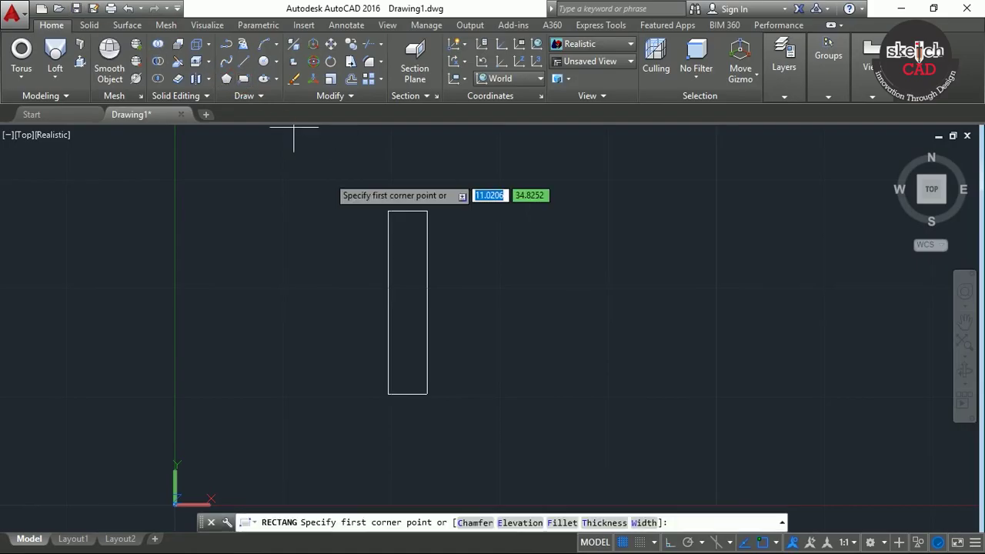
click(388, 210)
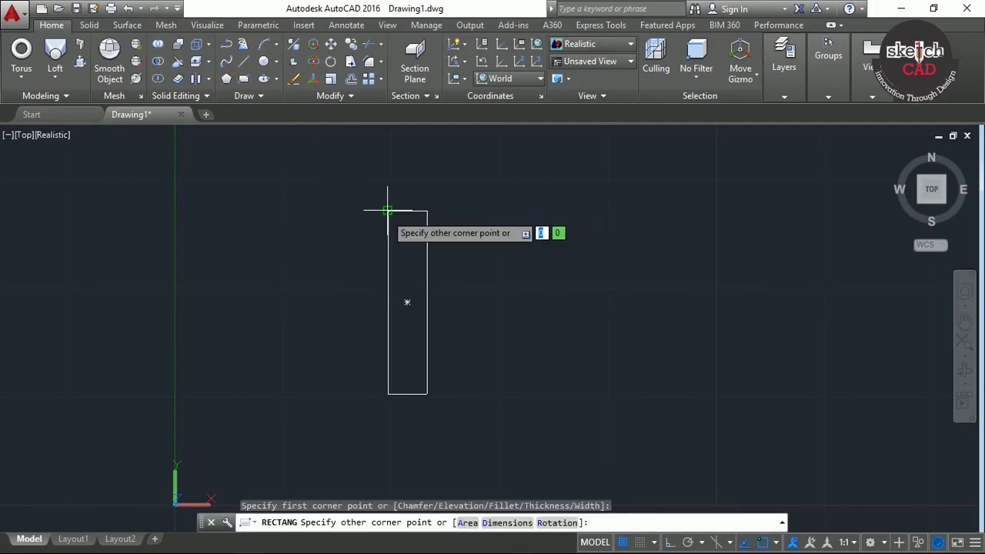
click(334, 240)
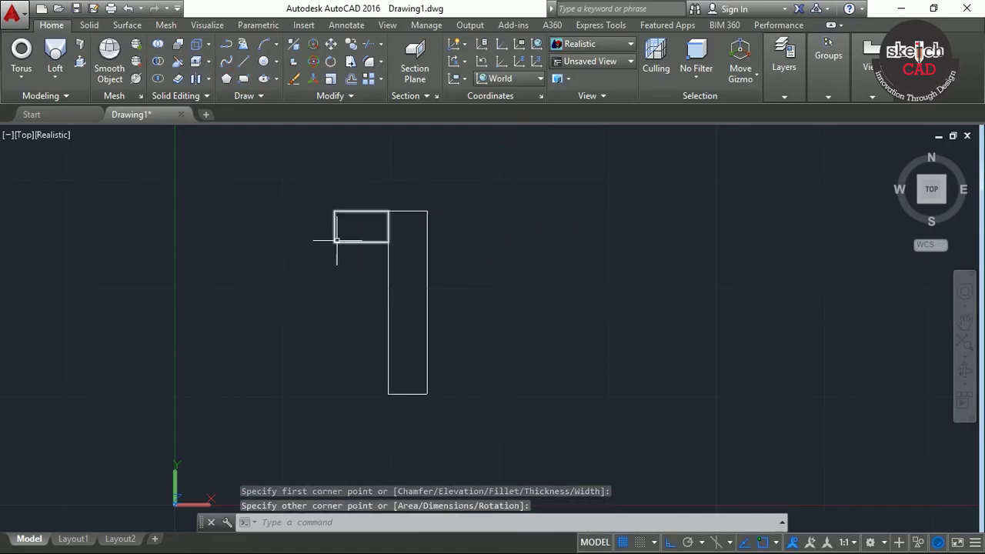
scroll(416, 241, up, 2)
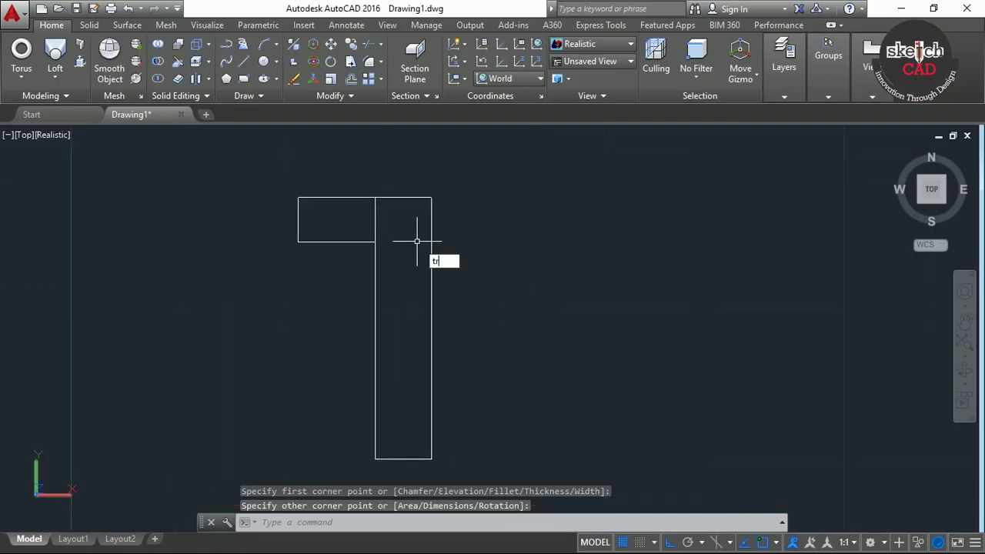
Step: Trim the shared edge and join the outline pieces into one closed 7-shaped polyline
key(Return)
key(Return)
click(393, 224)
click(340, 211)
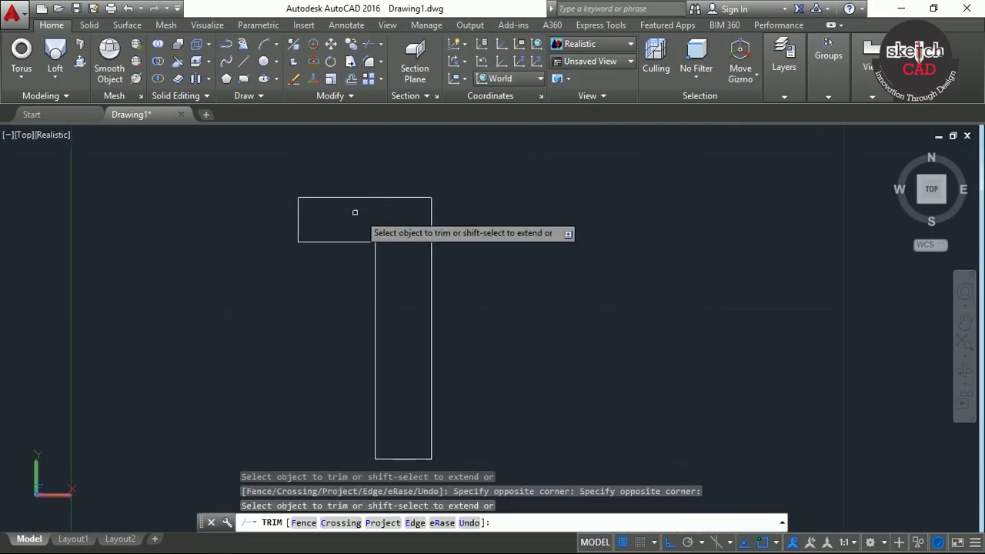
key(Return)
scroll(508, 292, down, 3)
click(502, 436)
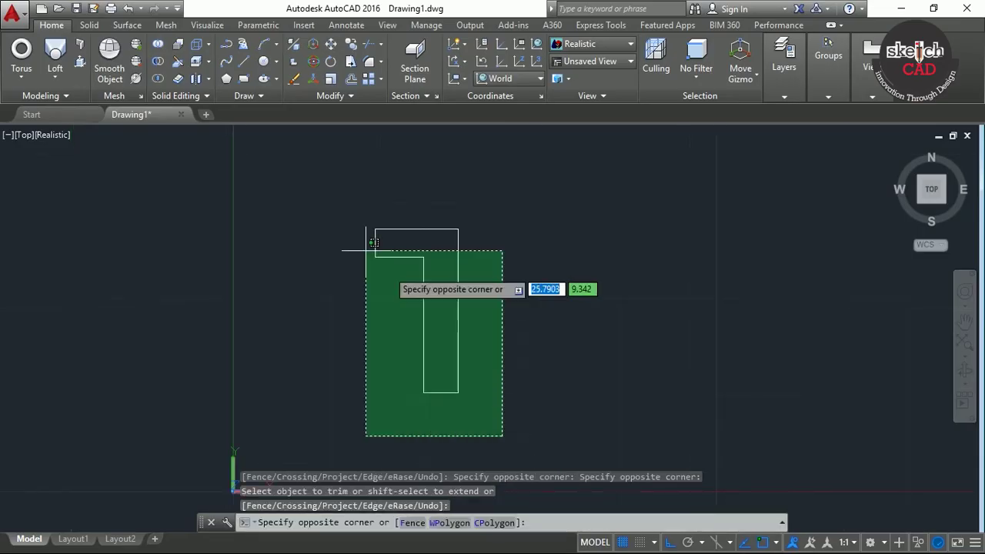
click(345, 216)
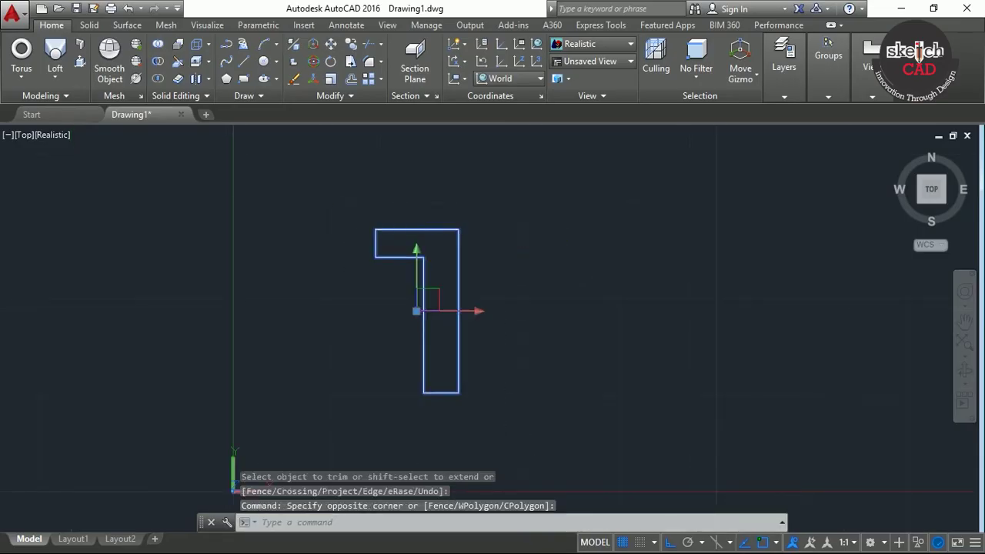
key(Return)
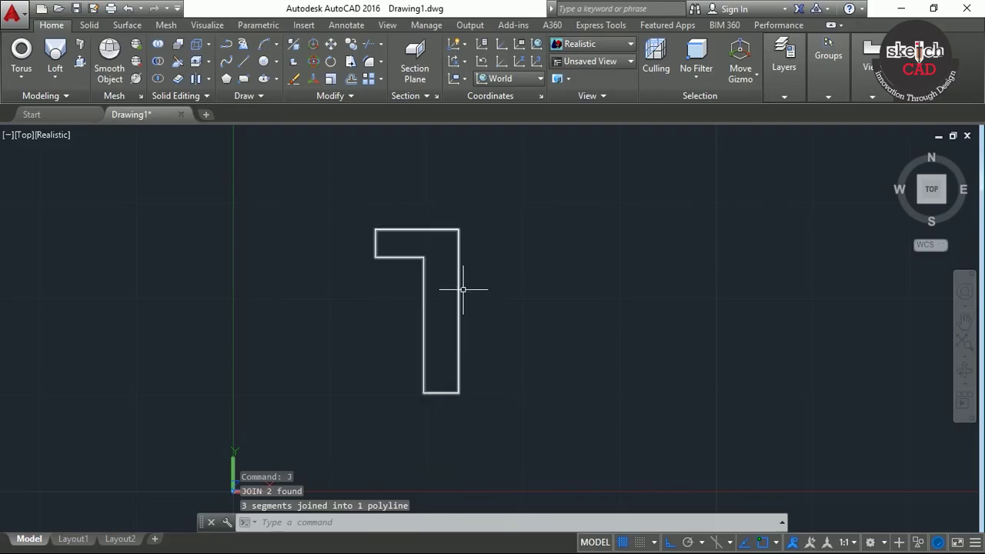
Step: Switch to the northeast isometric view and orbit until the profile reads as a 7
drag(956, 182, 945, 180)
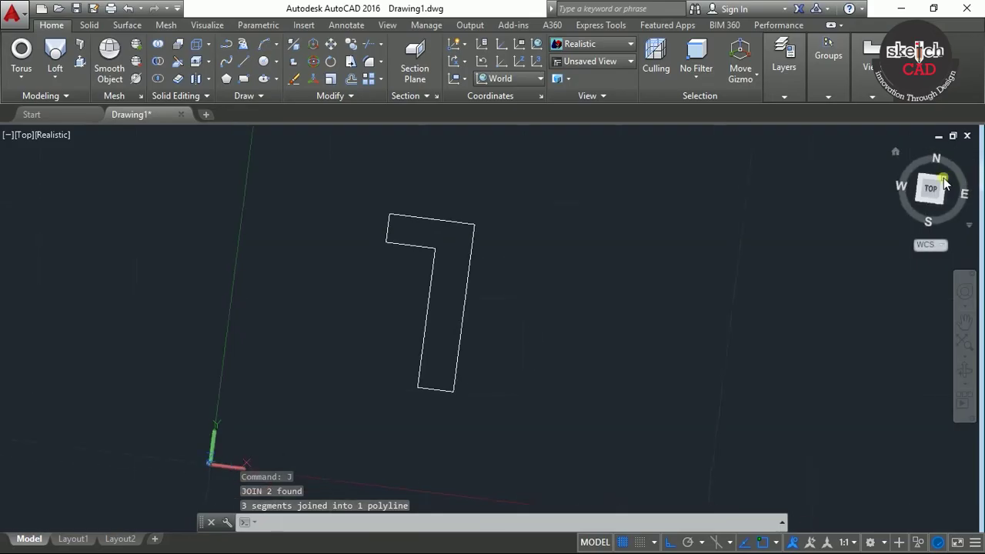
click(945, 181)
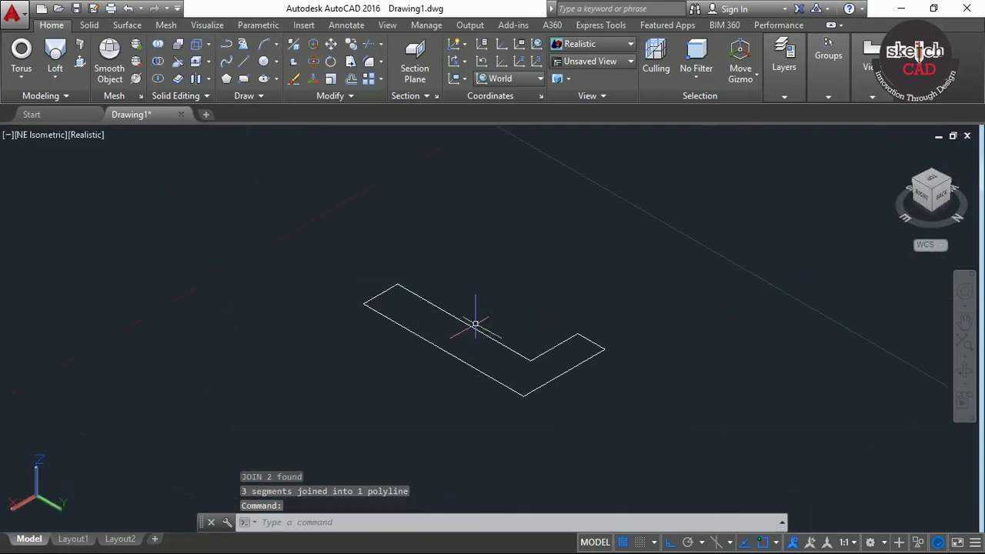
scroll(449, 317, down, 2)
scroll(454, 317, up, 2)
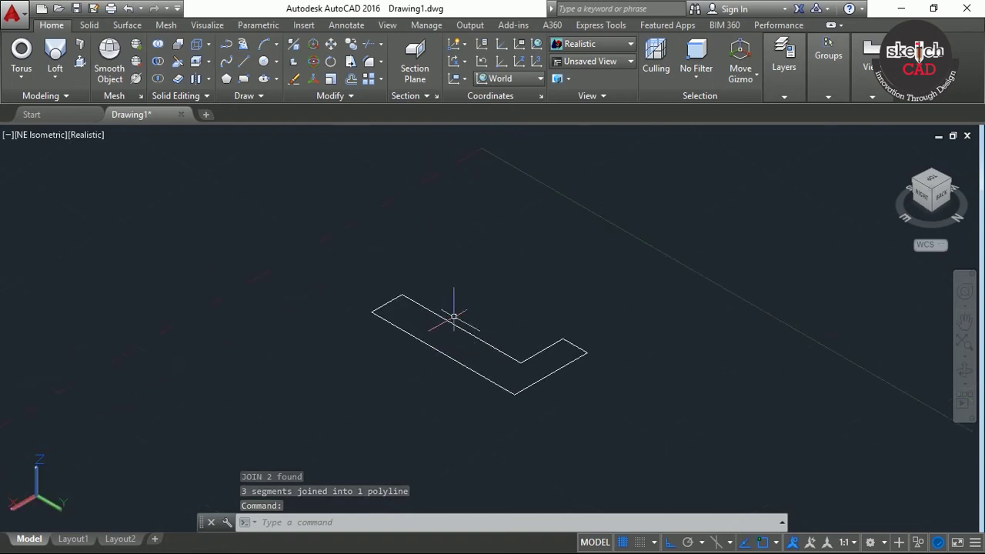
shift+middle_drag(546, 400, 689, 435)
shift+middle_drag(608, 415, 585, 372)
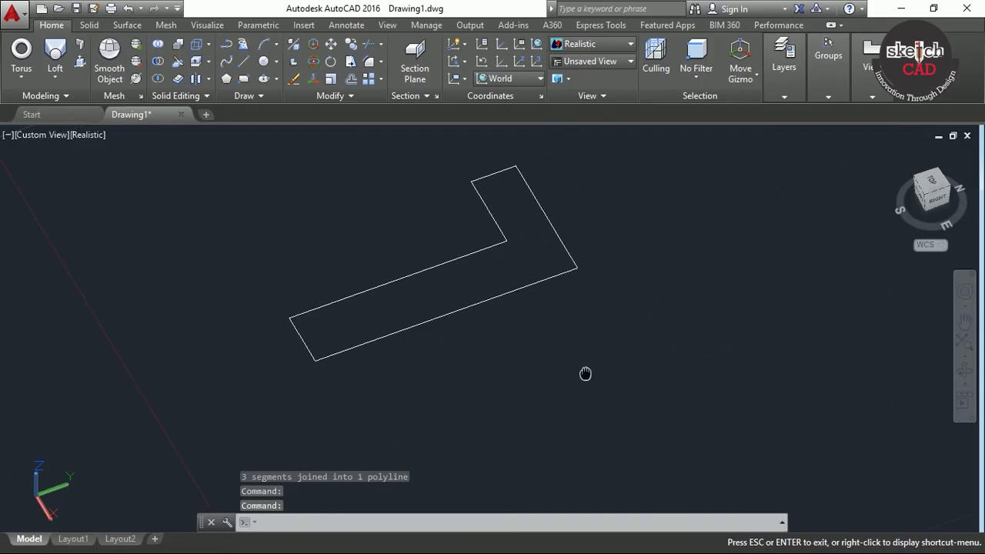
shift+middle_drag(504, 386, 512, 418)
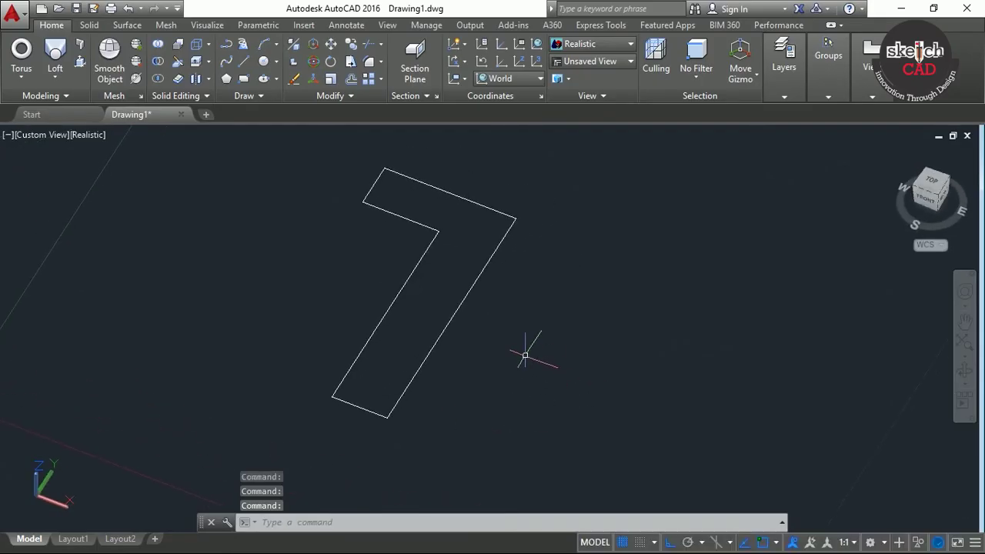
click(55, 77)
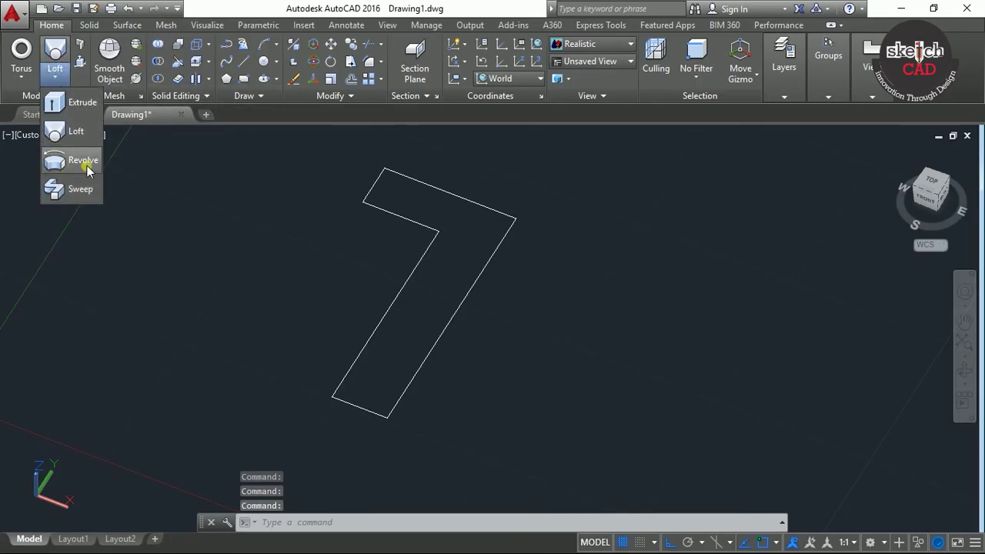
Step: Revolve the 7-shaped polyline 360 degrees about its right edge into a flanged T solid
click(74, 168)
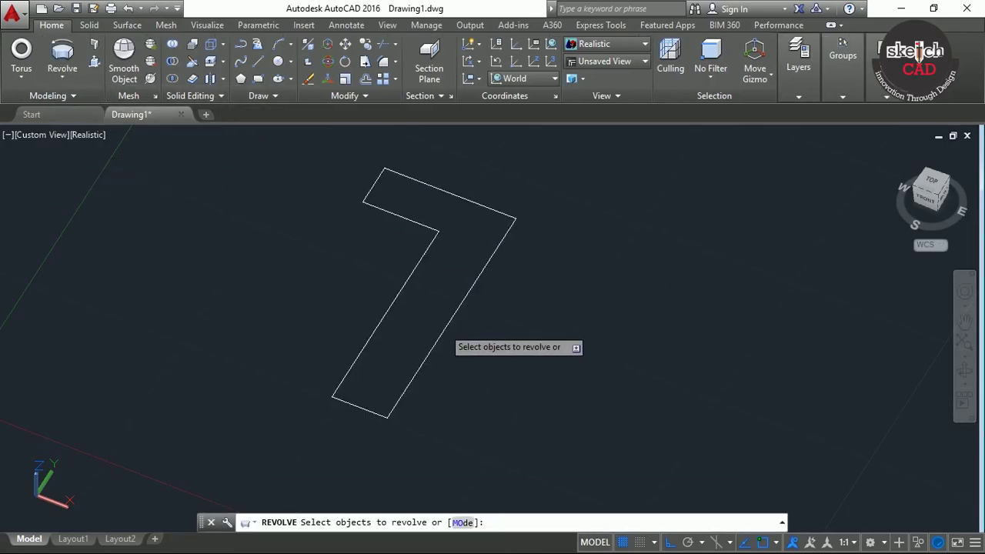
click(443, 327)
key(Return)
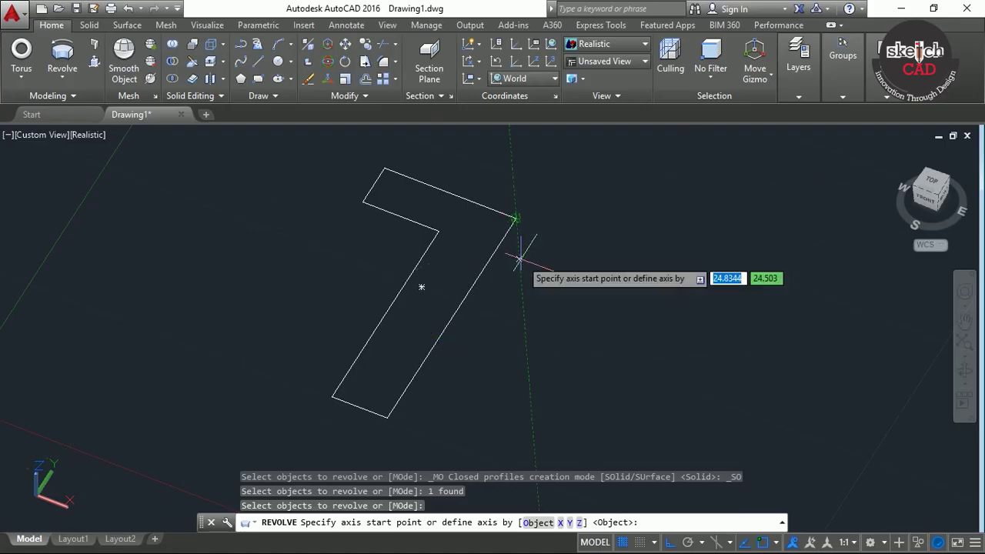
click(516, 219)
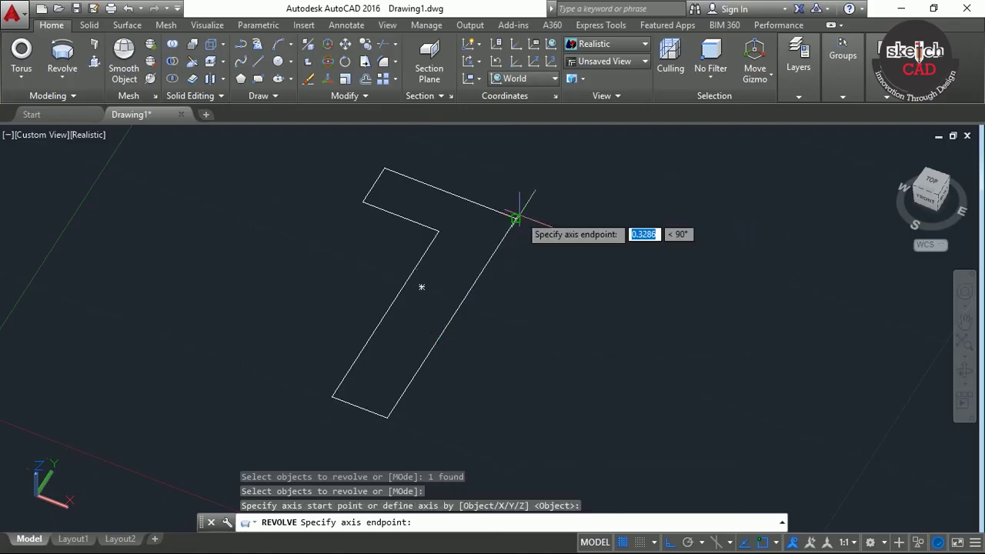
click(387, 417)
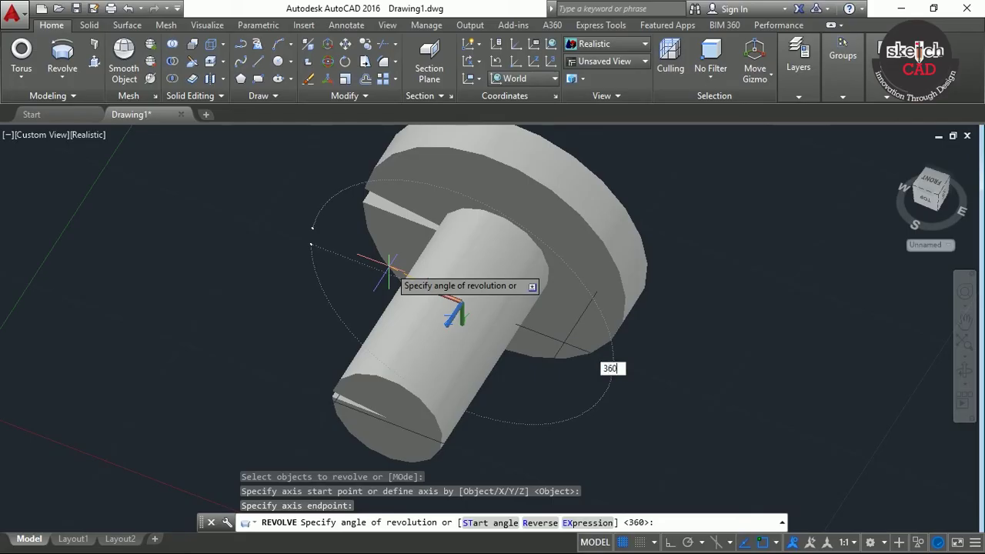
click(389, 269)
scroll(391, 254, down, 5)
shift+middle_drag(514, 304, 626, 426)
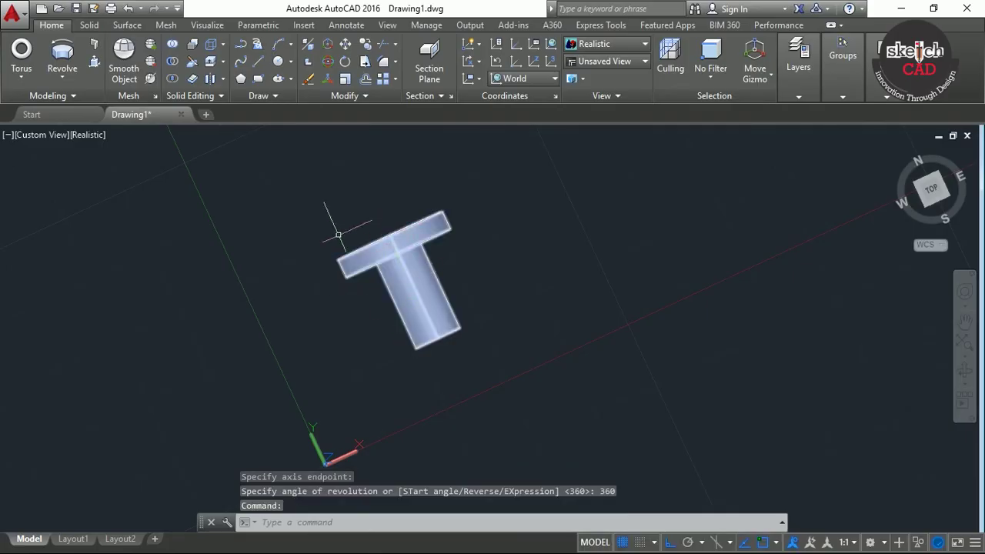
scroll(501, 290, up, 4)
Step: Orbit, zoom and pan around the revolved T solid to inspect it
shift+middle_drag(501, 290, 442, 231)
shift+middle_drag(502, 391, 554, 369)
scroll(741, 358, up, 3)
middle_drag(742, 359, 647, 369)
scroll(747, 396, up, 2)
scroll(759, 369, down, 5)
scroll(762, 393, up, 2)
mouse_move(638, 419)
shift+middle_down()
mouse_move(585, 407)
mouse_move(656, 421)
shift+middle_up()
Step: Window-select the T solid and delete it
click(657, 420)
click(536, 290)
key(Delete)
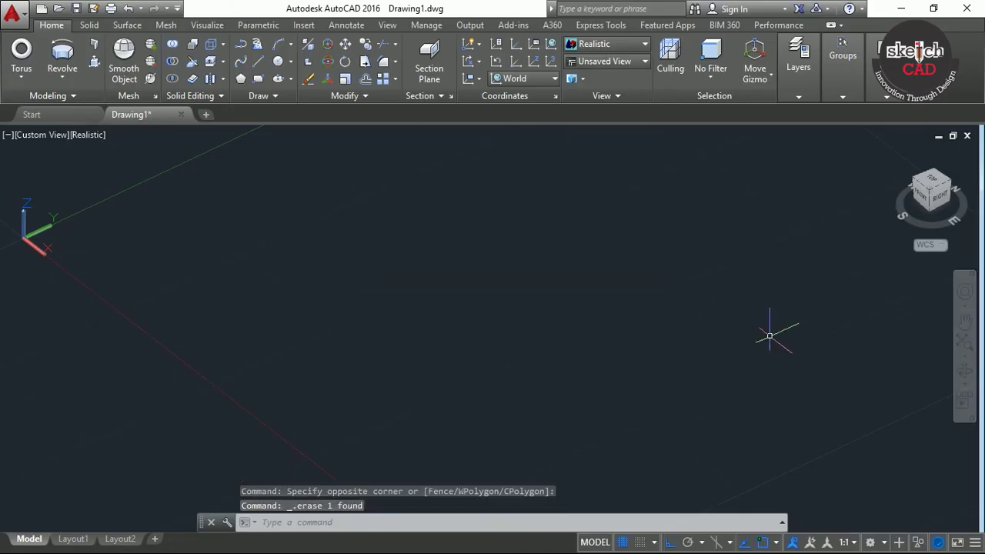
Step: Open the solid-creation tool list and pan the empty drawing view left
right_click(61, 75)
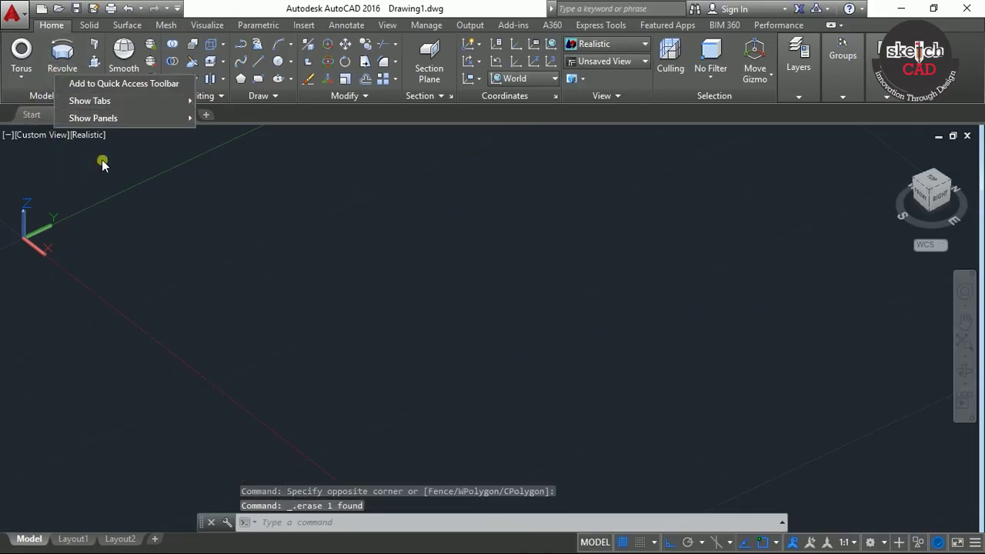
click(103, 161)
click(61, 76)
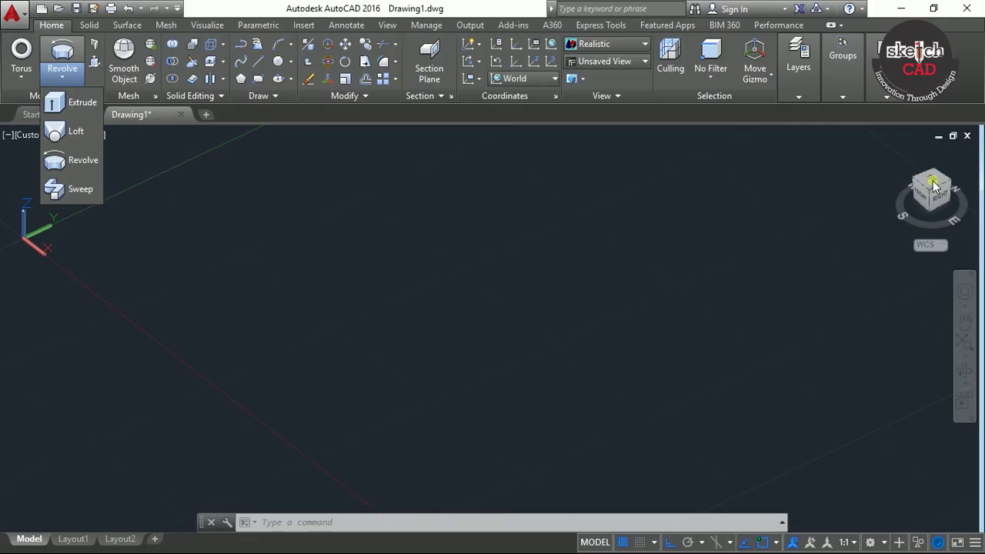
scroll(599, 338, down, 3)
middle_drag(599, 339, 386, 349)
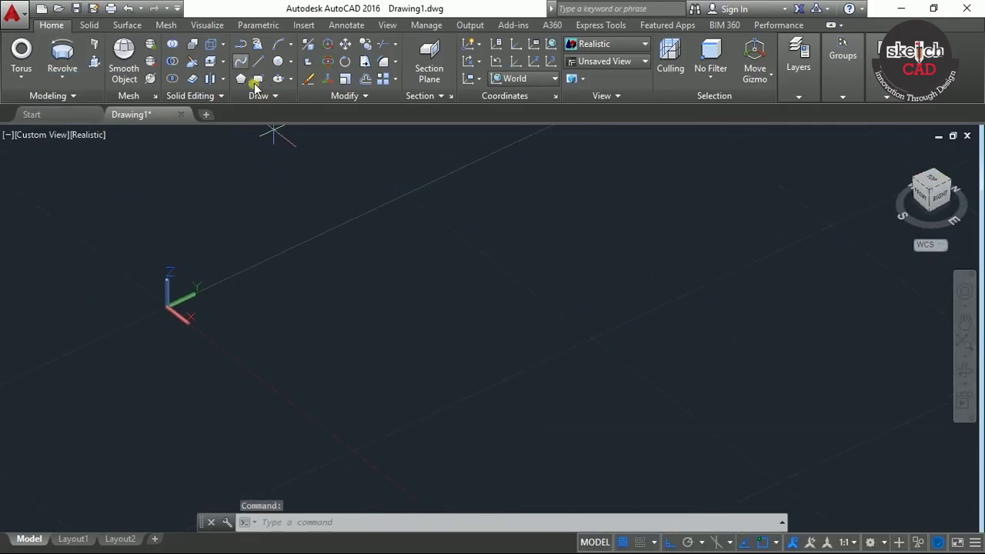
Step: Draw a wavy spline through five fit points with peaks and a dip
click(334, 370)
click(337, 298)
click(488, 392)
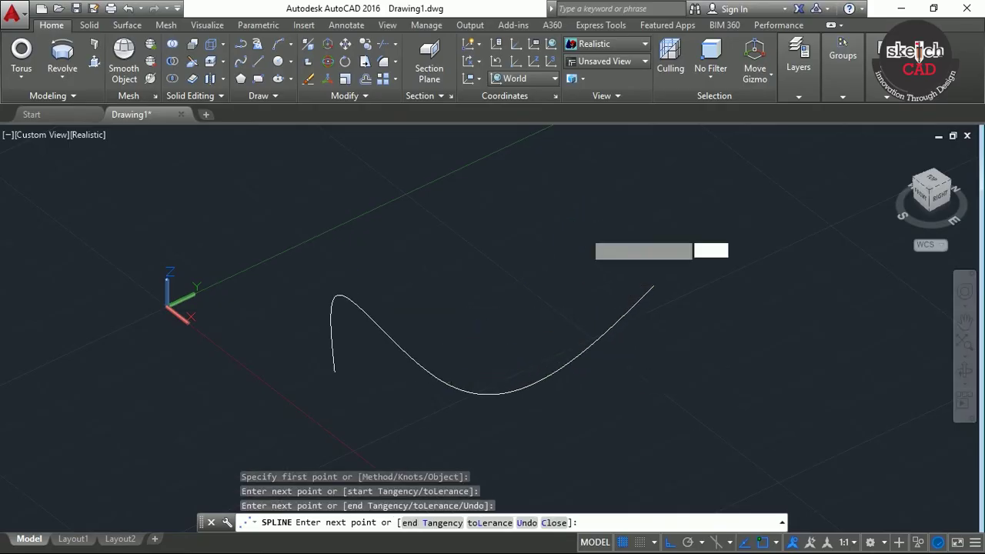
click(653, 286)
click(754, 364)
click(758, 269)
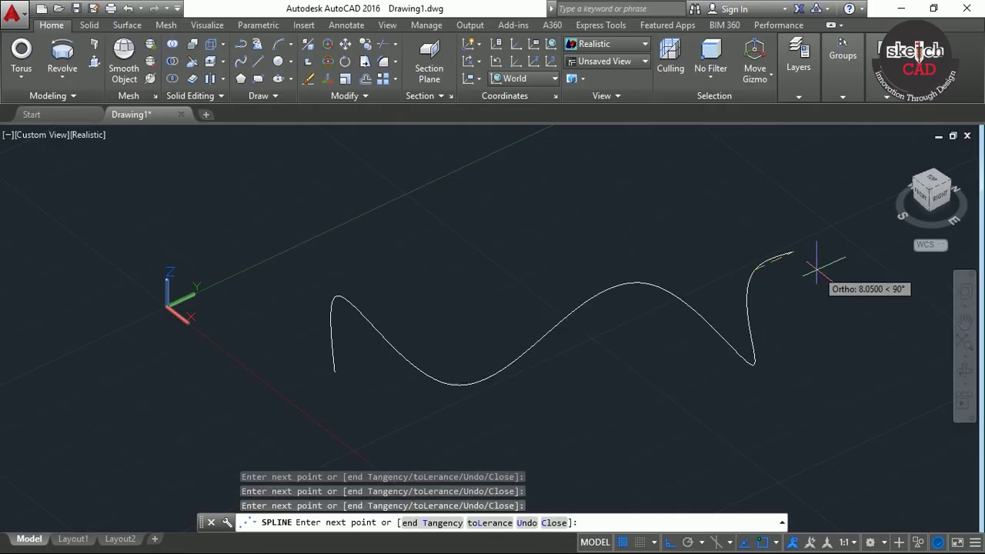
key(Return)
Step: Start a circle with its center placed below the curve
middle_drag(515, 398, 548, 368)
scroll(491, 377, up, 2)
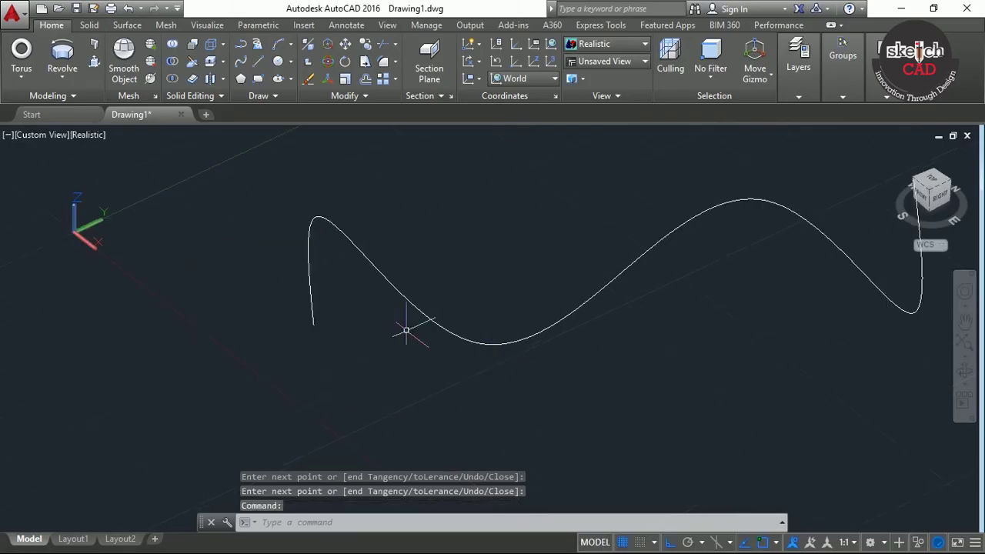
click(278, 61)
click(248, 411)
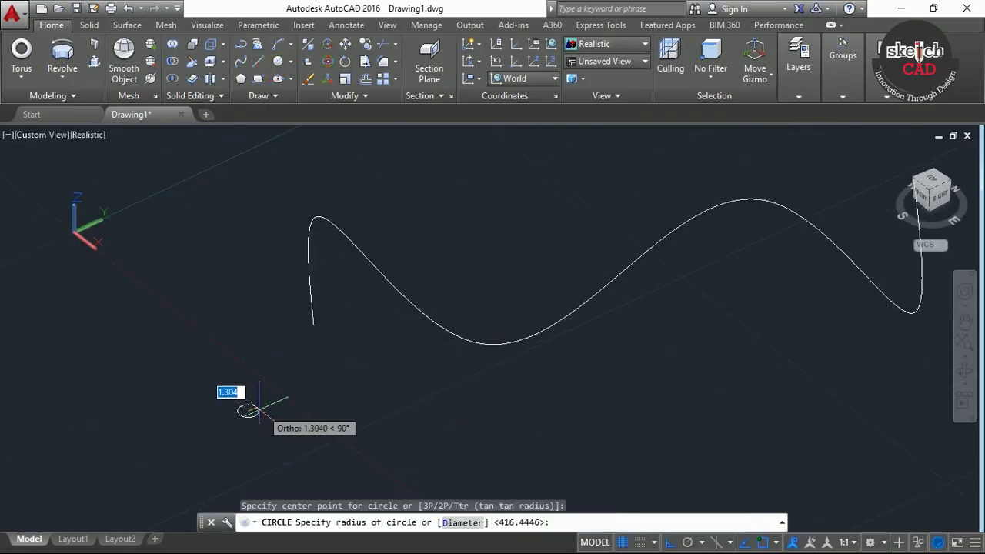
Step: Finish the circle at a small radius below the spline as the tube cross-section
middle_drag(404, 398, 345, 369)
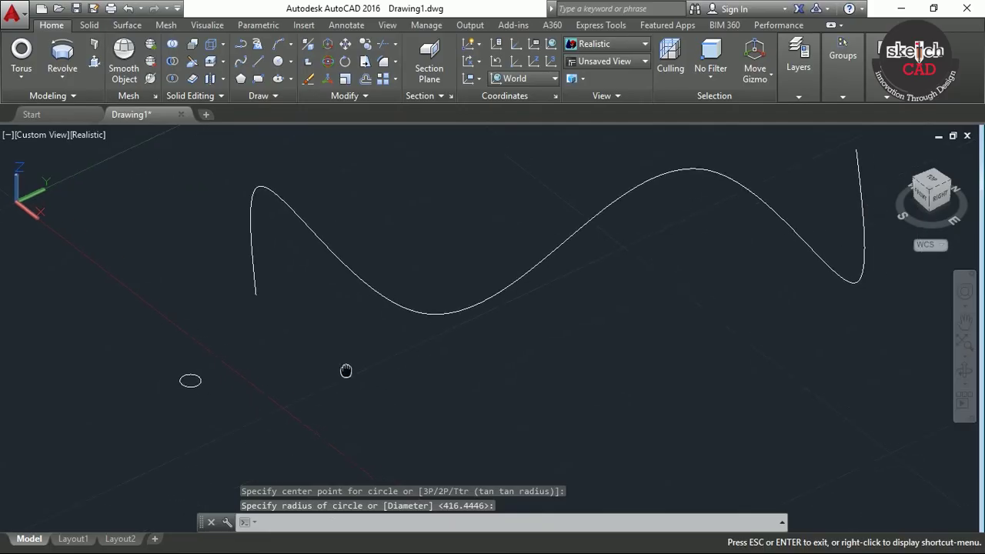
click(346, 369)
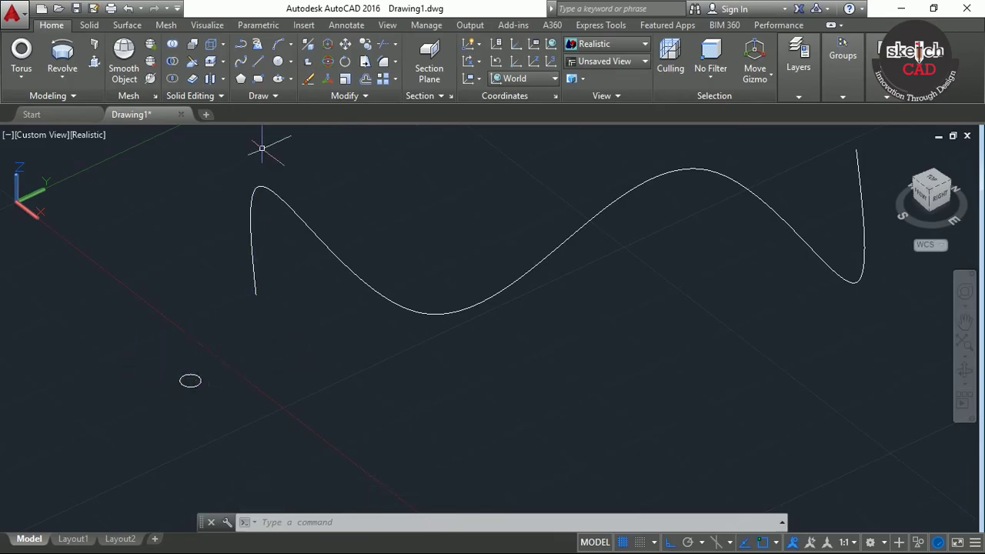
scroll(625, 324, down, 2)
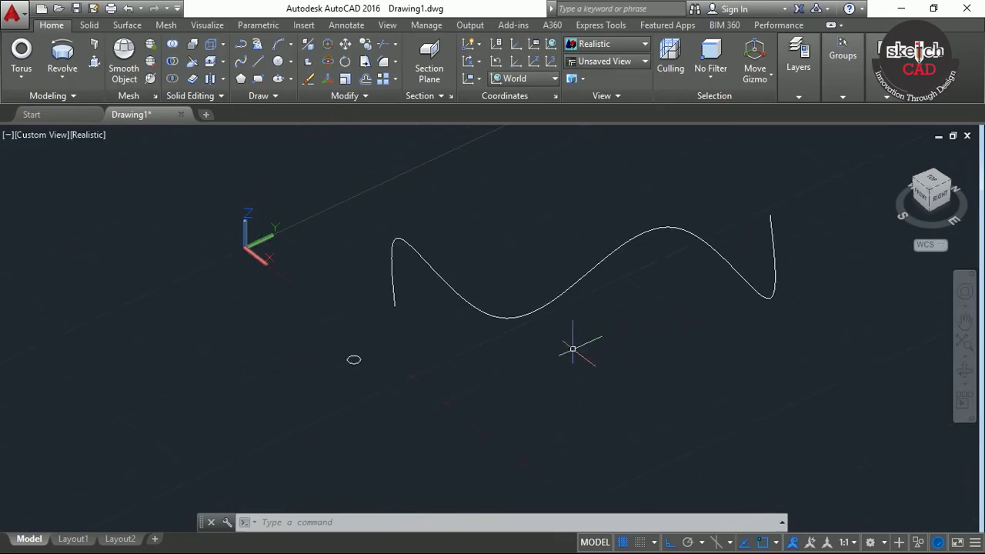
scroll(444, 336, up, 2)
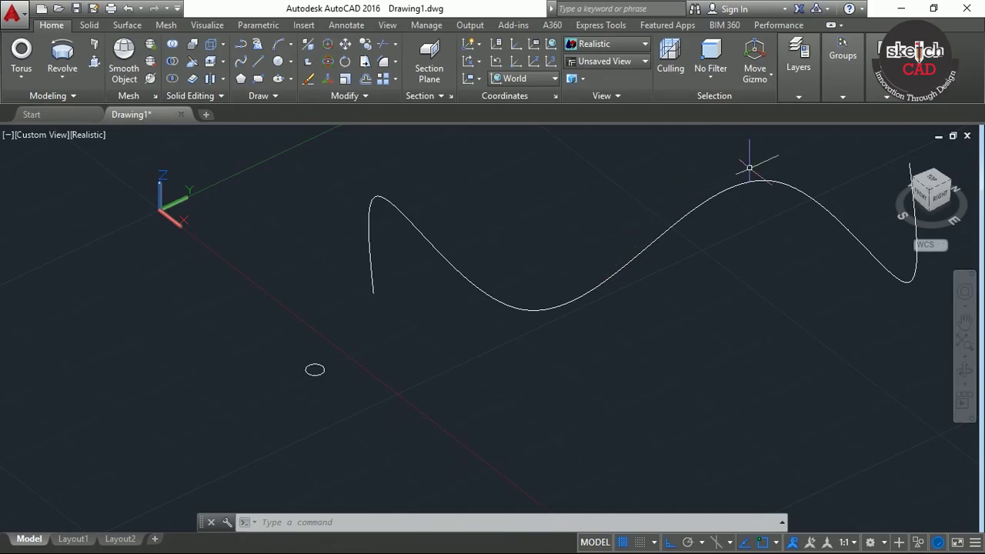
middle_drag(741, 360, 648, 366)
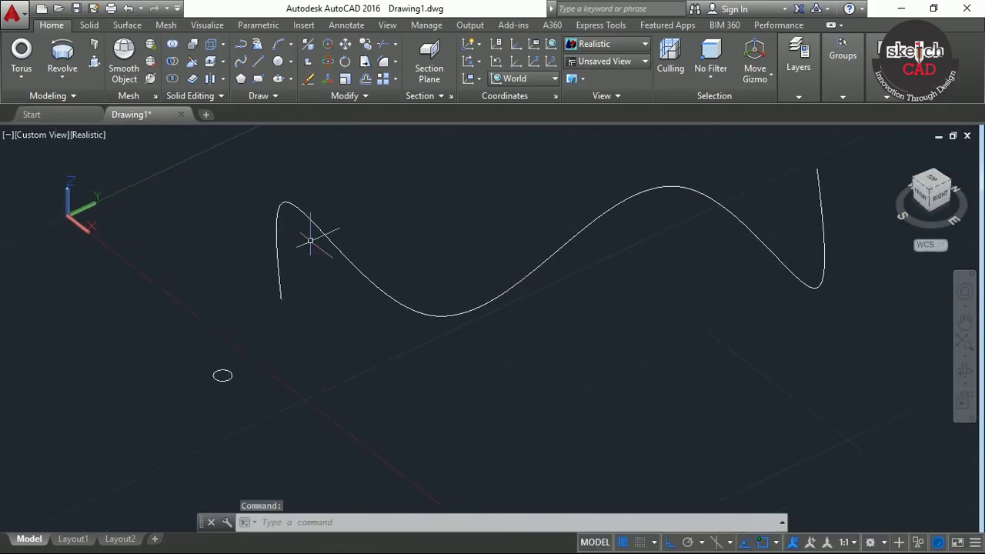
Step: Sweep the small circle along the wavy spline into a solid tube and orbit to view it
click(62, 77)
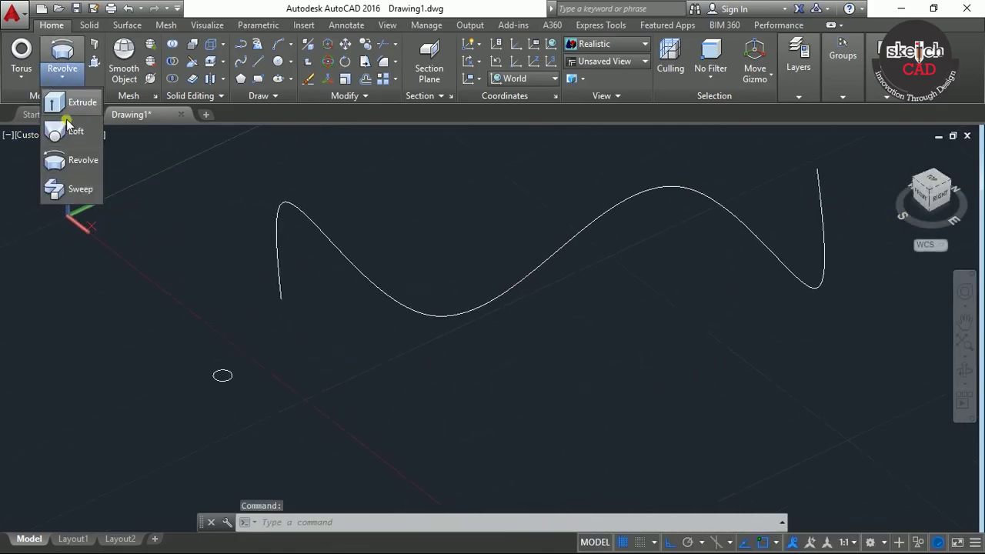
click(79, 193)
click(72, 188)
click(132, 275)
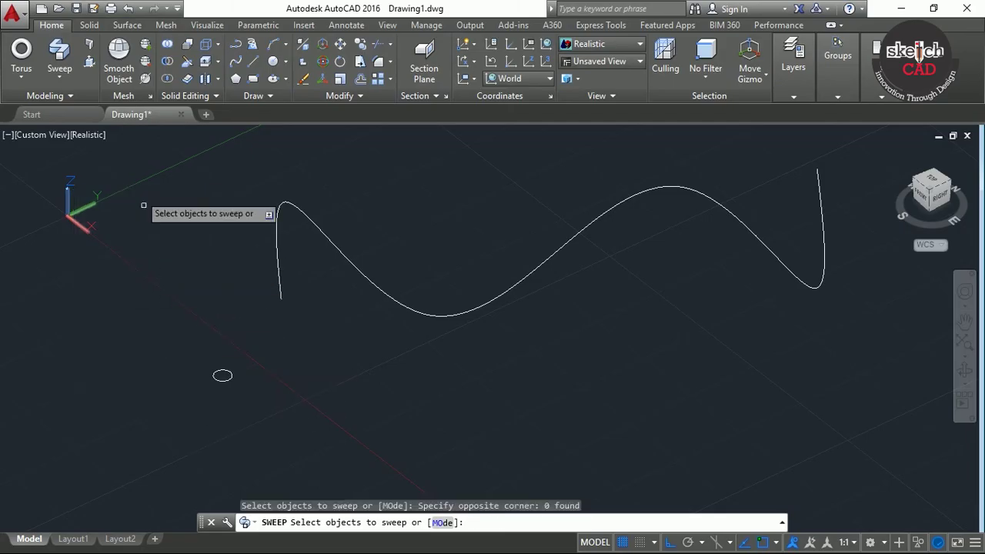
click(222, 380)
key(Return)
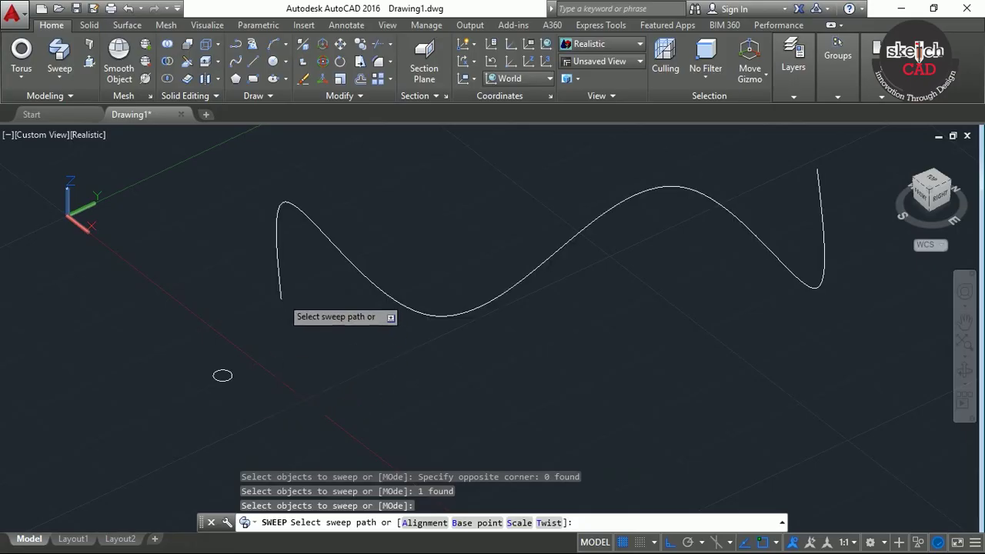
click(282, 298)
shift+middle_drag(300, 380, 347, 296)
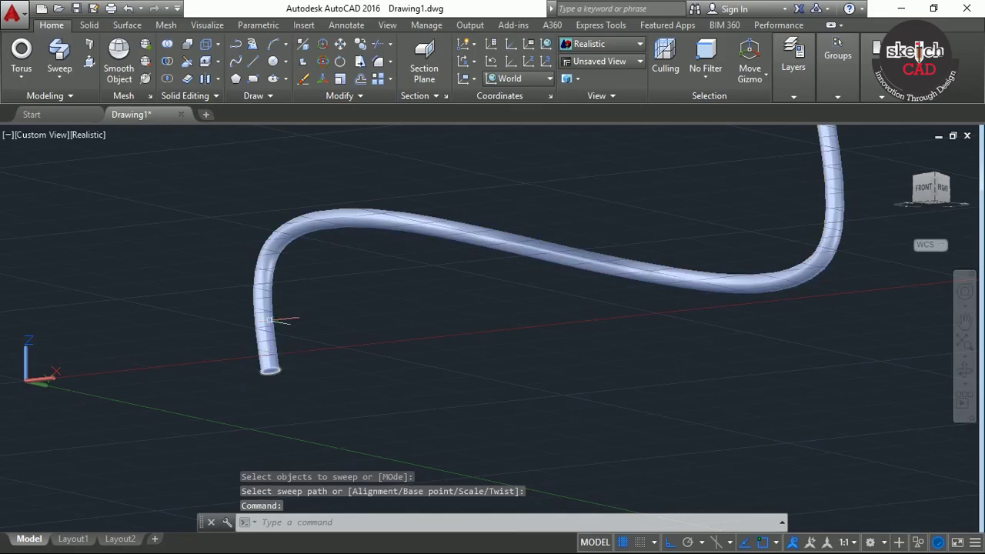
shift+middle_drag(408, 338, 312, 305)
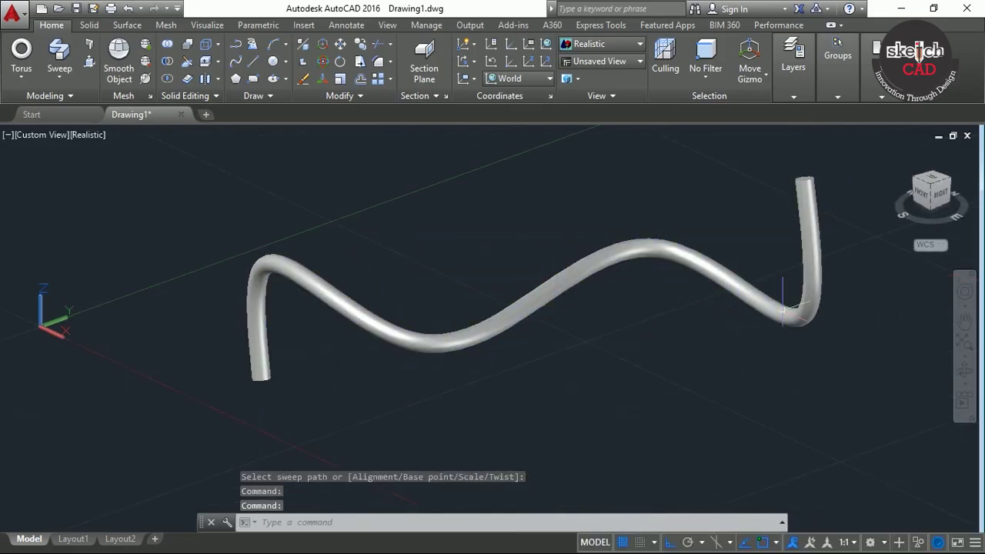
scroll(519, 395, down, 3)
Step: Orbit and pan around the swept tube, briefly selecting it and cancelling
mouse_move(508, 416)
shift+middle_down()
mouse_move(623, 395)
mouse_move(688, 405)
mouse_move(539, 418)
mouse_move(297, 411)
mouse_move(539, 435)
mouse_move(583, 411)
shift+middle_up()
scroll(572, 398, up, 2)
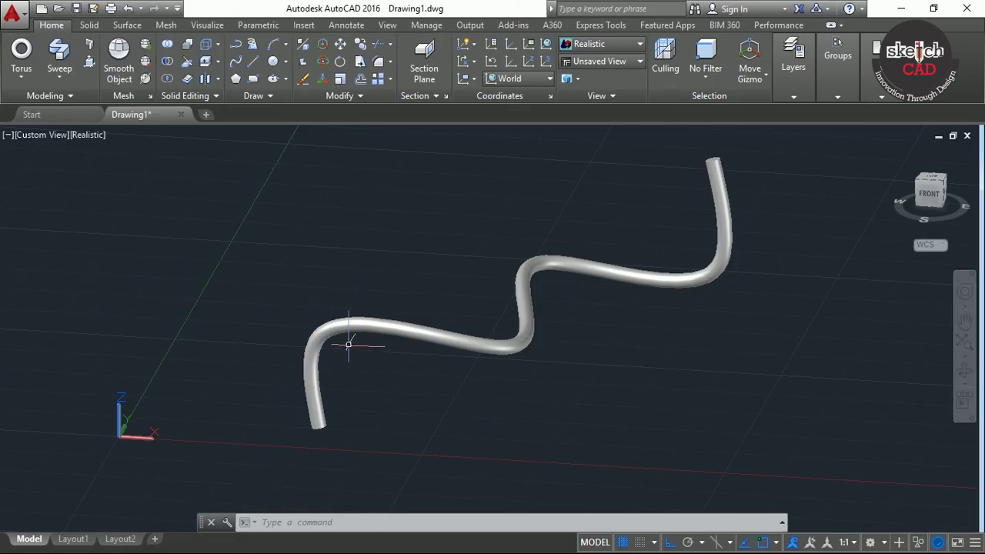
click(317, 337)
key(Escape)
middle_drag(597, 398, 504, 428)
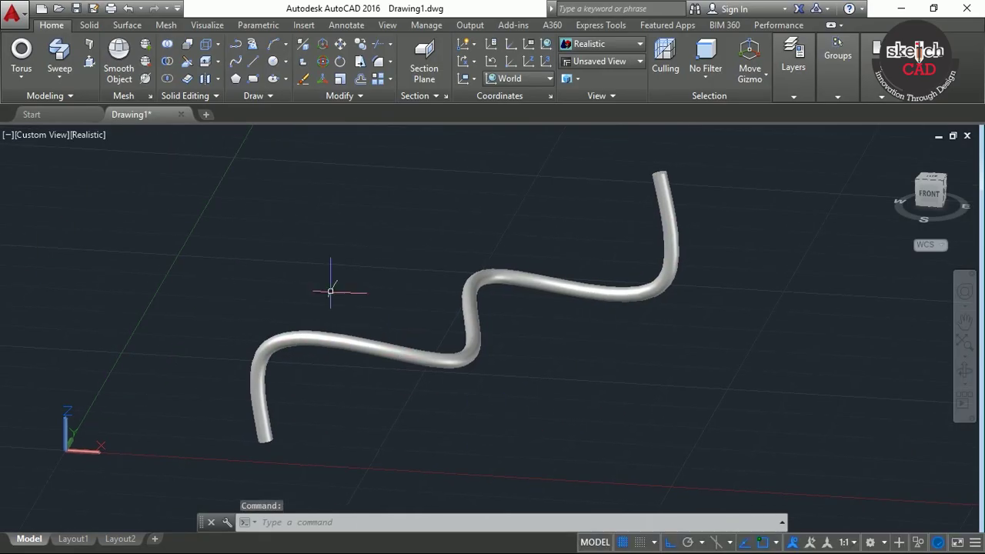
click(65, 71)
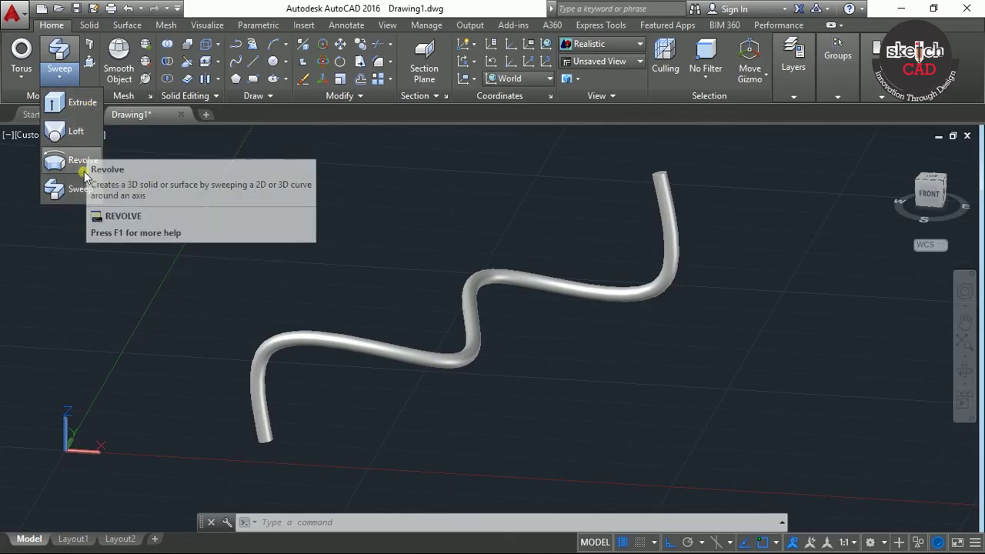
click(324, 245)
key(Escape)
scroll(330, 220, down, 2)
middle_drag(597, 258, 520, 327)
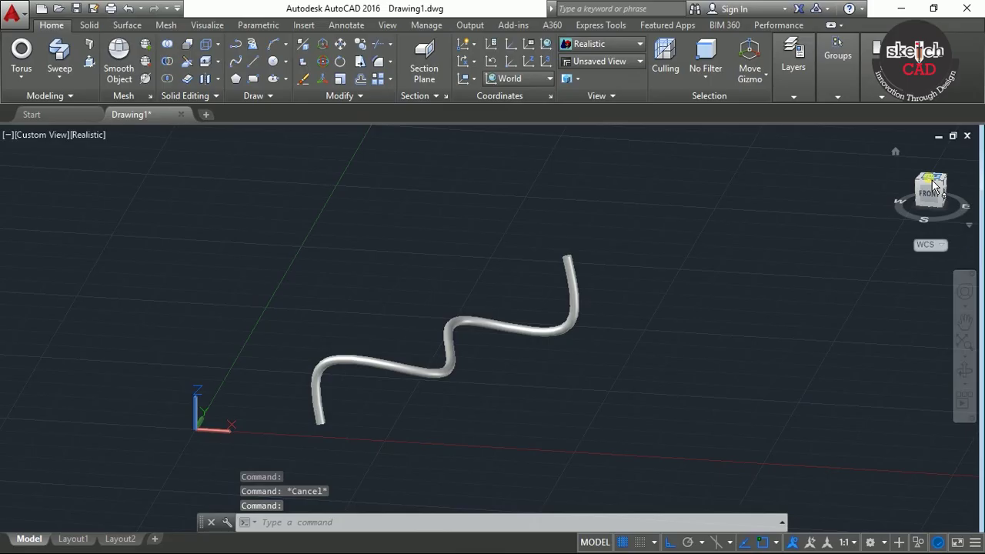
Step: Switch to the top view, crossing-select the tube and delete it
click(929, 181)
scroll(607, 402, down, 4)
mouse_move(608, 402)
middle_down()
mouse_move(553, 416)
mouse_move(462, 409)
middle_up()
click(462, 409)
click(393, 370)
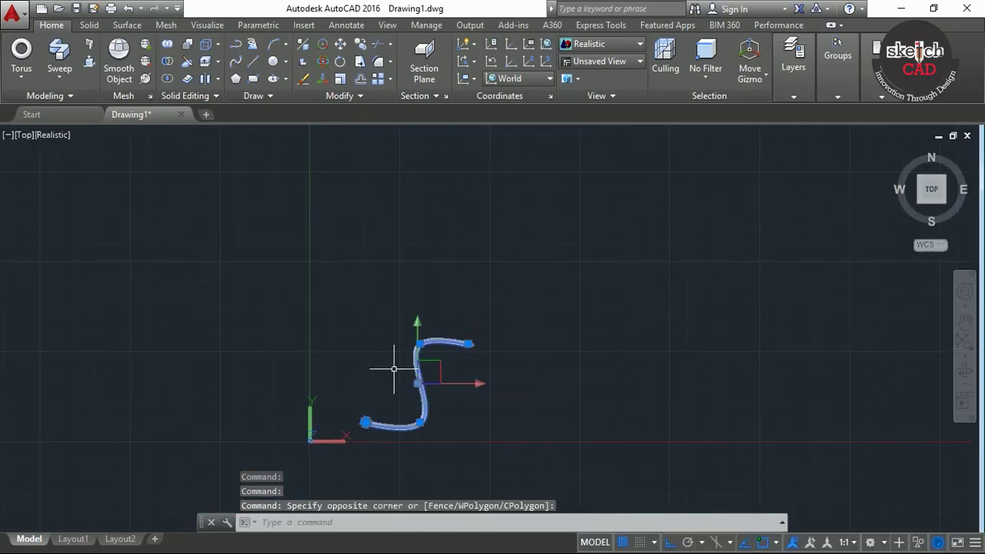
key(Delete)
middle_drag(417, 433, 347, 444)
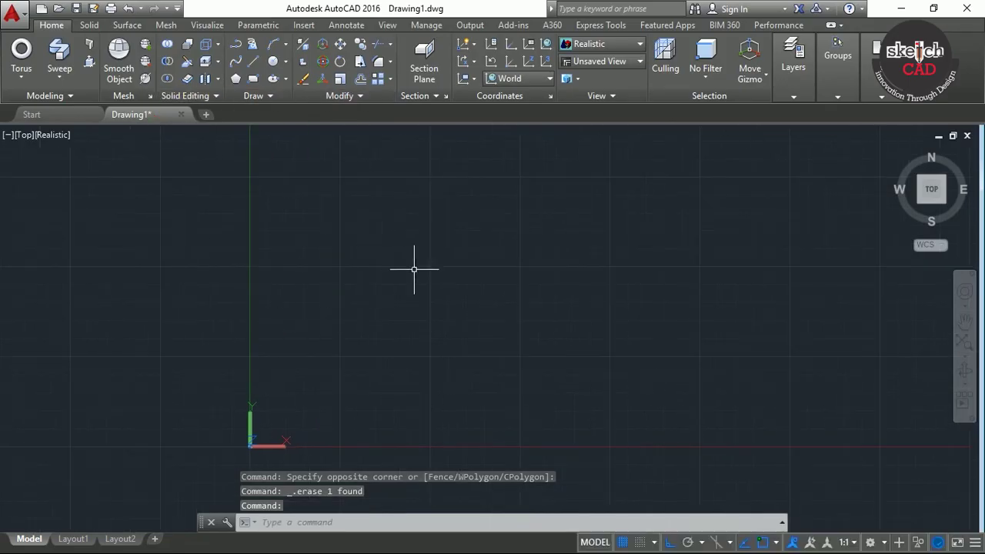
mouse_move(406, 322)
middle_down()
mouse_move(402, 299)
mouse_move(466, 240)
middle_up()
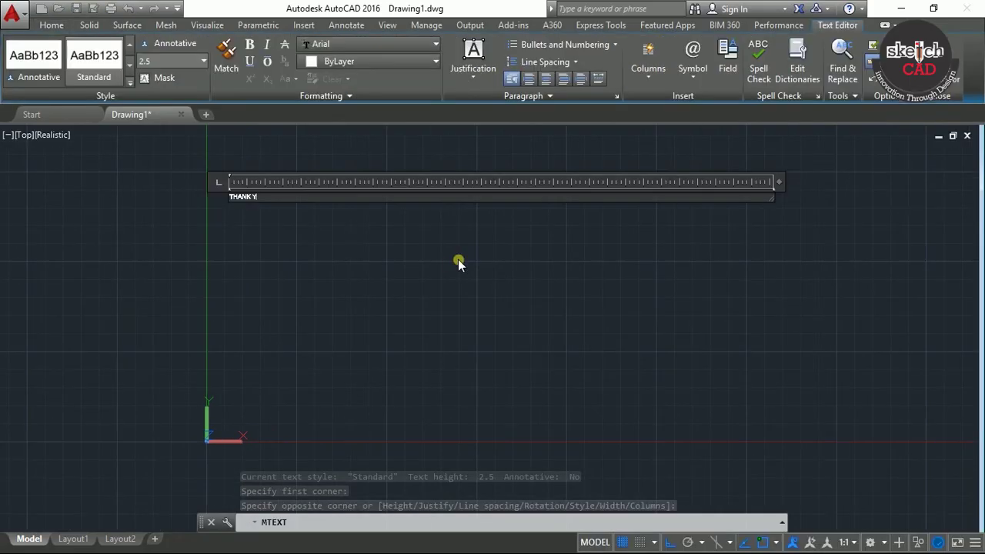
Step: Finish the 'THANK YOU' multiline text with a height of 15
text(U)
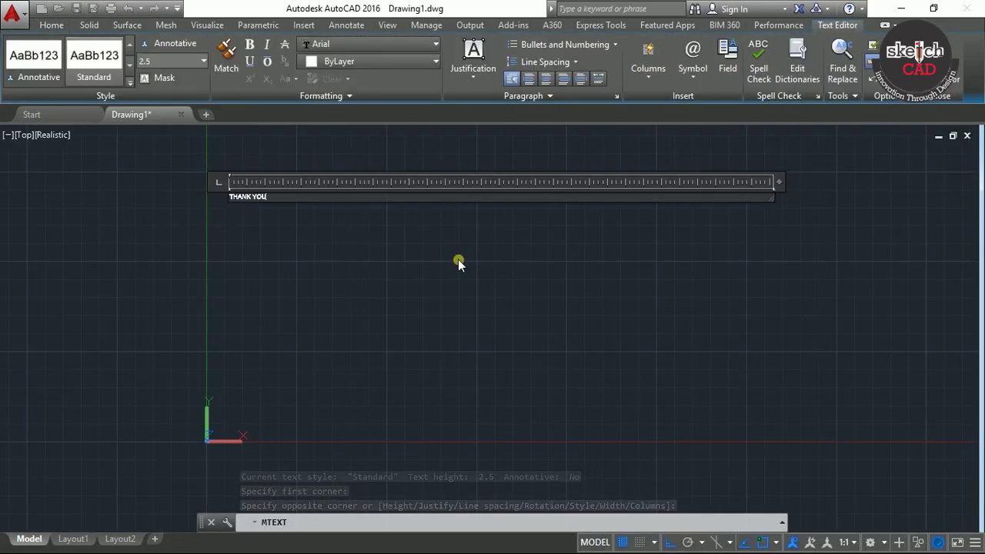
drag(332, 197, 205, 201)
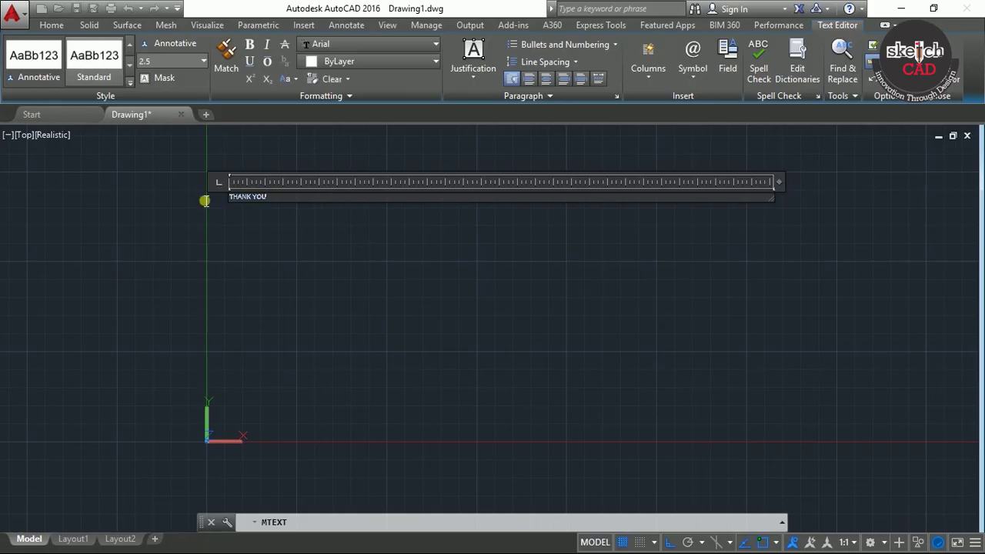
click(120, 58)
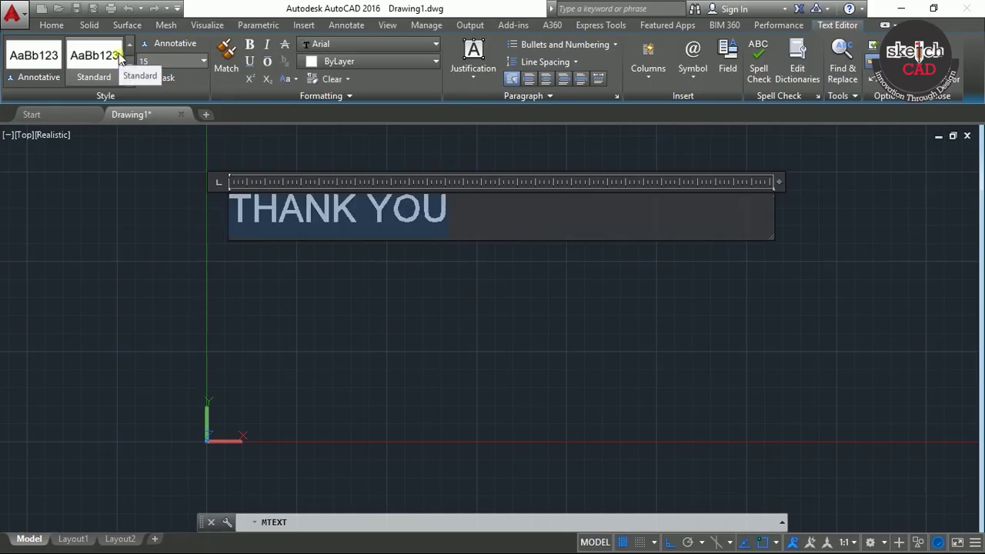
click(431, 277)
Step: Zoom and pan the view to center the THANK YOU text
middle_drag(387, 222, 493, 282)
scroll(493, 282, up, 5)
middle_drag(504, 321, 510, 332)
middle_drag(424, 374, 483, 408)
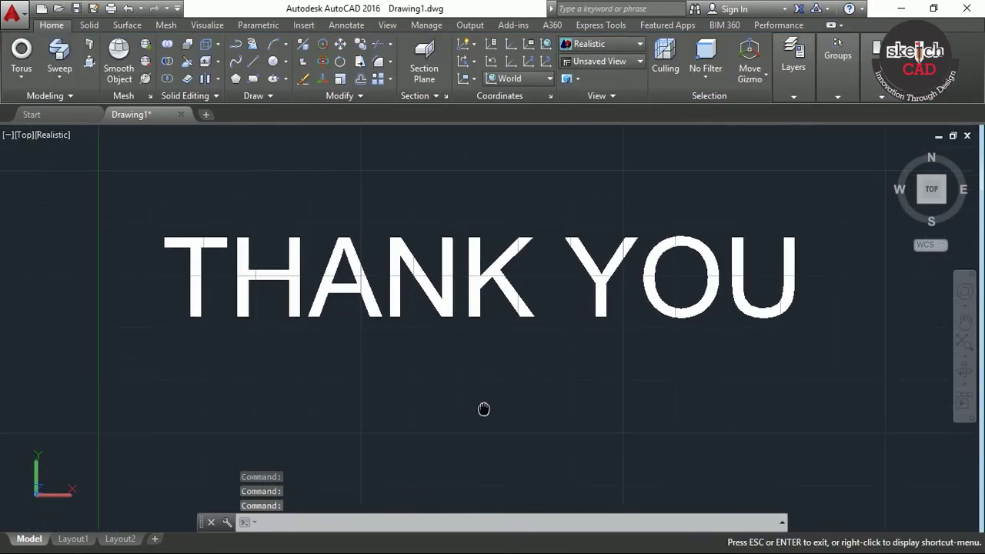
drag(483, 409, 469, 413)
key(Escape)
key(p)
key(Return)
mouse_move(523, 378)
mouse_down()
mouse_move(503, 382)
mouse_move(512, 369)
mouse_move(508, 377)
mouse_move(499, 356)
mouse_move(507, 347)
mouse_move(510, 365)
mouse_up()
key(Escape)
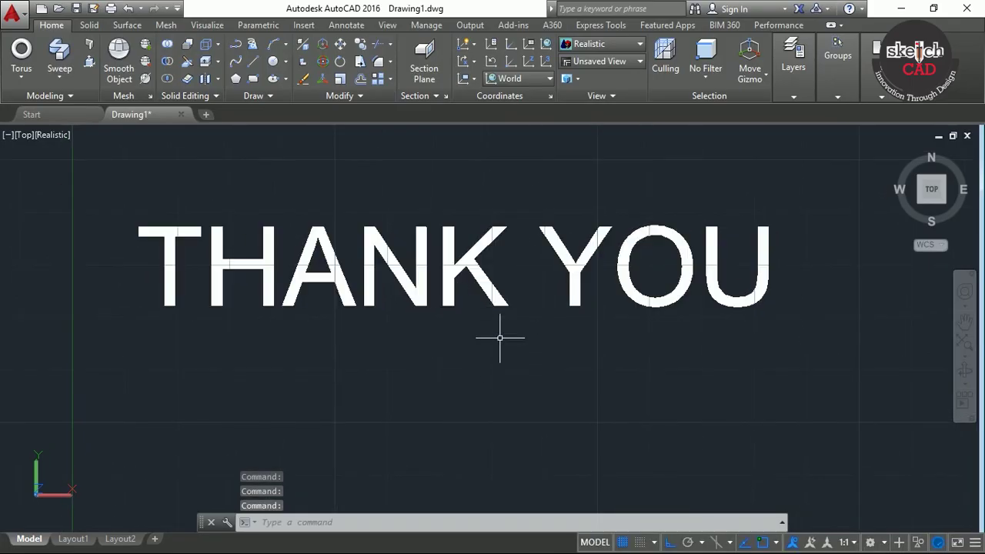